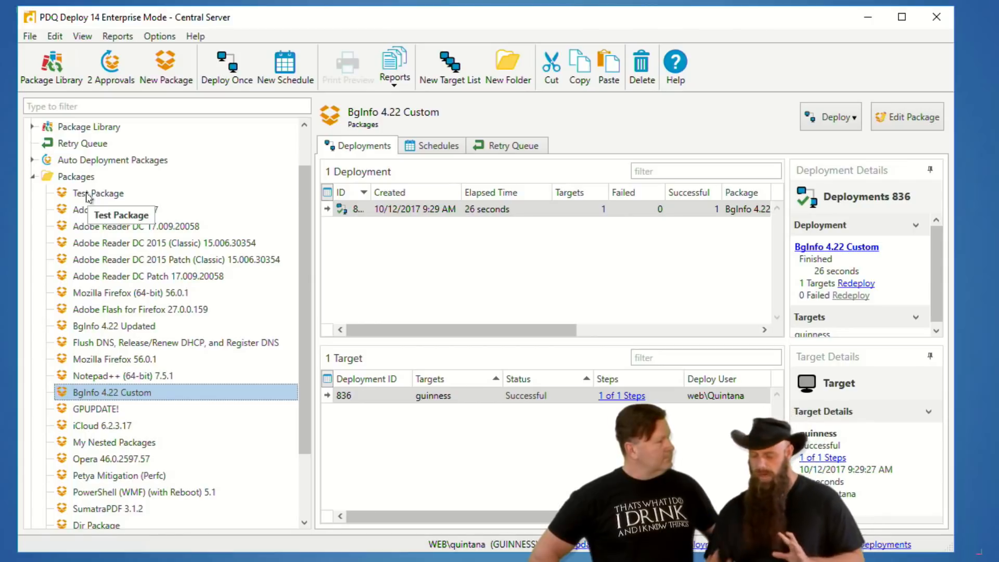
Switch to the administrator command prompt and change to the %PUBLIC% directory.
key("alt+Tab")
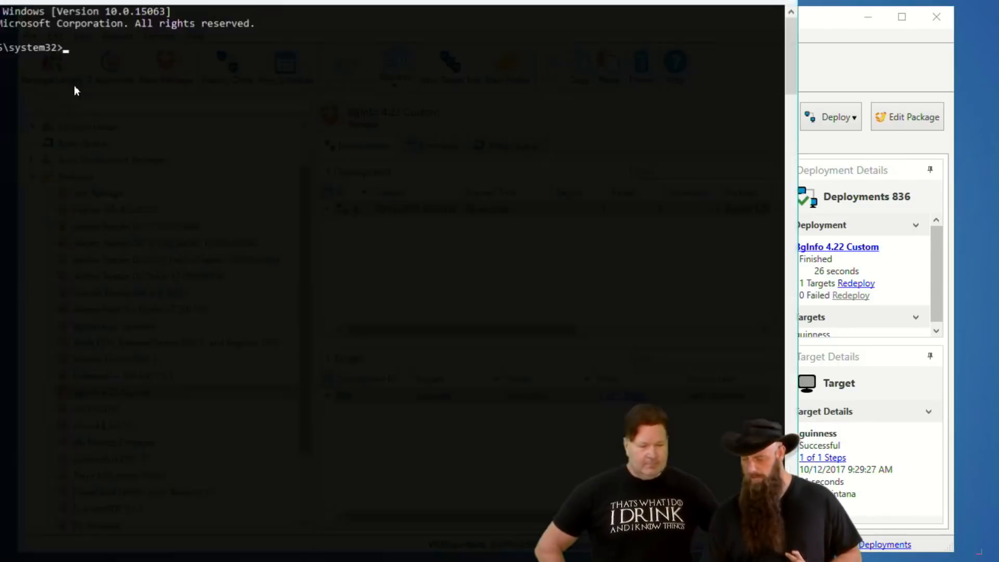
type("cd \\")
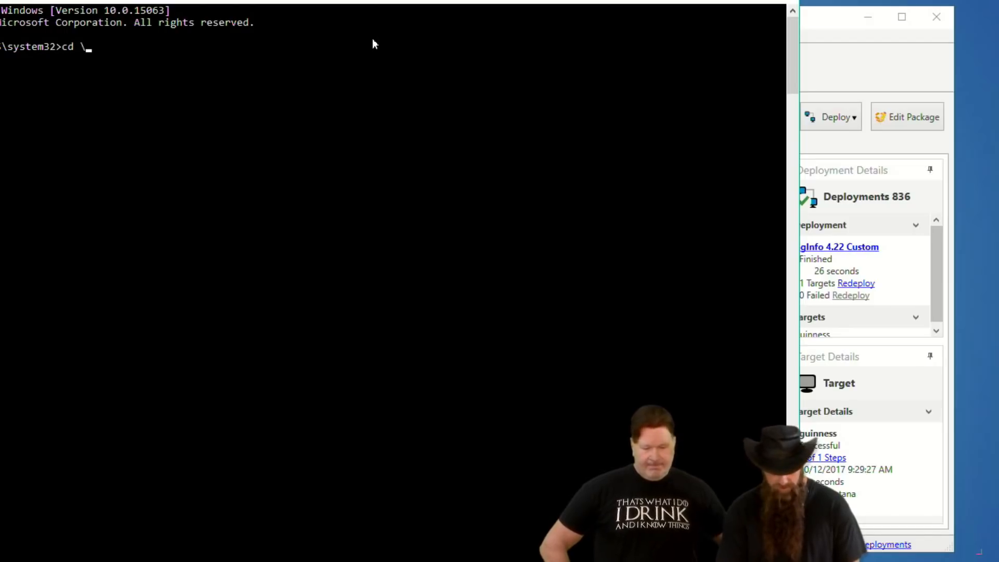
key("BackSpace")
type("%PUBLIC%")
key("Return")
Change the directory to "Documents\Admin Arsenal\PDQ Deploy\Repository" in the command prompt.
type("cd \"Documents\\Ad")
key("Tab")
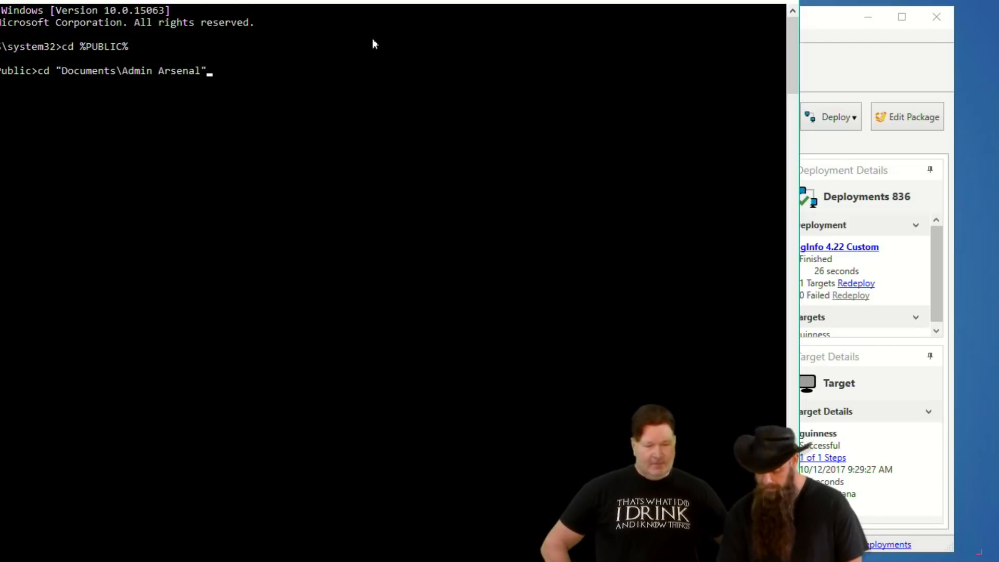
type("\\P")
key("Tab")
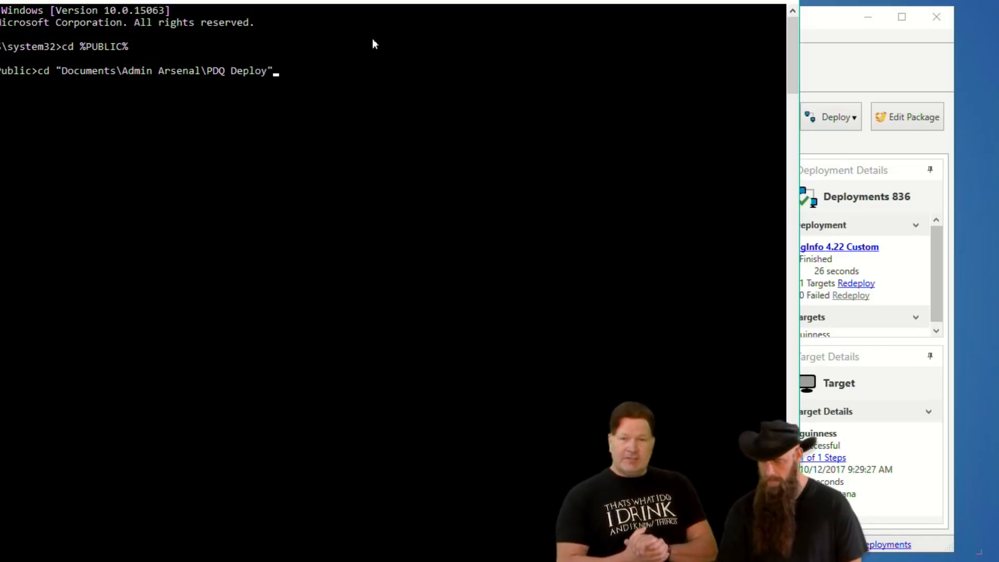
type("\\R")
key("Tab")
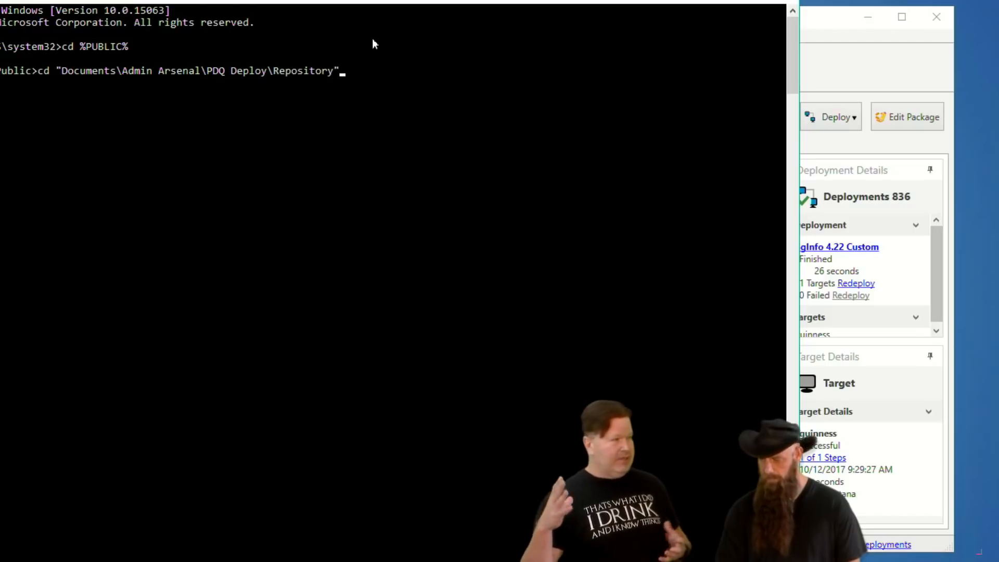
key("Return")
Change into the Microsoft\SysinternalsSuite folder of the repository and list its files with dir.
left_click_drag(314, 2, 464, 0)
type("cd Mic")
key("Tab")
type("\\Sy")
key("Tab")
key("Tab")
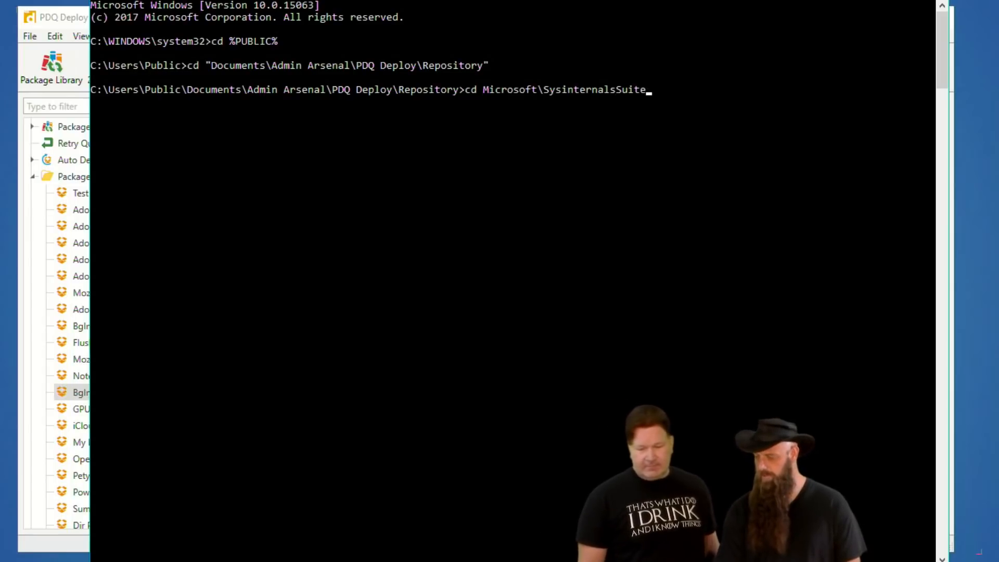
key("Return")
type("dir")
key("Return")
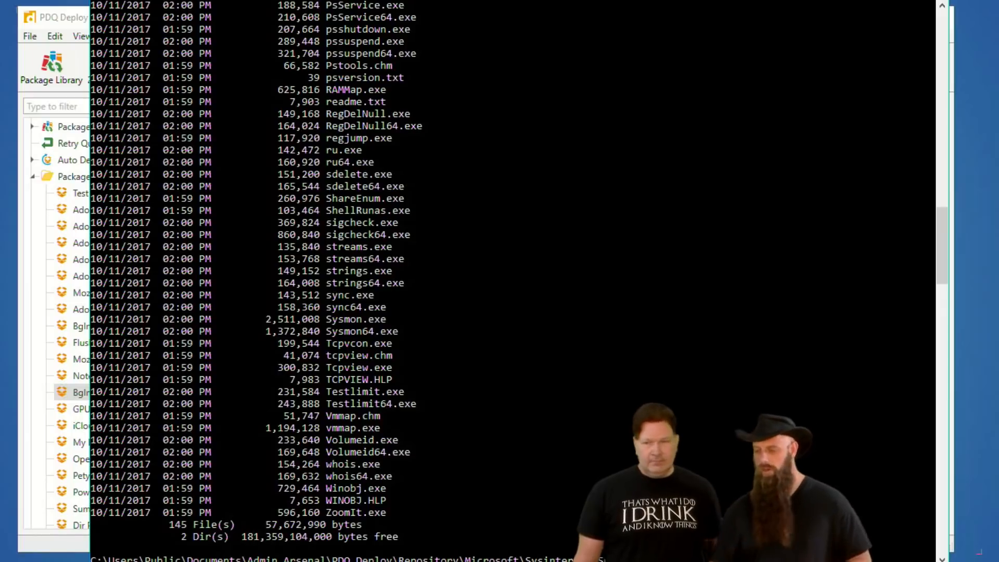
Run psloggedon without any switches and decline its license agreement.
left_click_drag(471, 1, 520, 34)
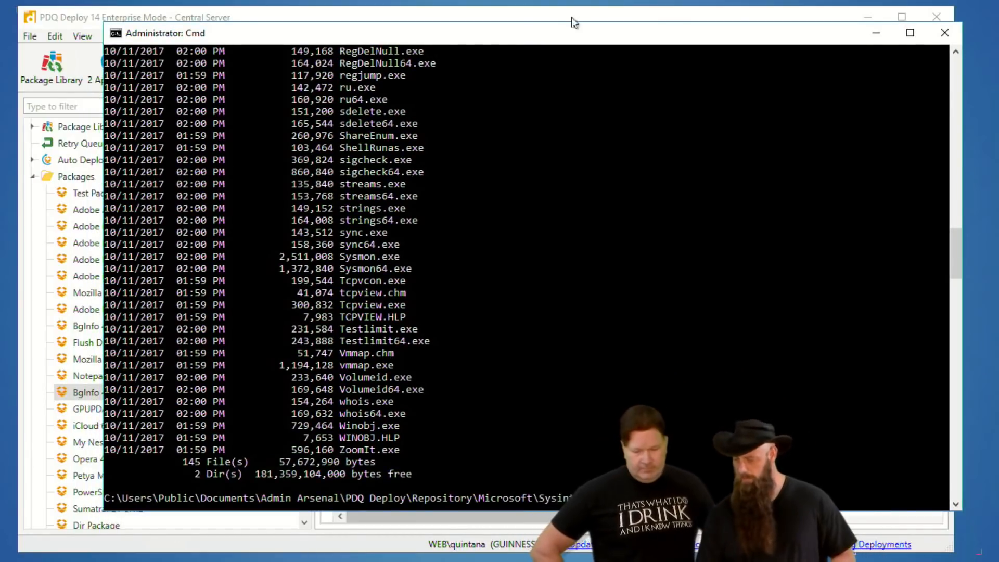
left_click_drag(535, 38, 459, 20)
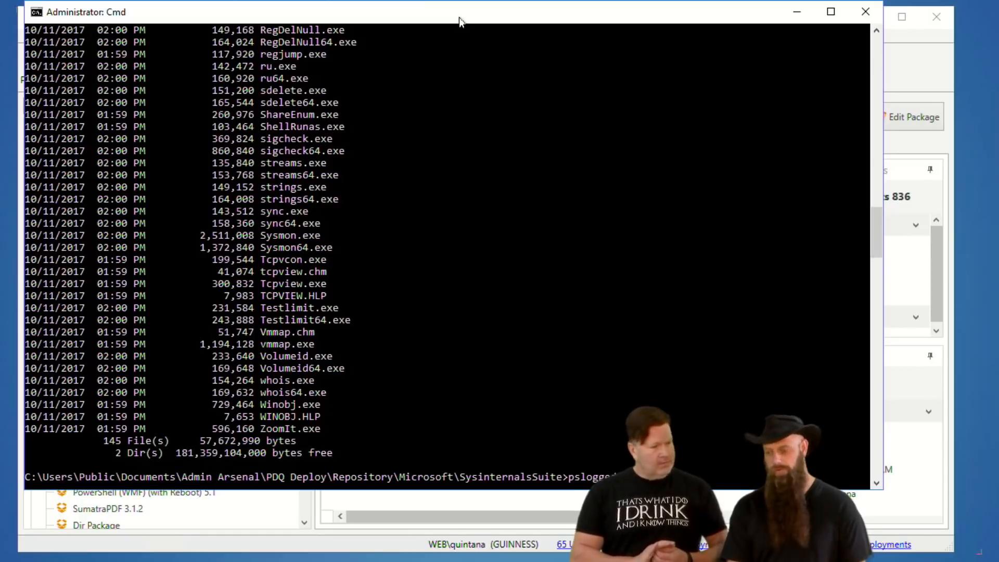
key("Return")
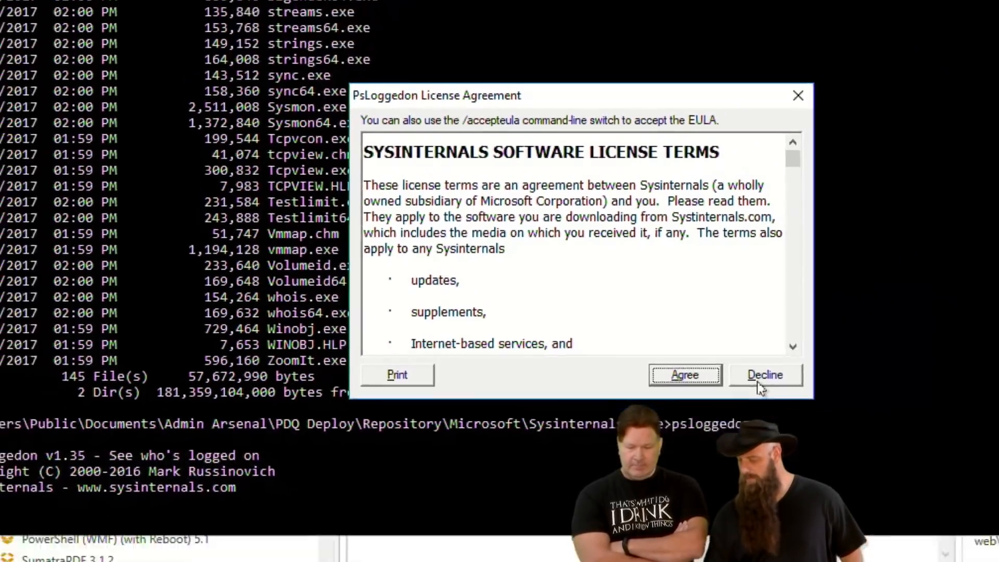
left_click(894, 382)
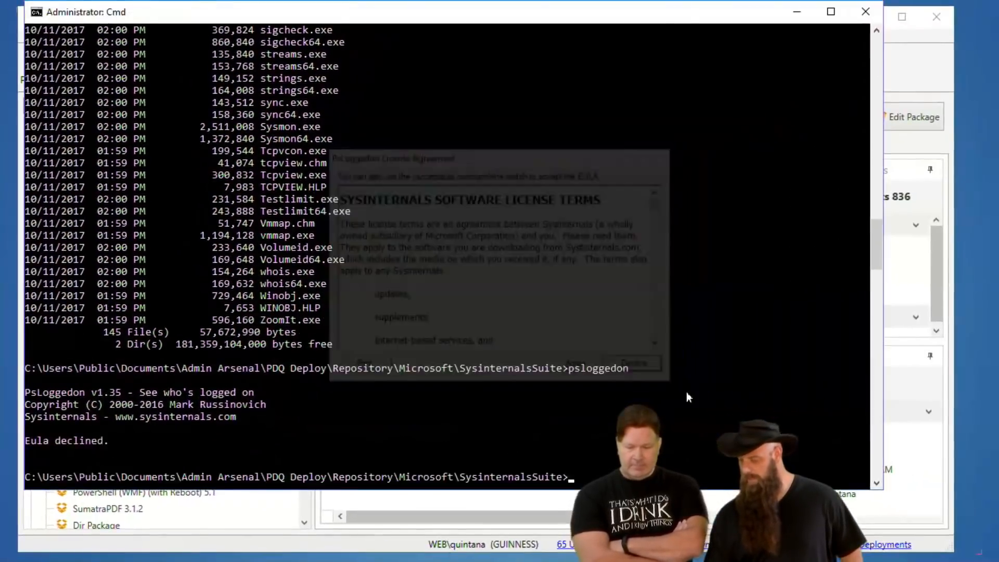
Rerun psloggedon with the -AcceptEula switch to accept the license from the command line.
key("Up")
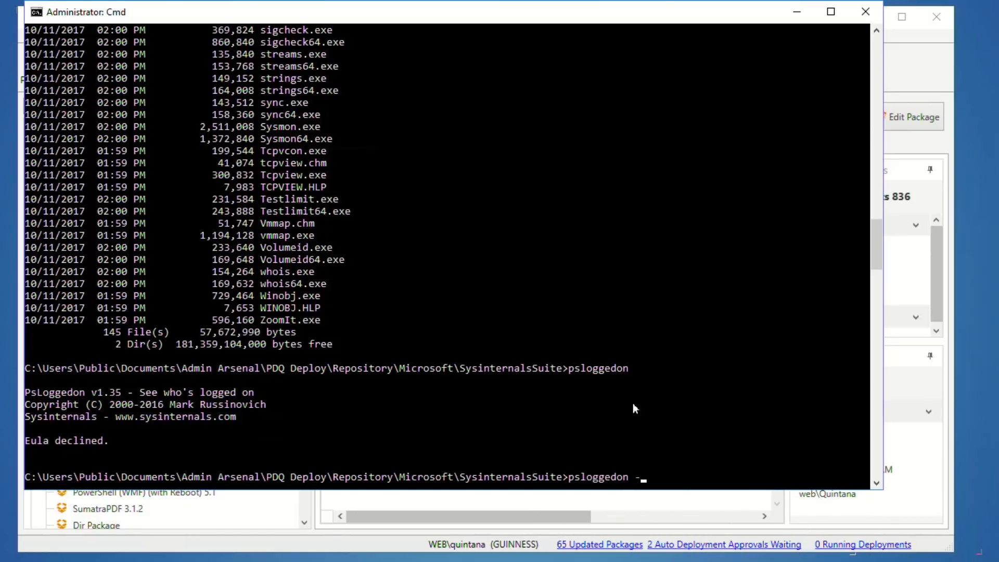
type("-")
type("No")
type("Eula")
key("BackSpace")
key("BackSpace")
key("BackSpace")
key("BackSpace")
key("BackSpace")
key("BackSpace")
key("BackSpace")
type("-AcceptEula")
key("Return")
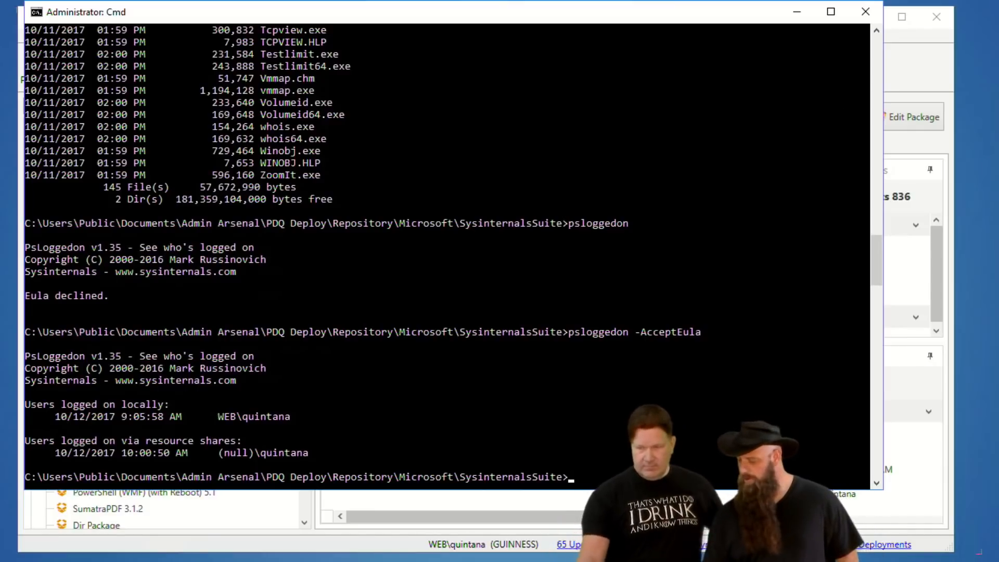
Clear the command prompt screen with cls and minimise the window to return to PDQ Deploy.
left_click_drag(822, 489, 822, 371)
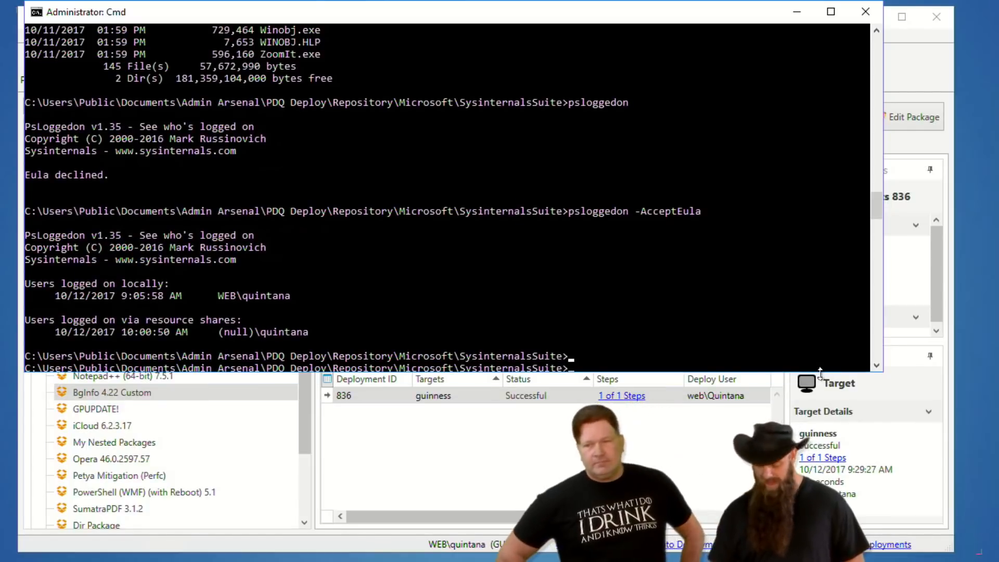
key("Return")
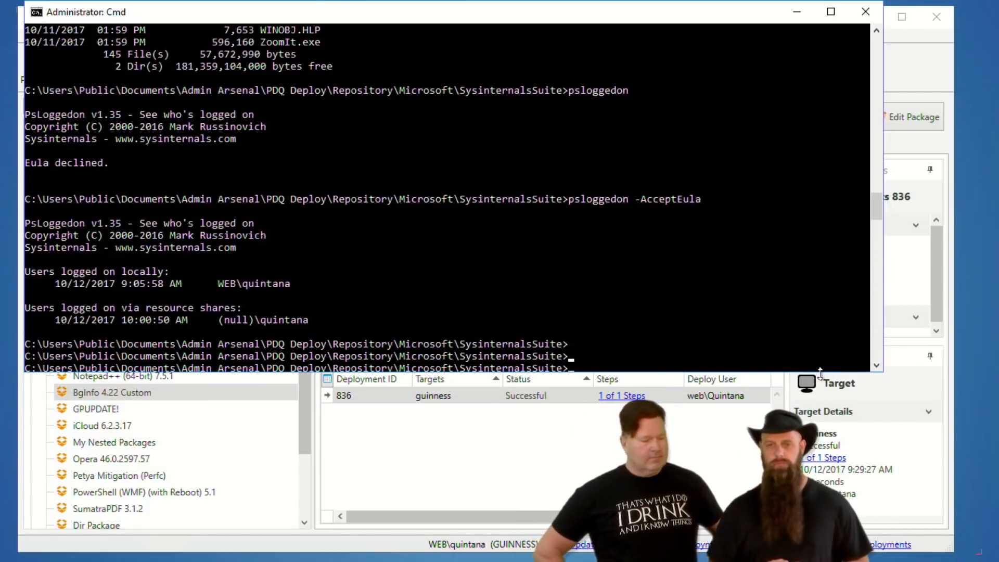
type("cls")
key("Return")
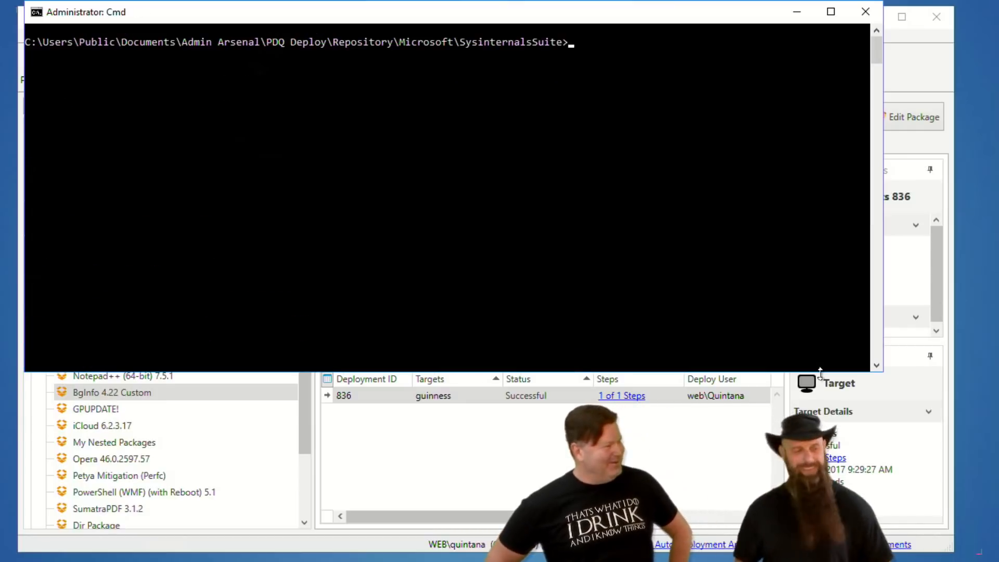
left_click(796, 12)
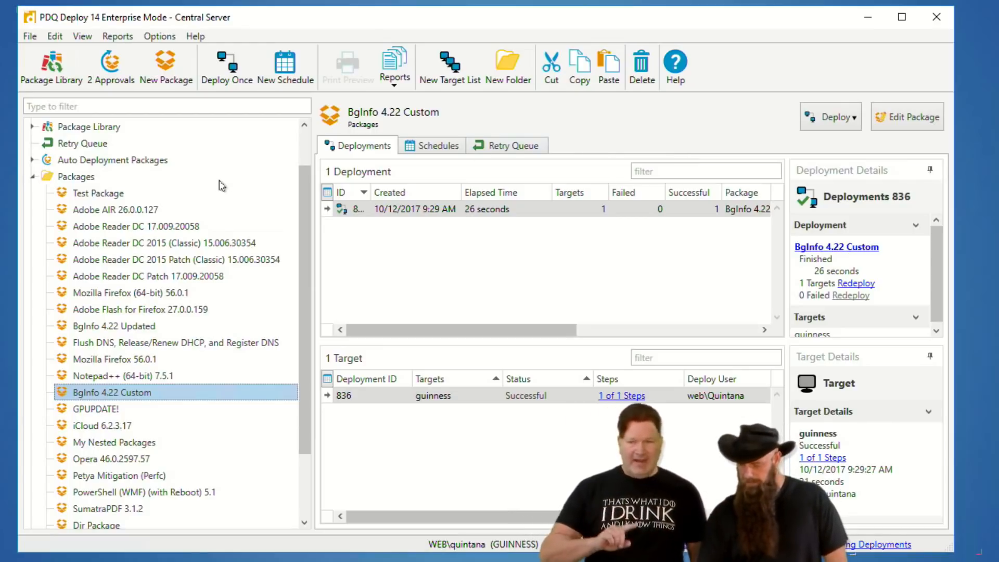
Create a new package in the Packages folder and name it SysInternals.
left_click(68, 177)
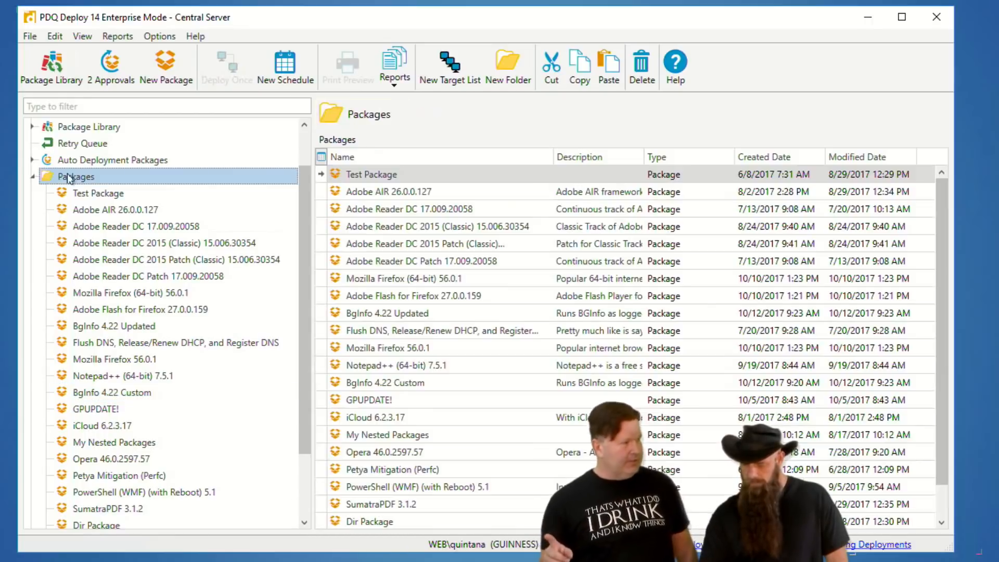
left_click(183, 69)
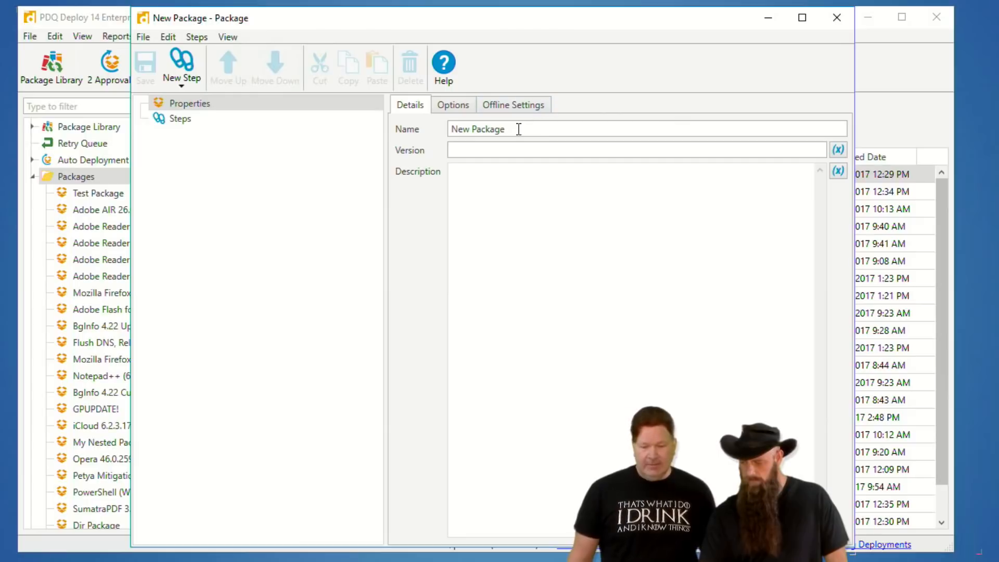
type("SysInterna")
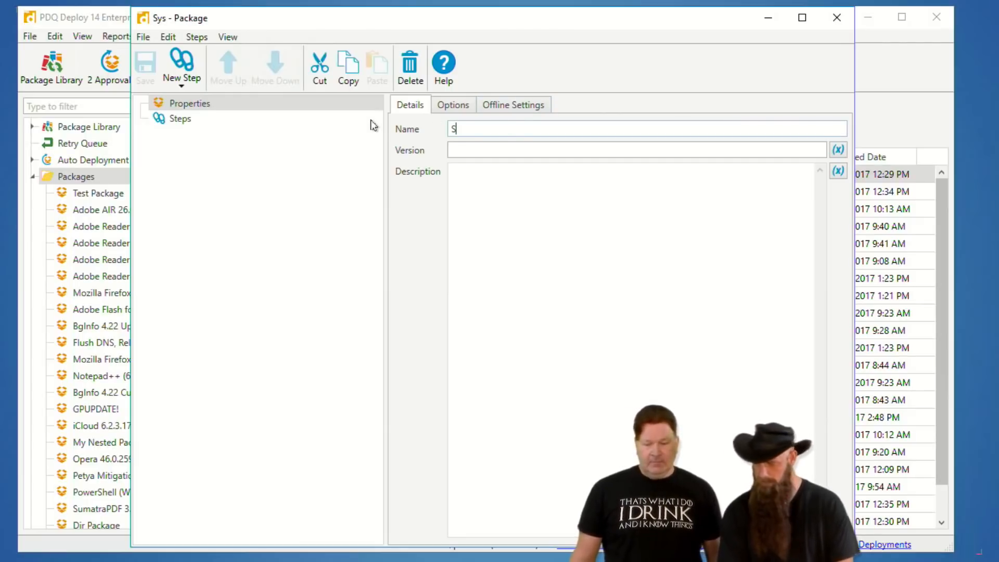
type("ls")
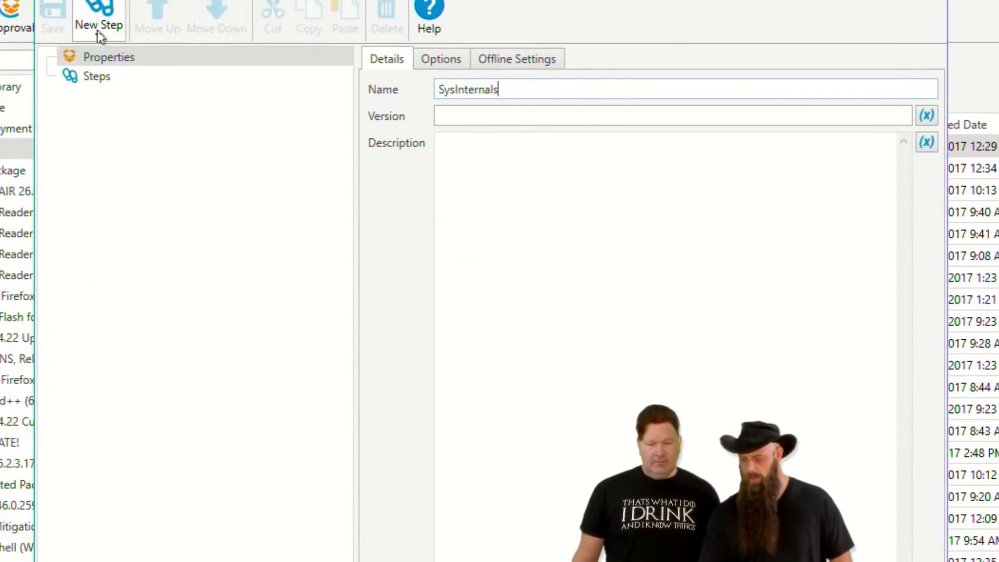
Add a File Copy step to the package and set it to copy a folder.
left_click(100, 35)
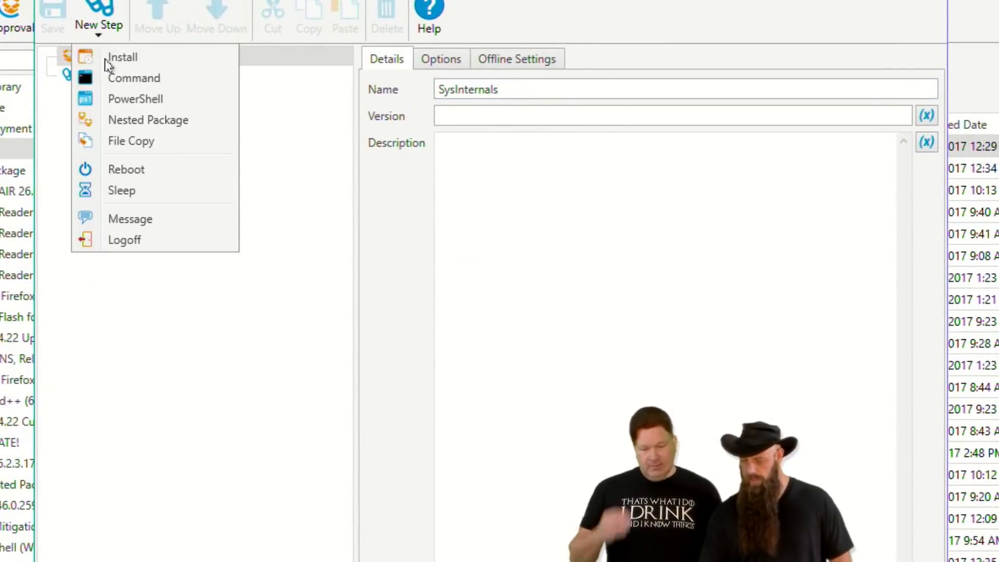
left_click(119, 140)
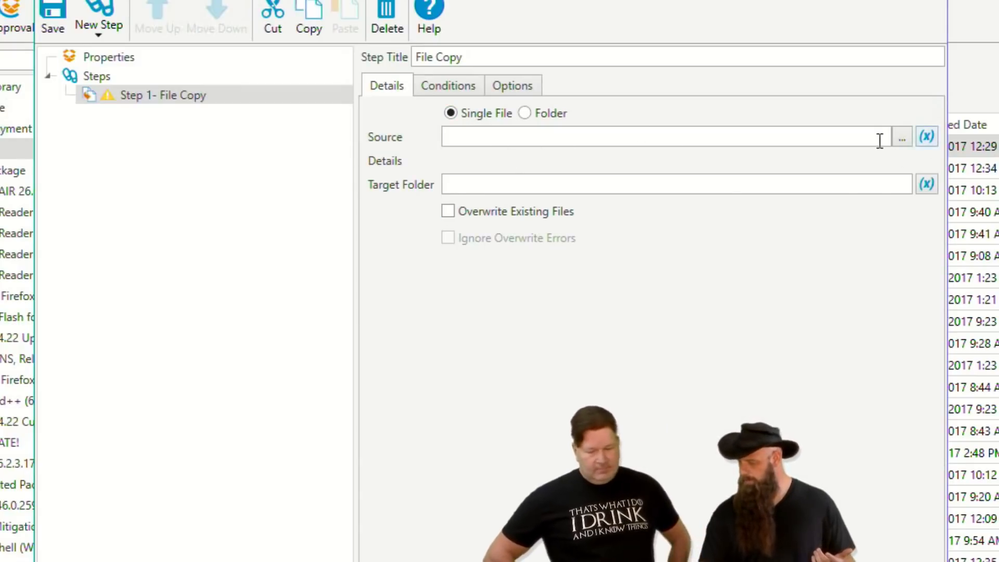
left_click(524, 114)
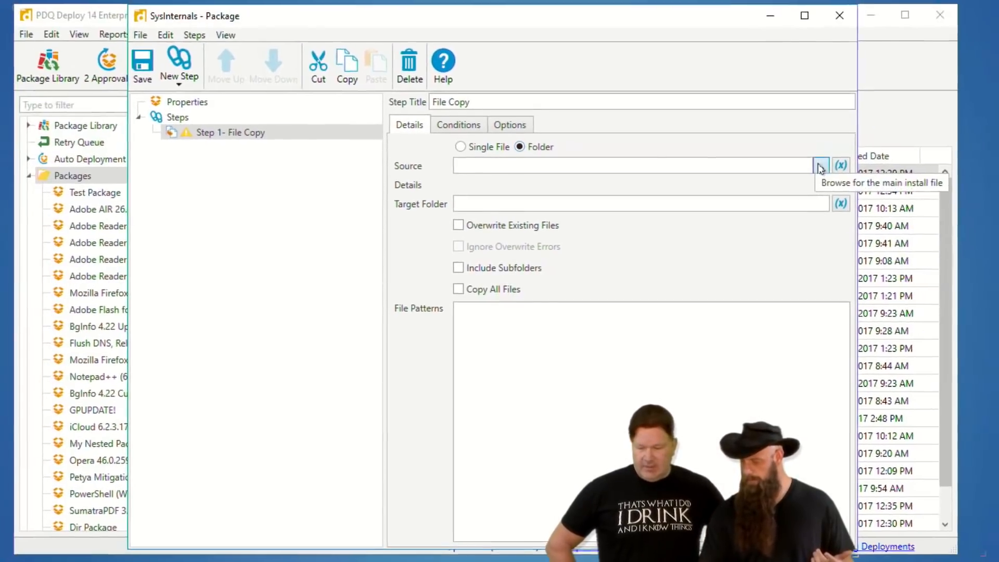
Set the copy source to the SysinternalsSuite folder under Microsoft in the PDQ Deploy repository.
left_click(818, 166)
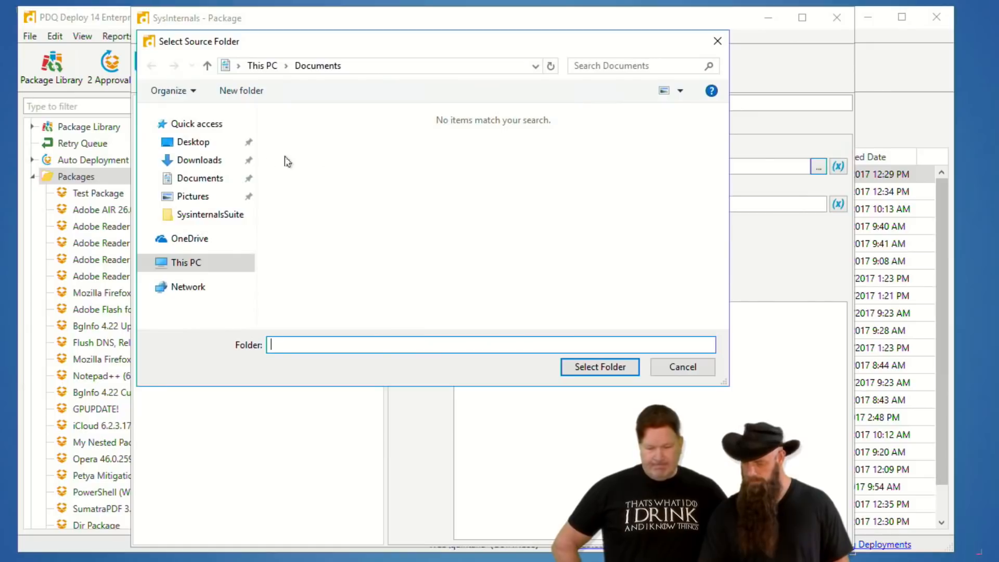
left_click(196, 142)
double_click(303, 134)
left_click(292, 202)
double_click(292, 200)
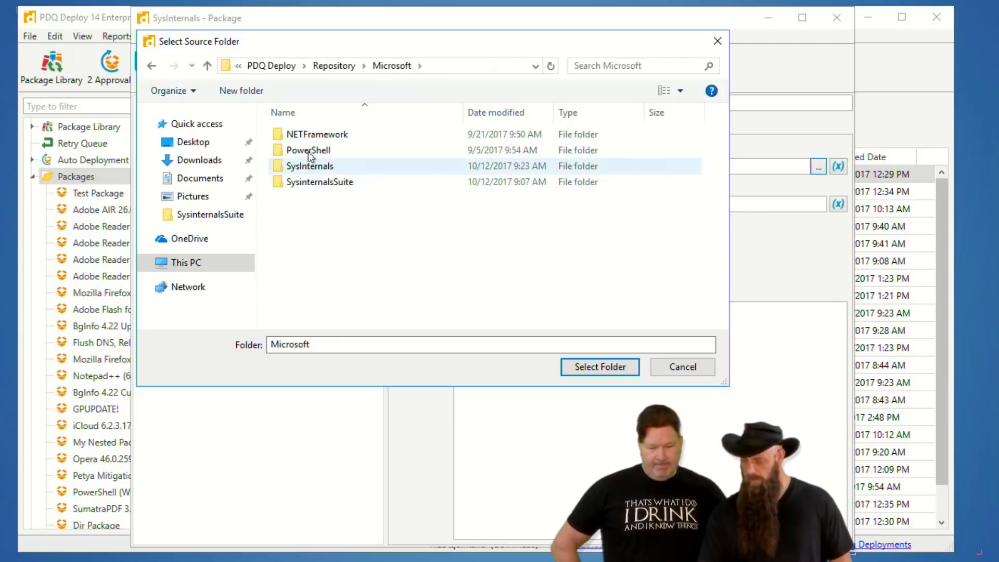
double_click(308, 182)
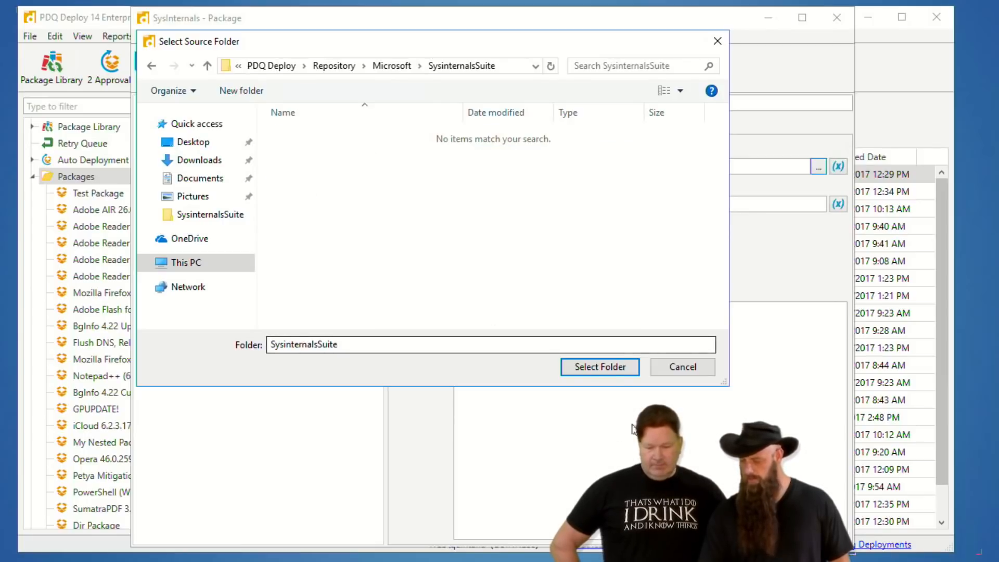
left_click(598, 367)
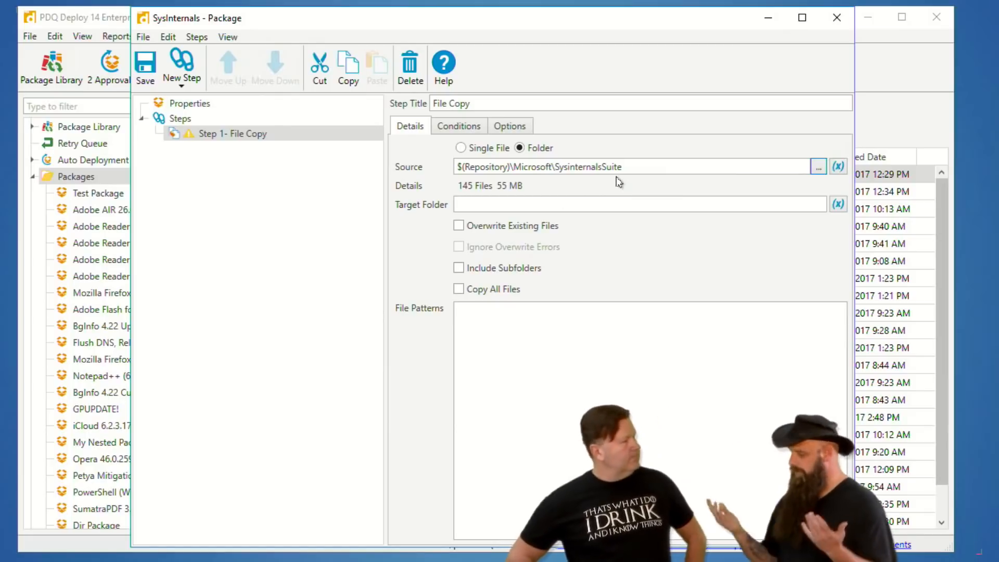
Set the target folder to %WINDIR% and enable Overwrite Existing Files, Ignore Overwrite Errors and Copy All Files.
left_click(514, 204)
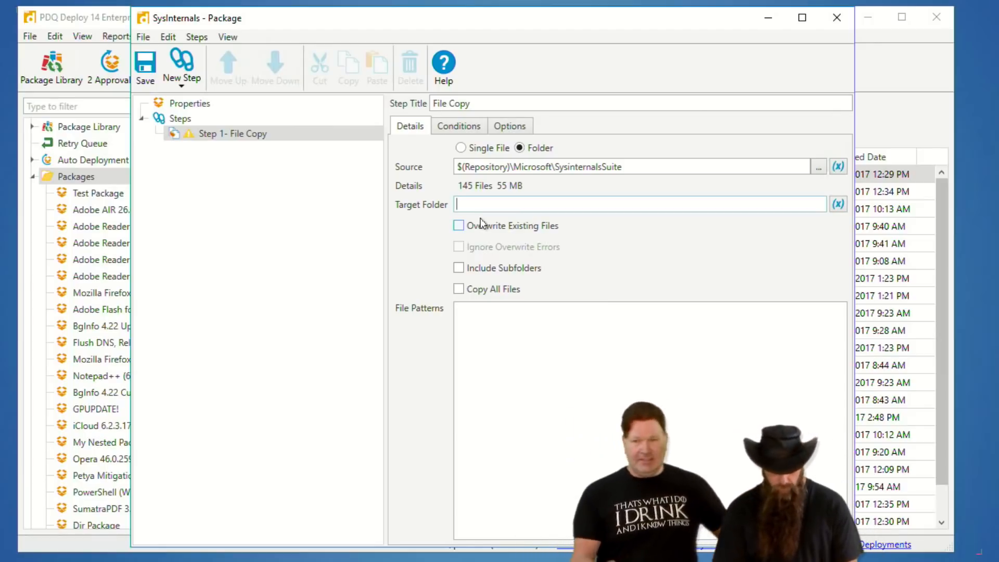
type("%WINDIR%")
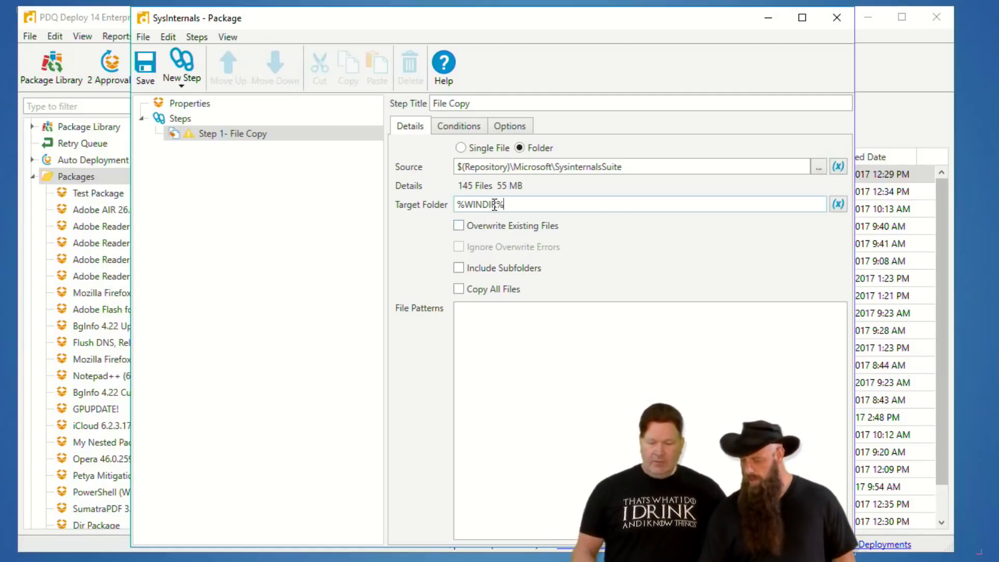
left_click(469, 230)
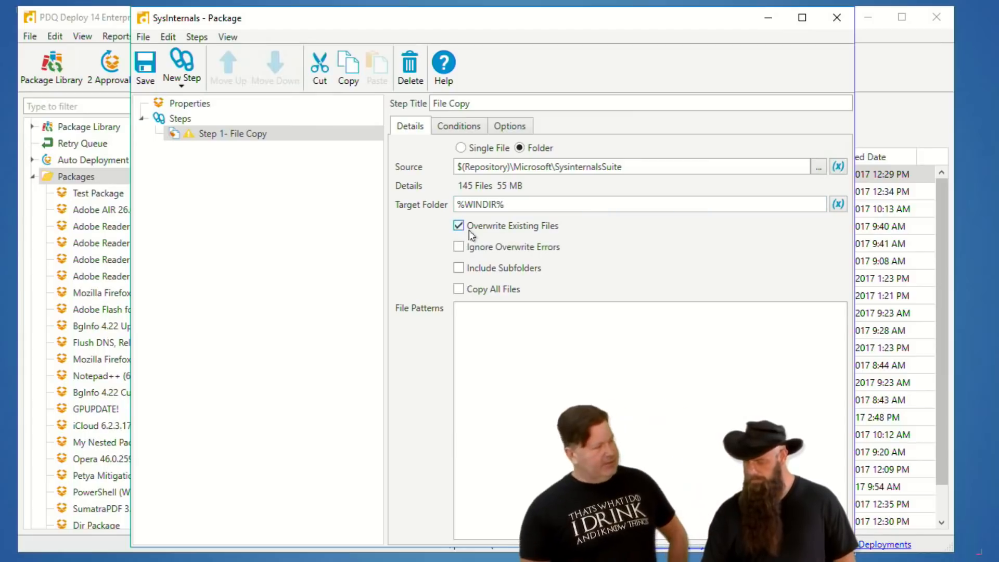
left_click(484, 249)
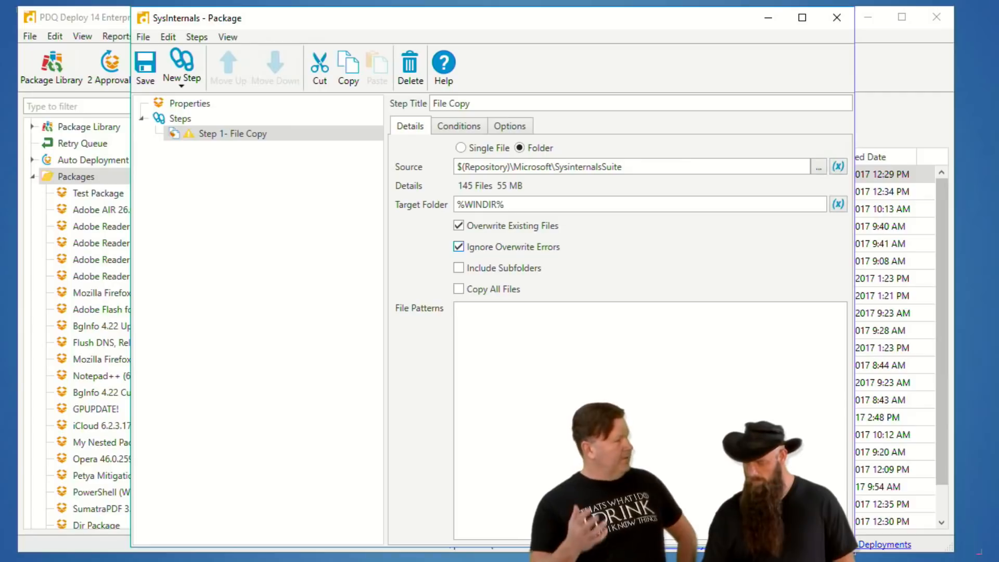
left_click(458, 289)
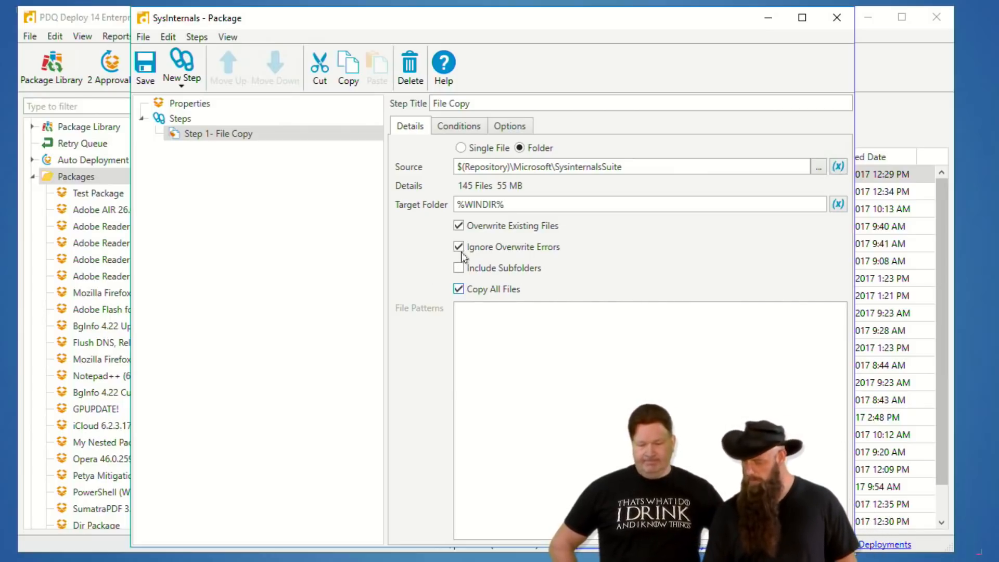
Review the File Copy step's conditions, including the available O/S Version choices.
left_click(451, 130)
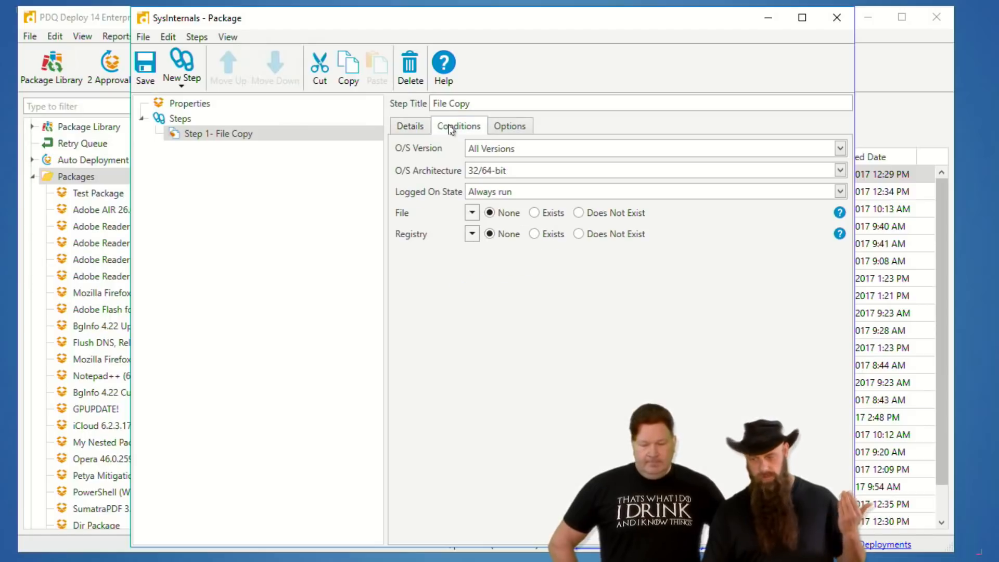
left_click(488, 149)
left_click(421, 166)
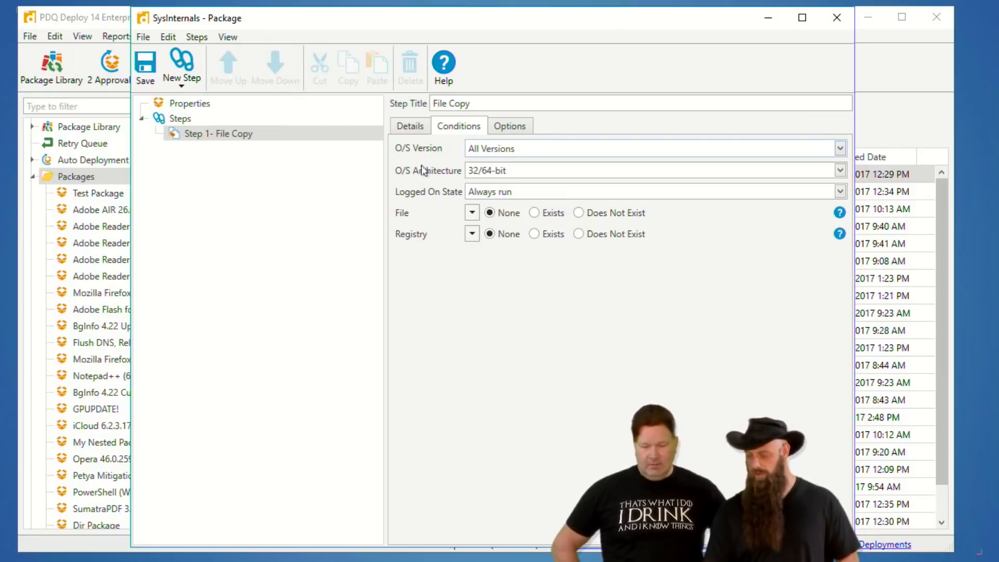
Return to the File Copy step's details, save the SysInternals package and close its window.
left_click(410, 128)
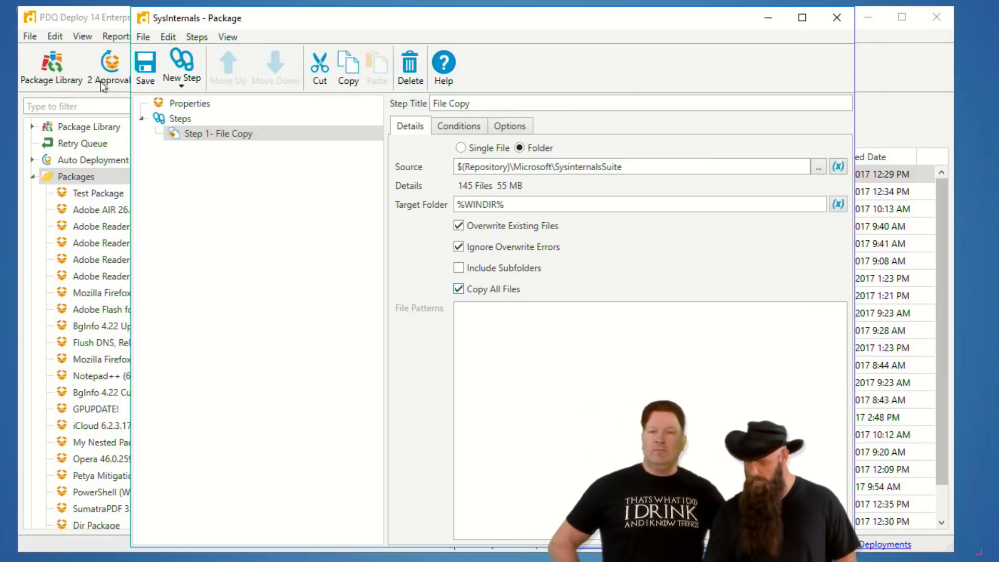
left_click(144, 64)
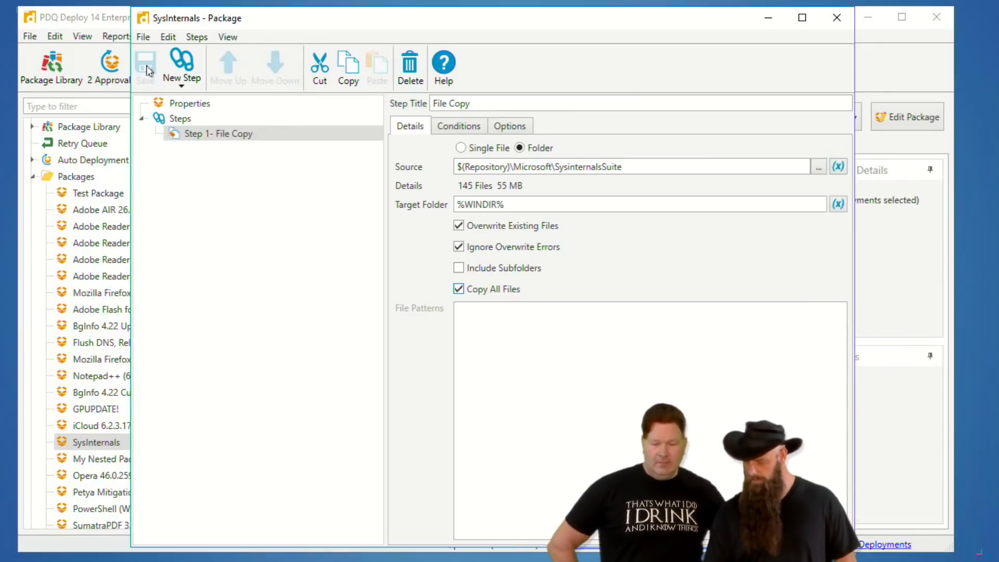
left_click(837, 17)
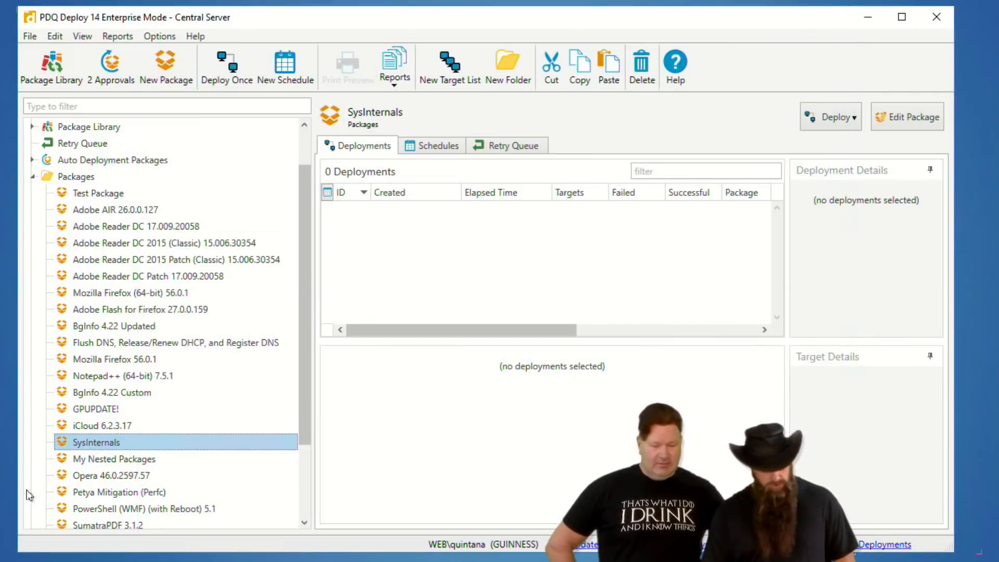
Deploy the SysInternals package once to the computer morty with the default deployment options.
key("ctrl+d")
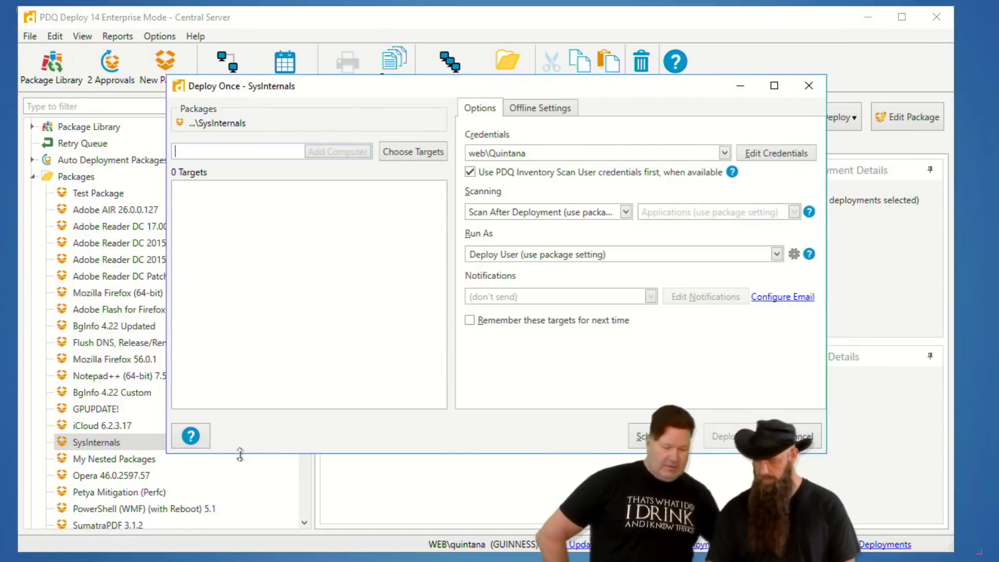
type("morty")
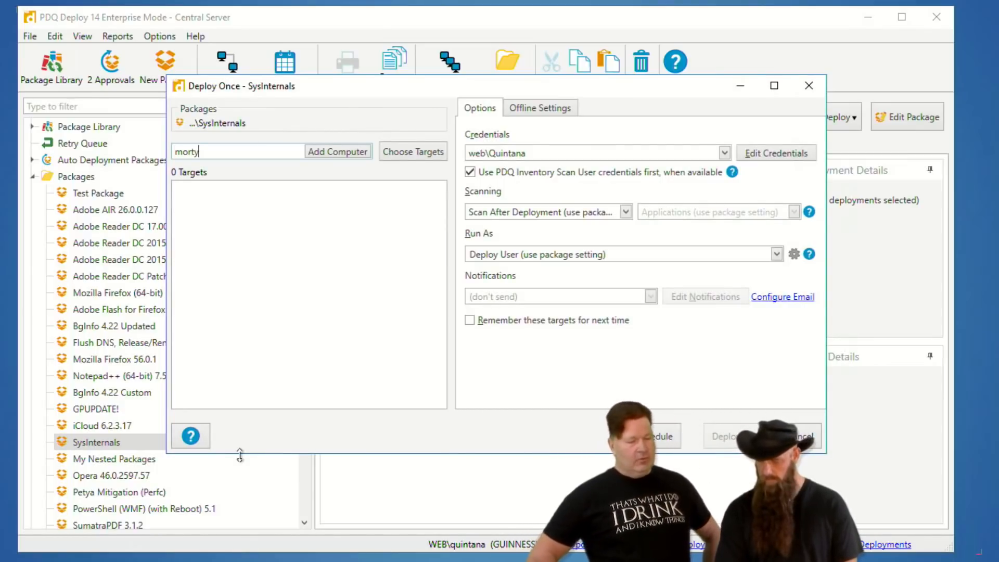
key("Return")
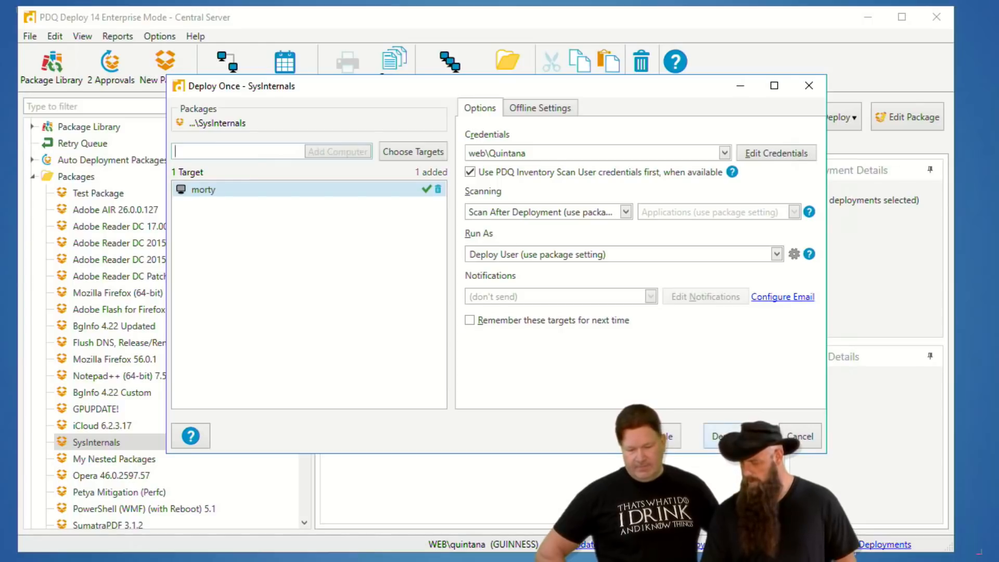
left_click(734, 442)
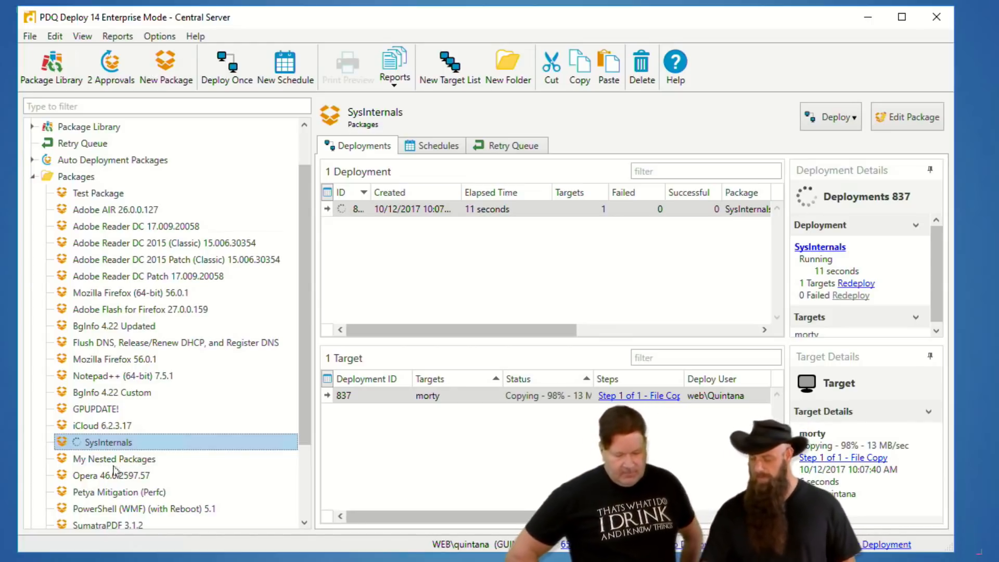
Review the copy mode, scanning, run-as and timeout options in the SysInternals package's properties, and close the package.
double_click(108, 443)
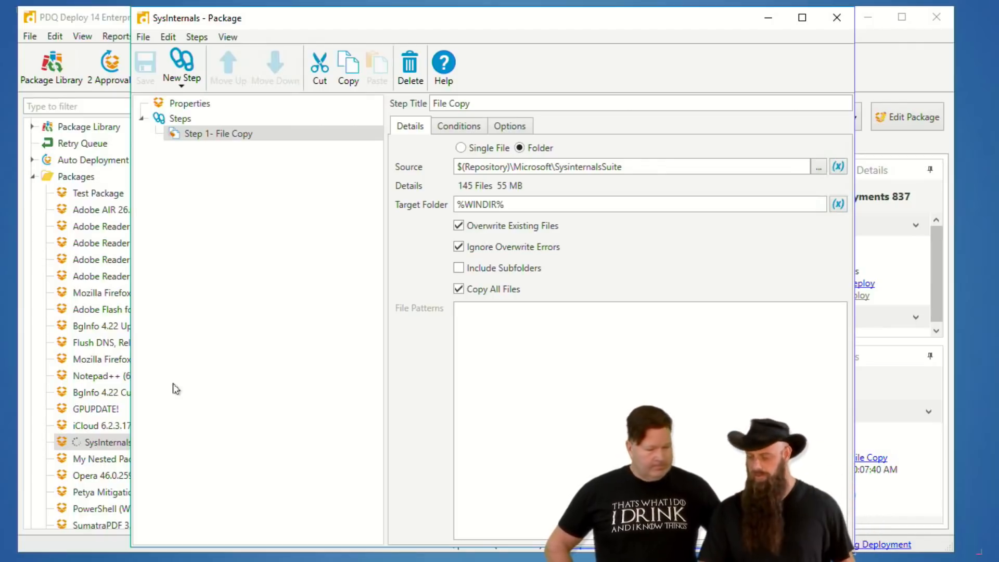
left_click(195, 108)
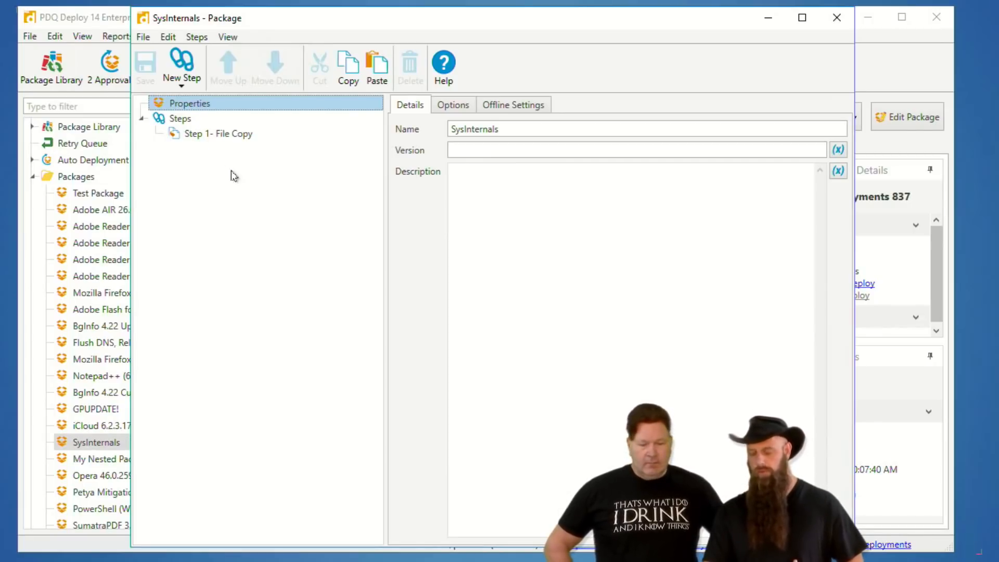
left_click(461, 106)
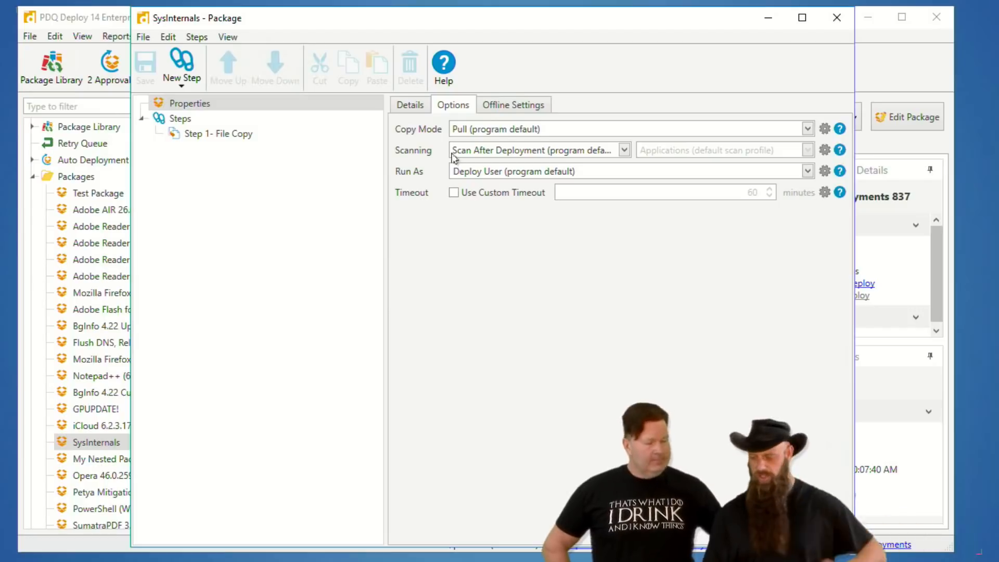
left_click(836, 19)
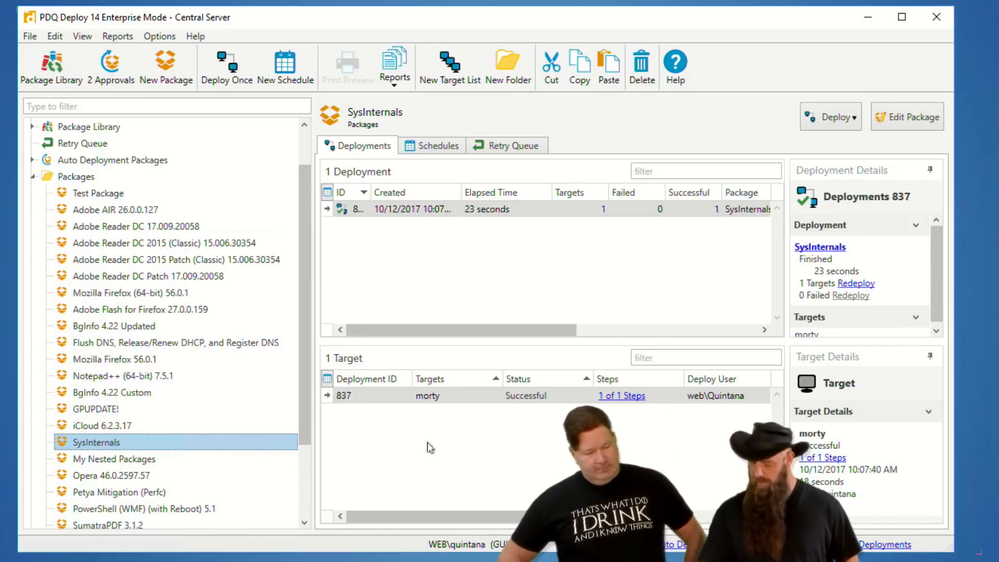
Open the deployment target morty in PDQ Inventory and browse its ADMIN$ share.
right_click(425, 398)
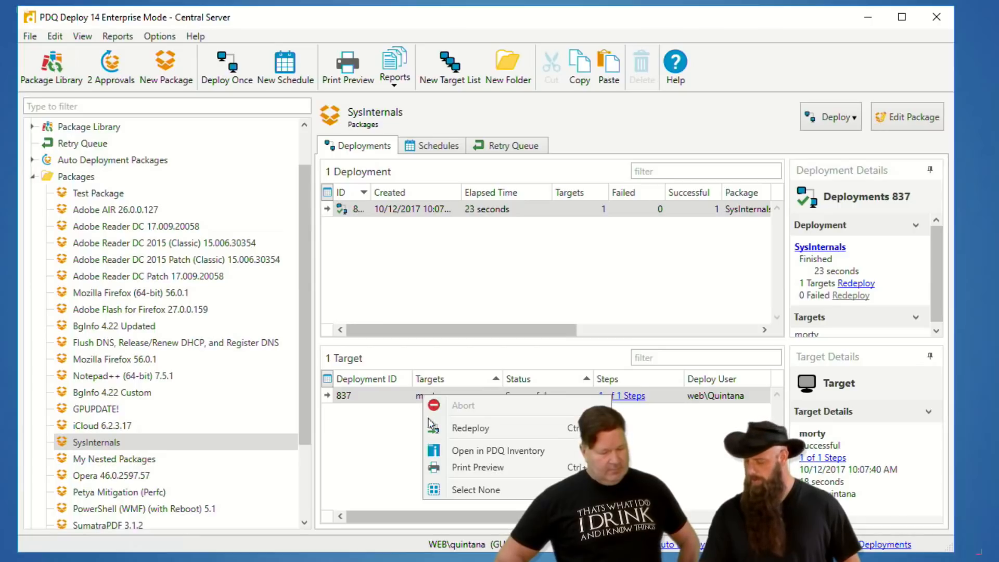
left_click(479, 452)
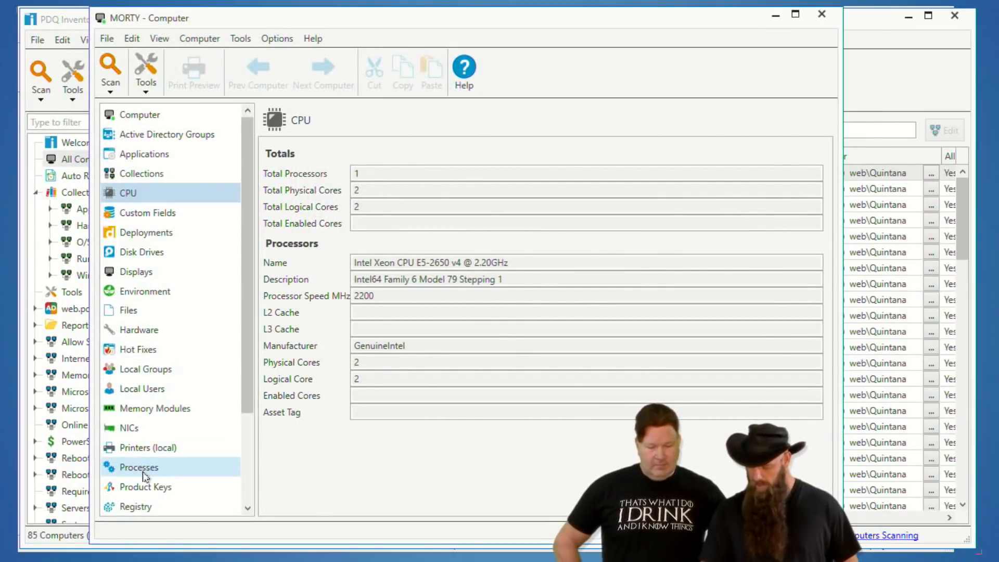
scroll(143, 431, "down", 1)
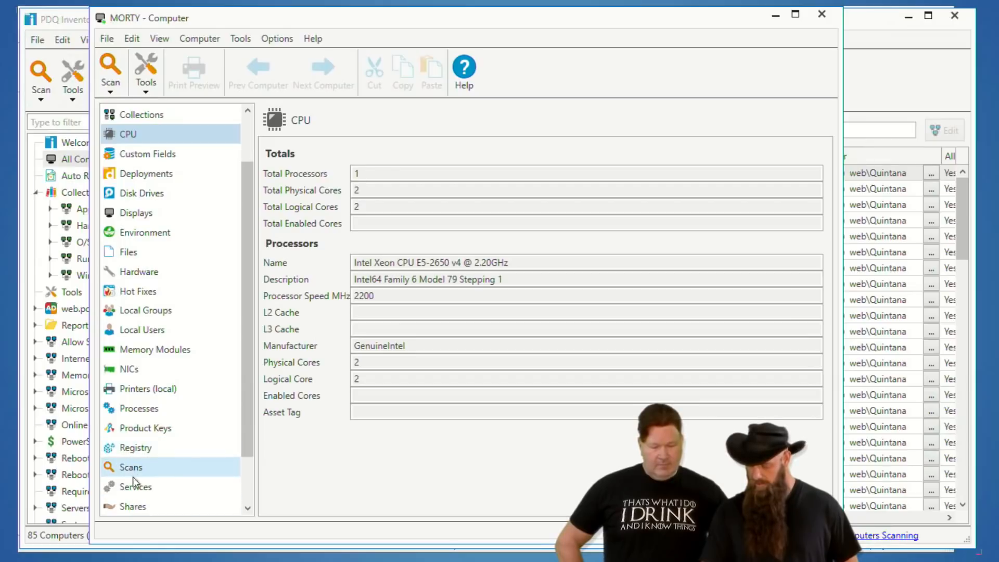
left_click(140, 505)
left_click(290, 161)
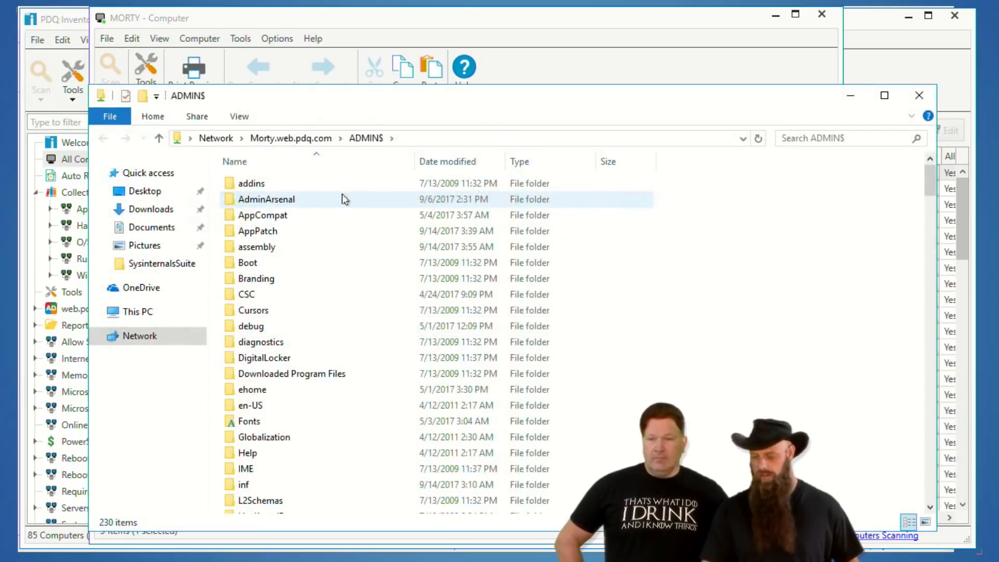
Check the ADMIN$ share for the copied Sysinternals files, and close the share and the computer's details window.
scroll(396, 333, "down", 15)
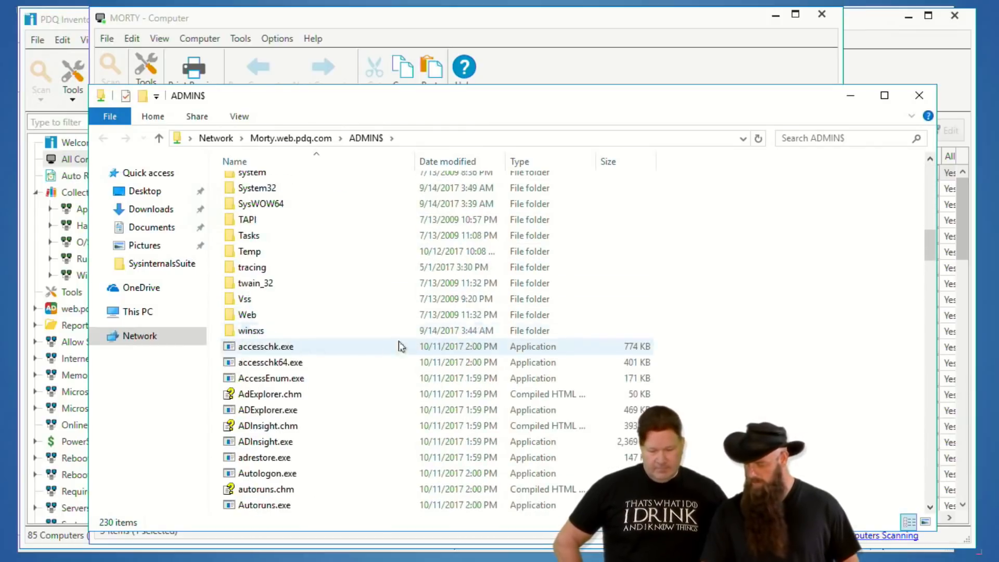
scroll(403, 354, "down", 4)
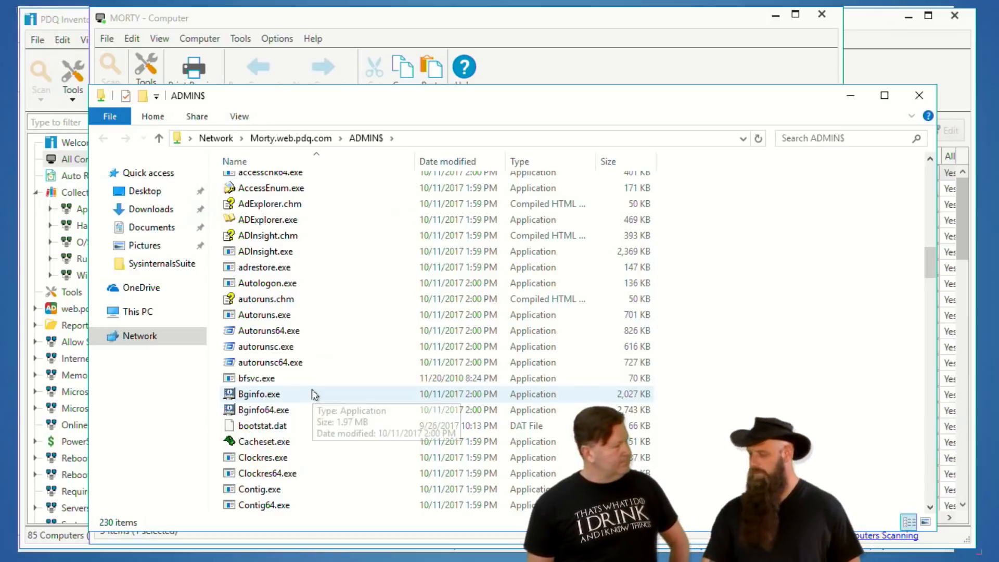
left_click(919, 95)
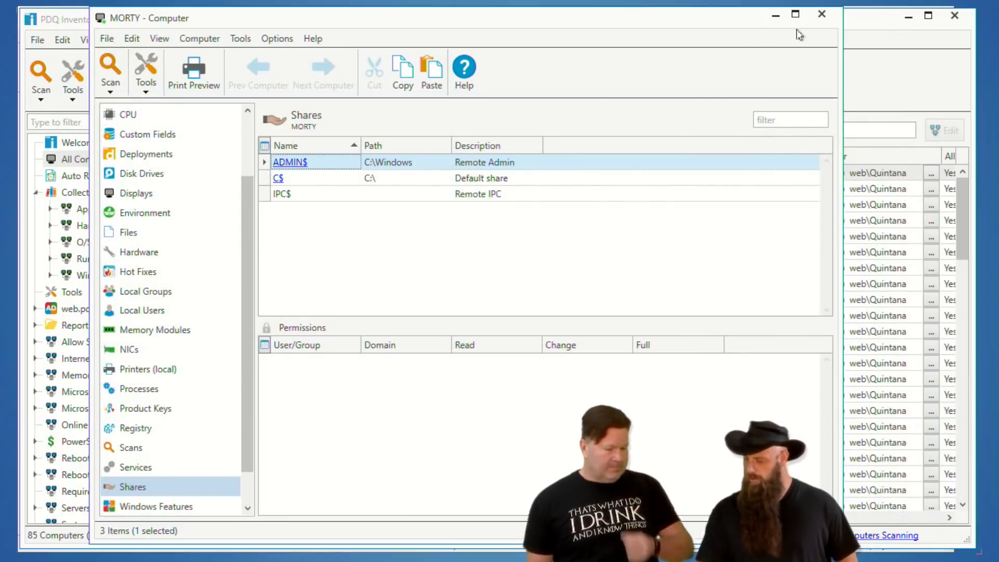
left_click(821, 14)
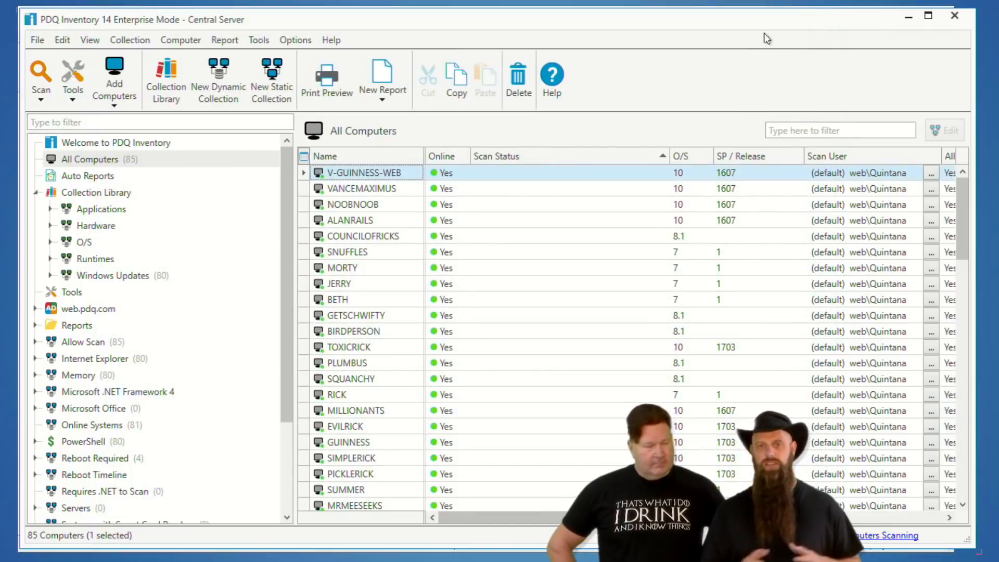
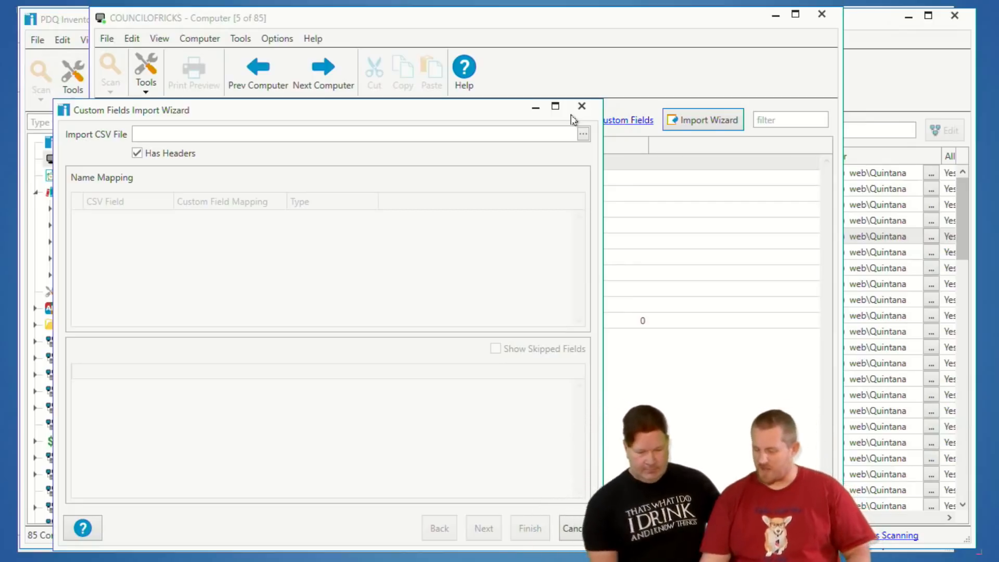
Close the Custom Fields Import Wizard without importing, and close the COUNCILOFRICKS computer details window.
left_click_drag(355, 111, 500, 85)
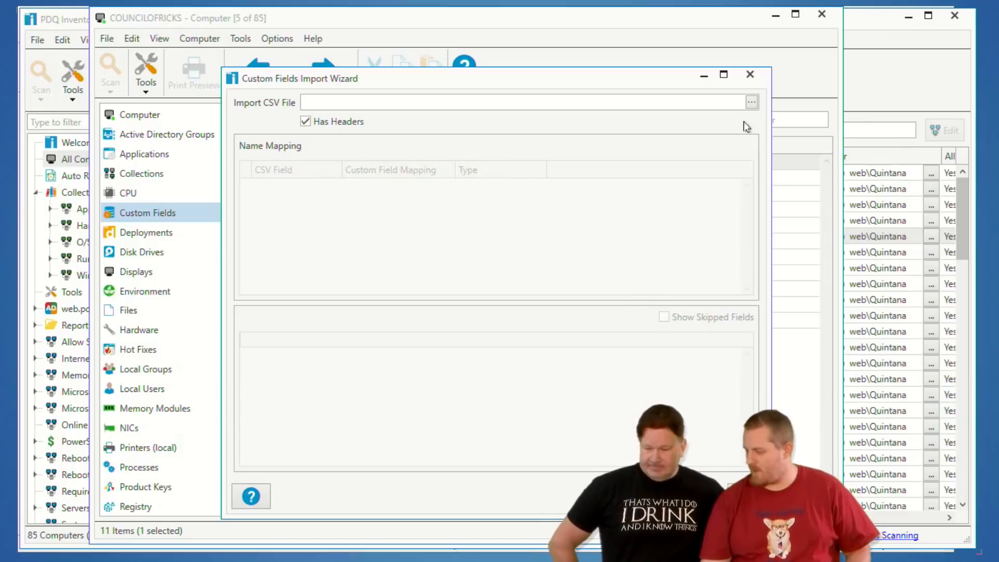
left_click(750, 74)
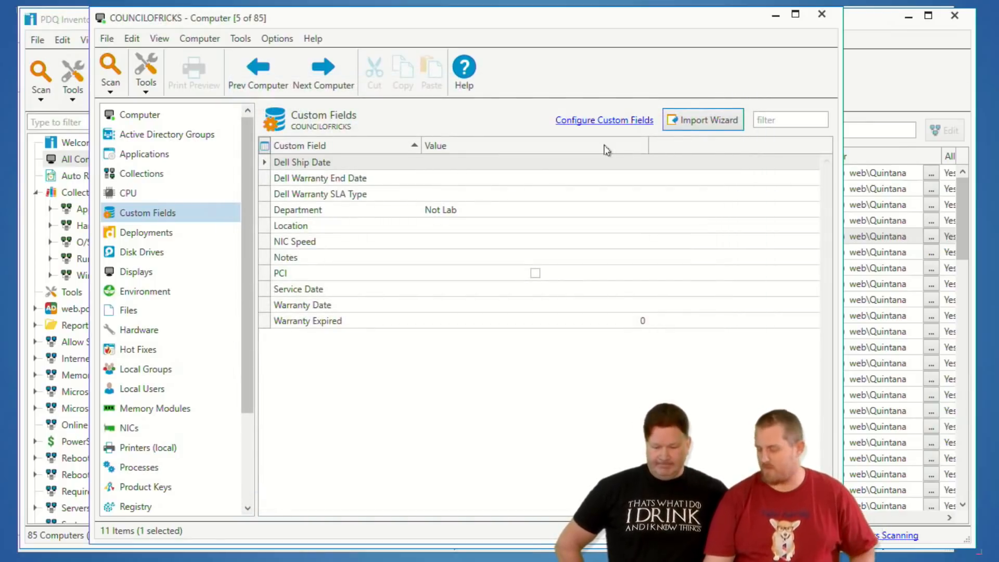
left_click(816, 14)
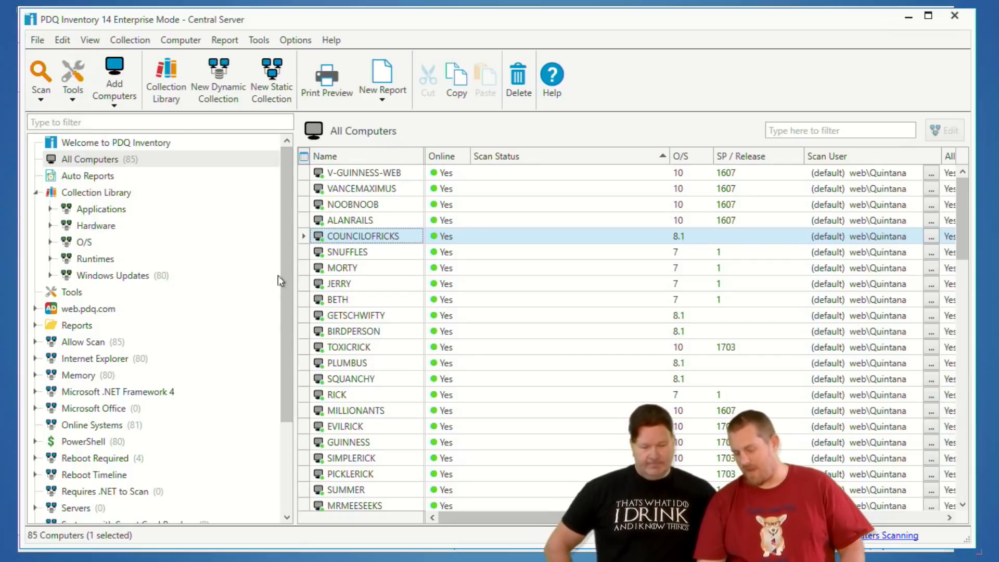
Open the Tools page in PDQ Inventory, check the existing SysInternals tools folder, and collapse its parent folder.
left_click(72, 292)
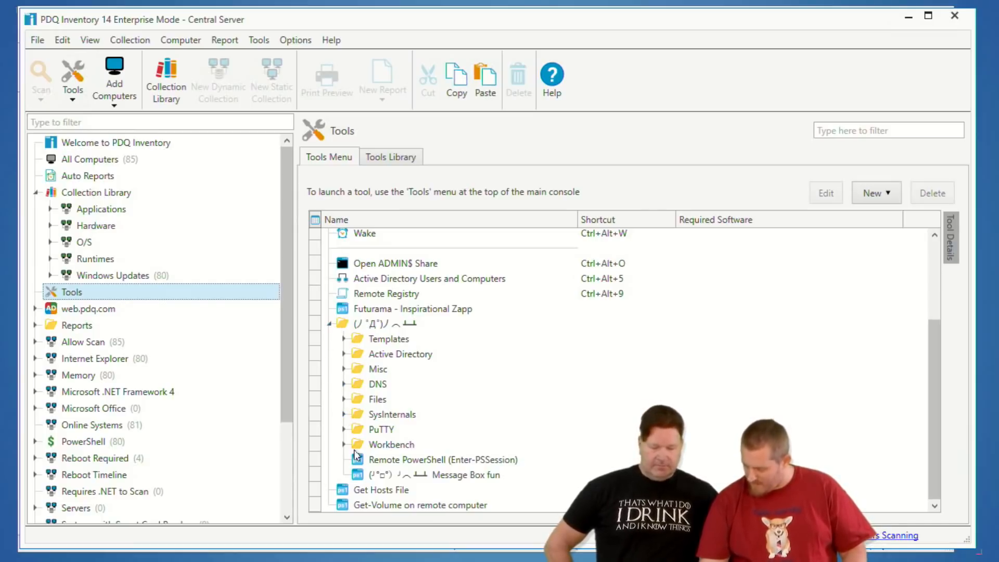
left_click(344, 414)
left_click(344, 415)
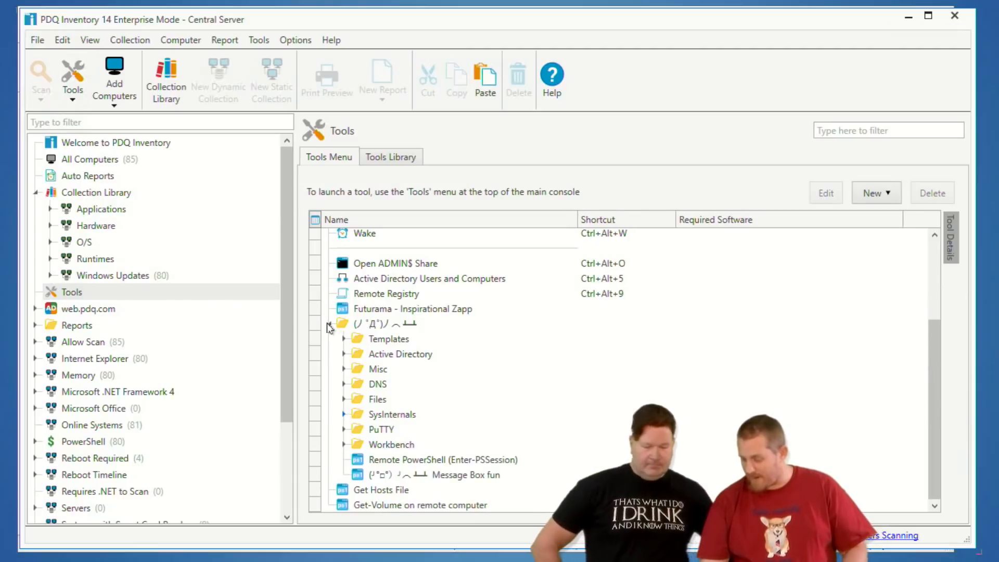
left_click(329, 324)
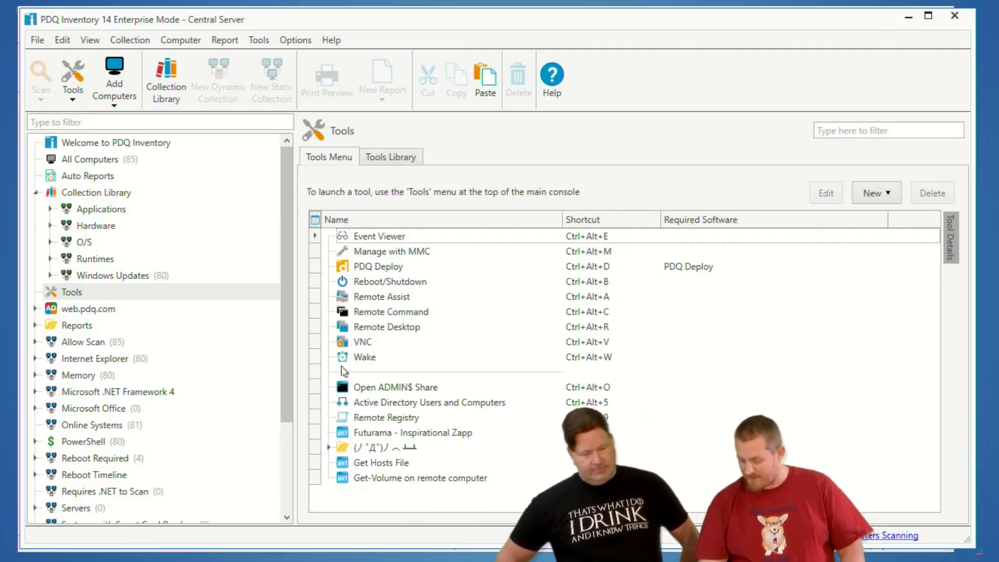
Import the SysInternals tools XML file from the Desktop into the Tools list.
right_click(388, 498)
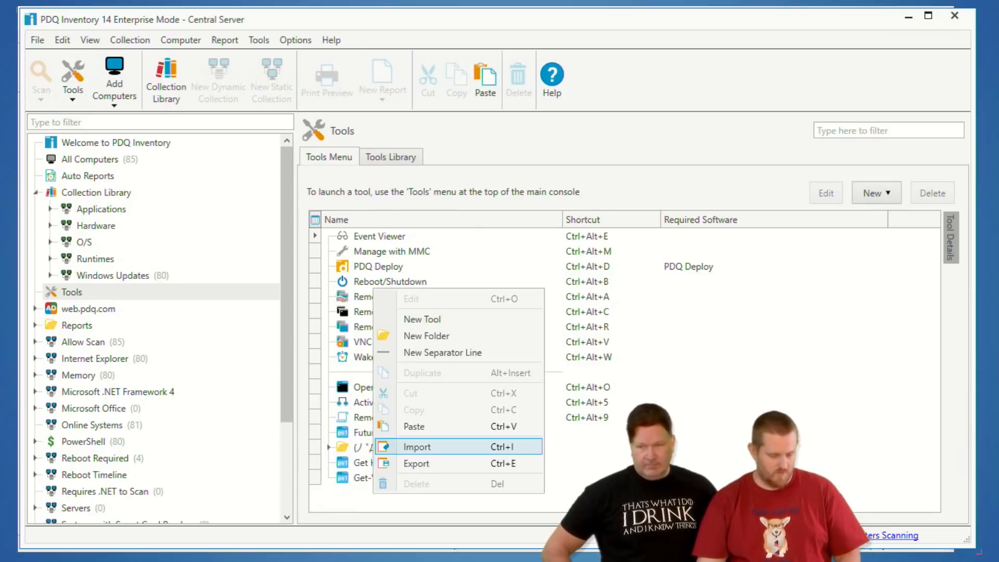
left_click(422, 447)
key("alt+Tab")
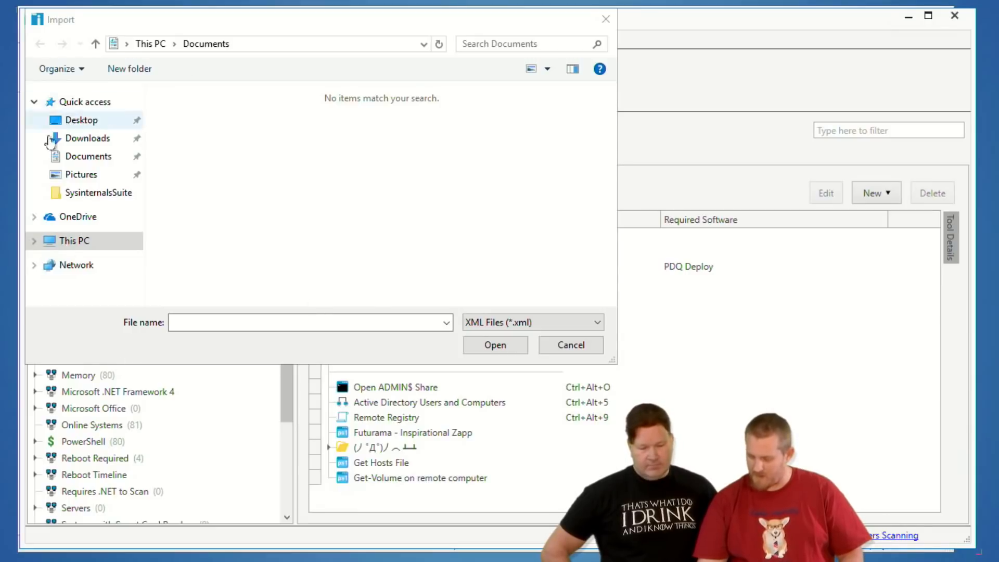
left_click(70, 121)
double_click(221, 129)
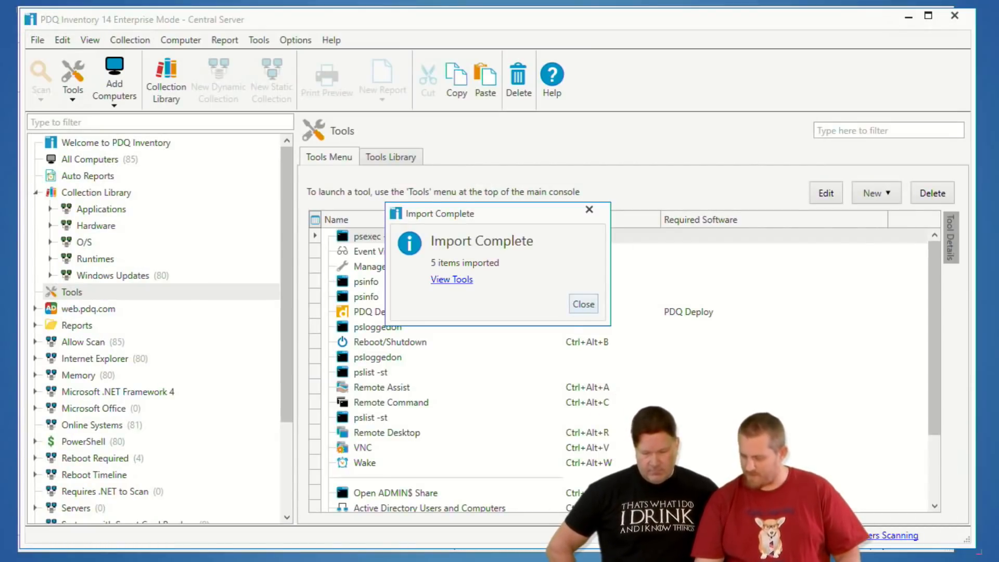
left_click(581, 301)
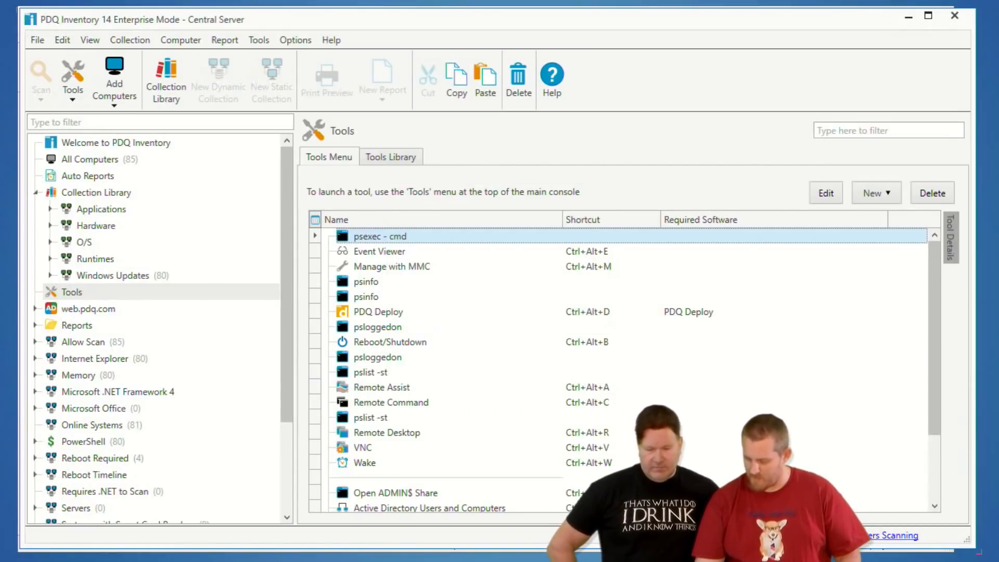
key("alt+Tab")
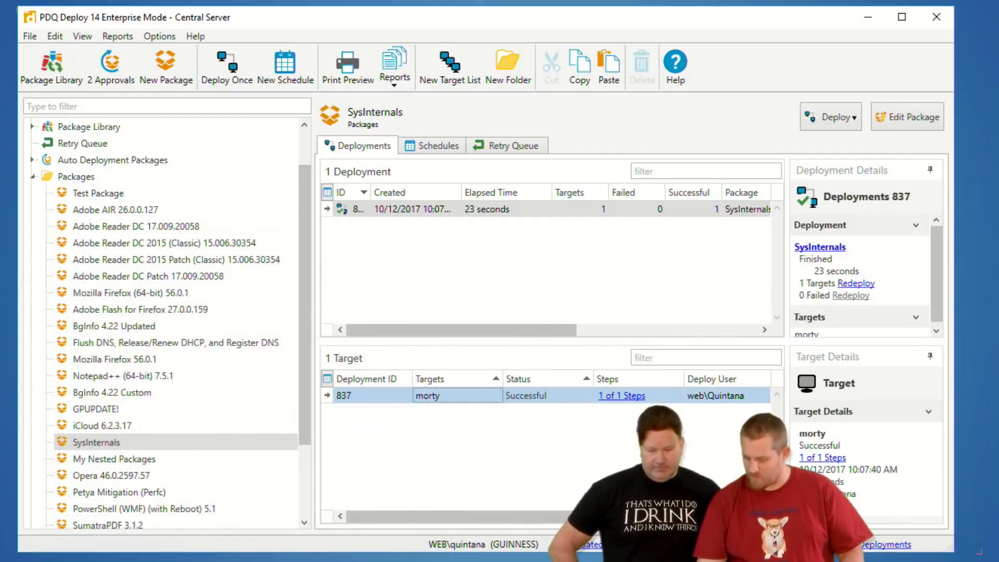
key("alt+Tab")
Expand the SysInternals folder inside the custom tools folder to show its individual tools, leaving the SysInternals (1) folder's name unchanged.
scroll(456, 432, "down", 2)
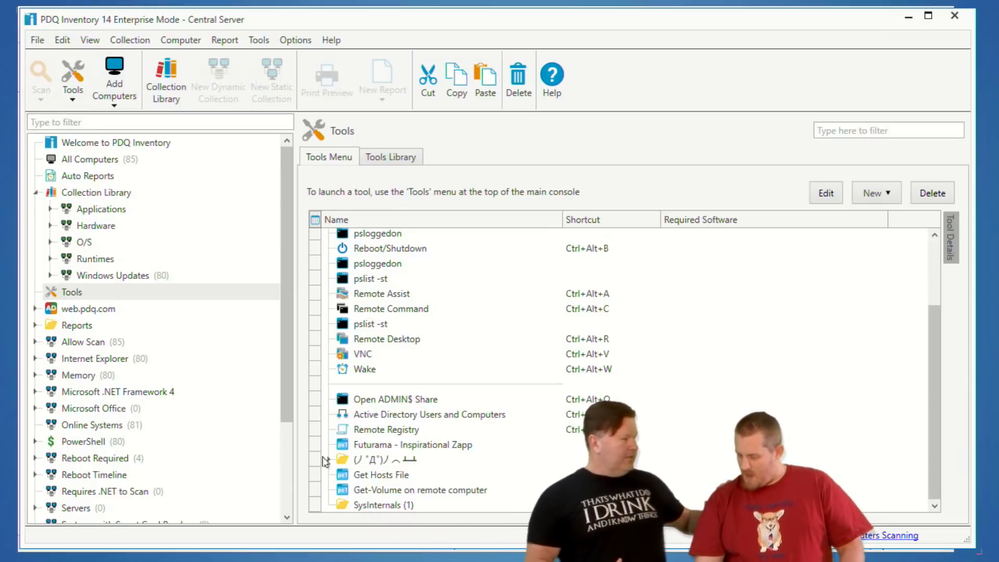
double_click(351, 505)
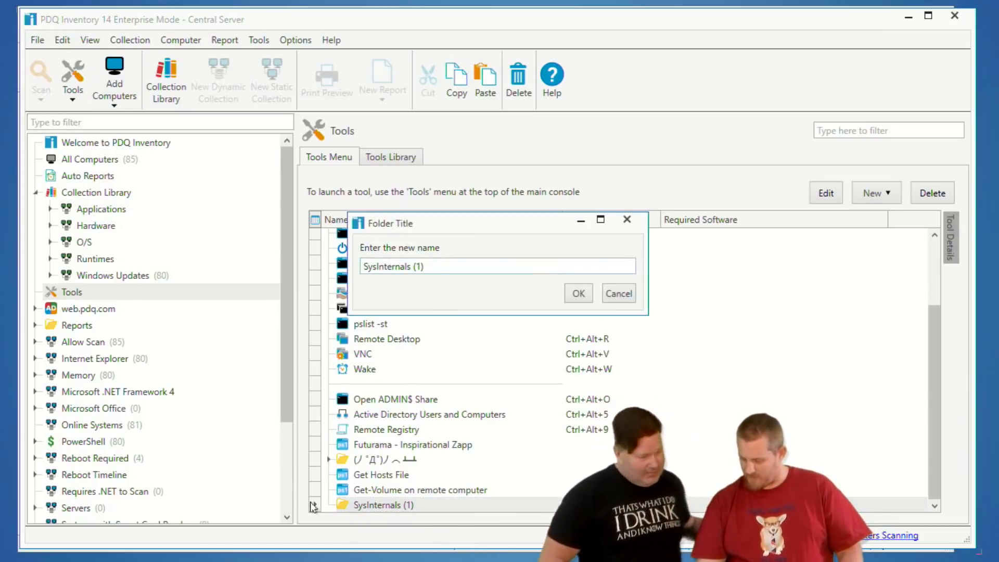
key("Escape")
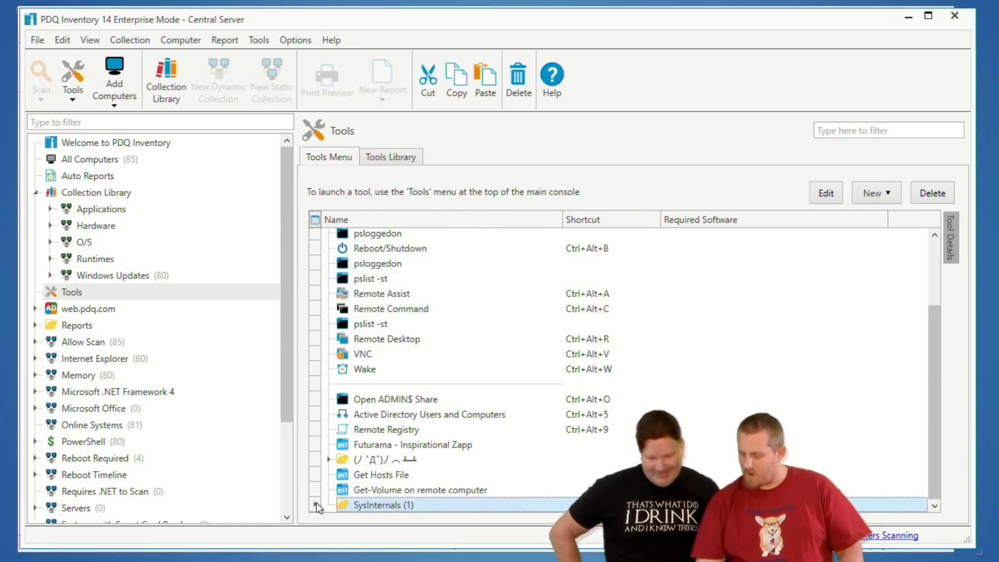
left_click(329, 459)
scroll(361, 459, "down", 2)
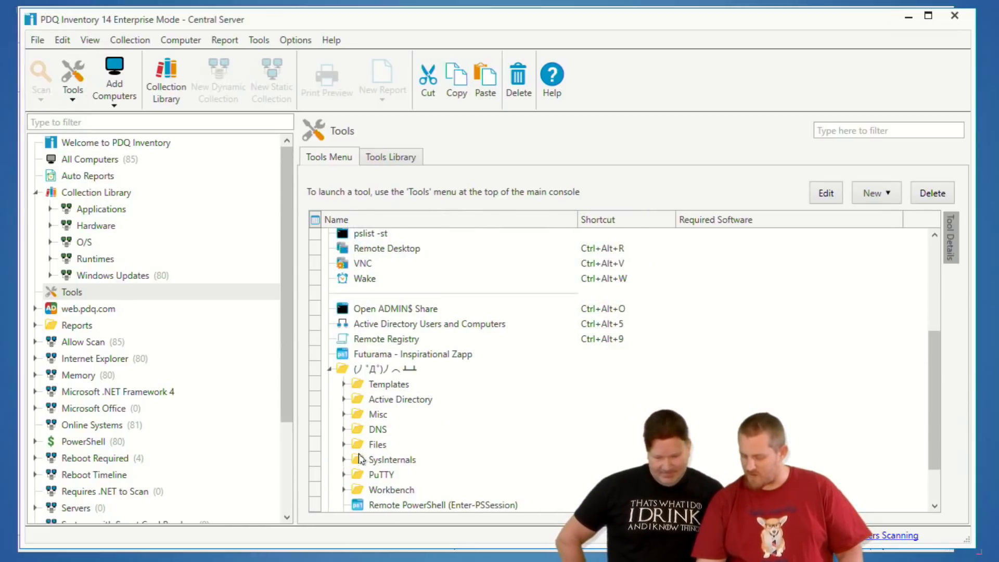
scroll(361, 459, "down", 1)
left_click(344, 414)
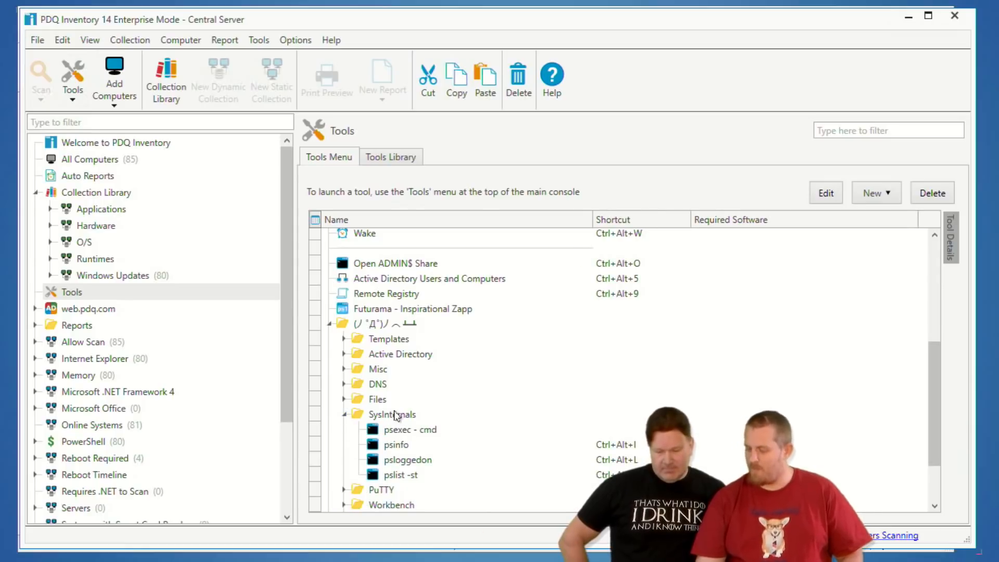
Review the command and shell settings of the psexec - cmd tool, and close its definition without changes.
double_click(399, 430)
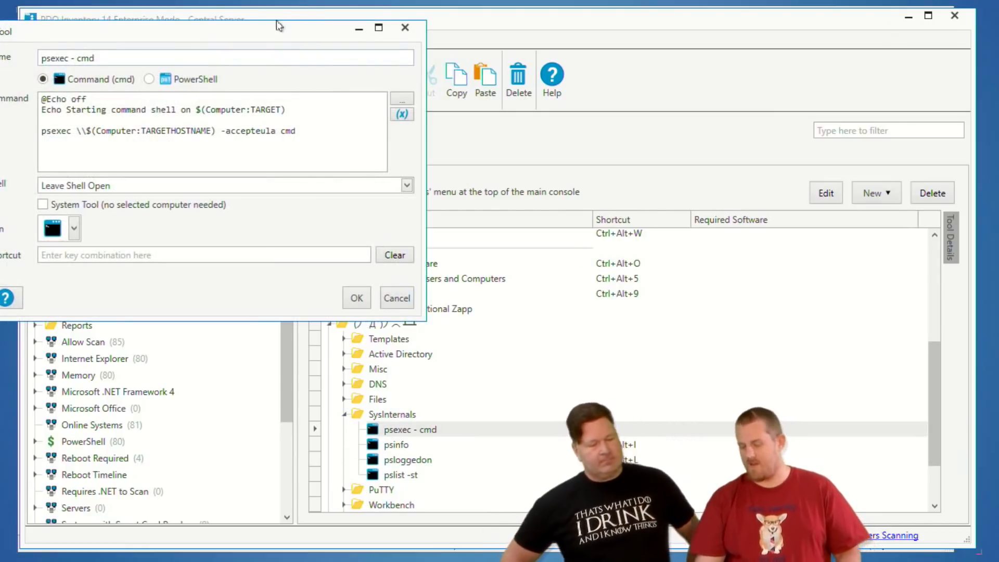
left_click_drag(277, 37, 337, 75)
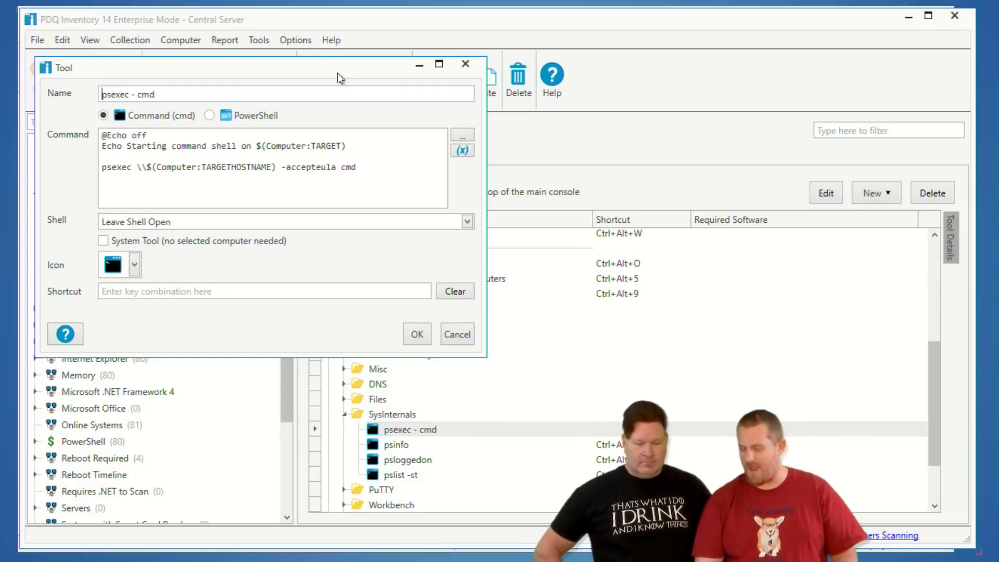
left_click_drag(314, 66, 491, 104)
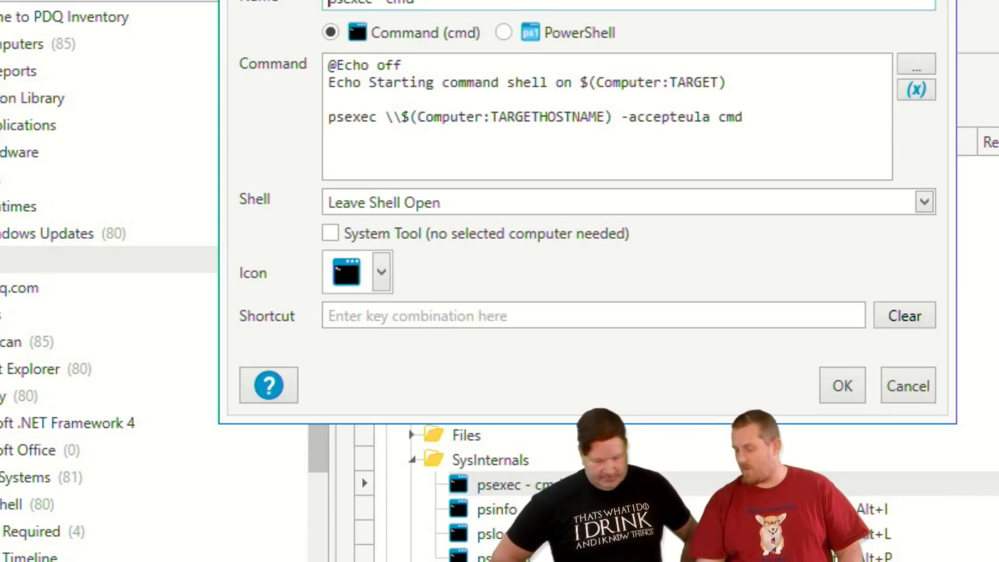
key("Escape")
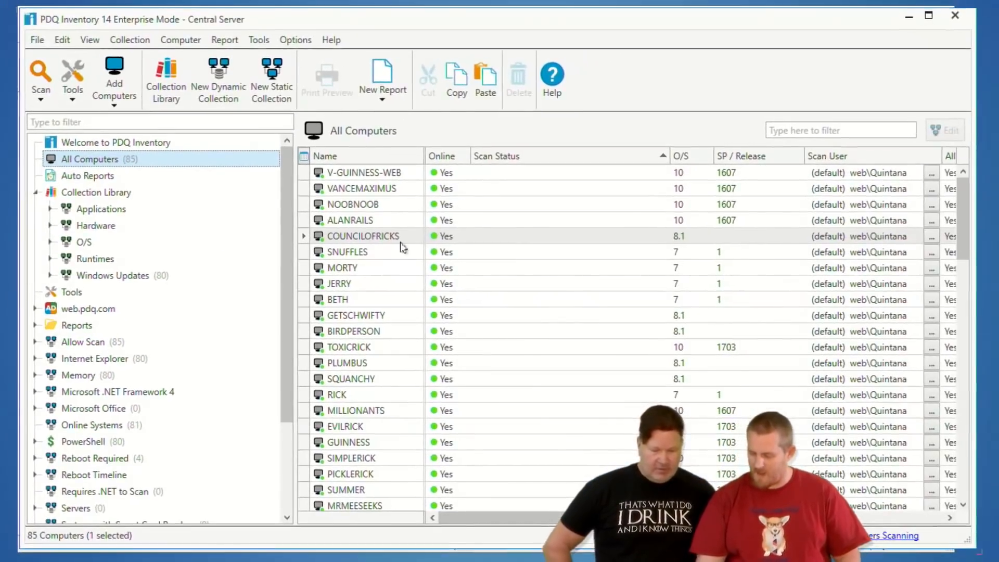
Select the computer MORTY in All Computers and run the psexec - cmd tool from the SysInternals folder on it.
left_click(360, 239)
key("Down")
key("Down")
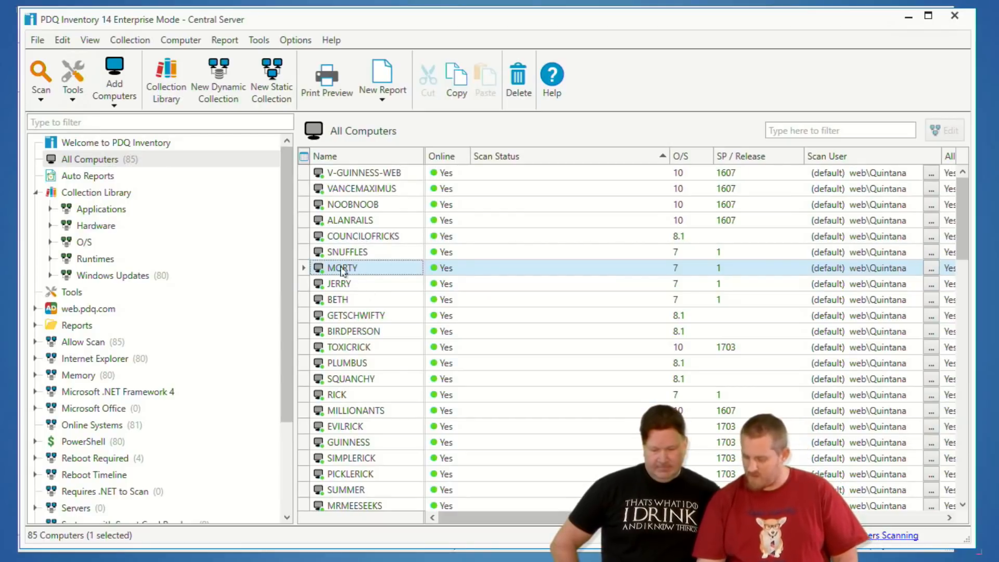
left_click(70, 90)
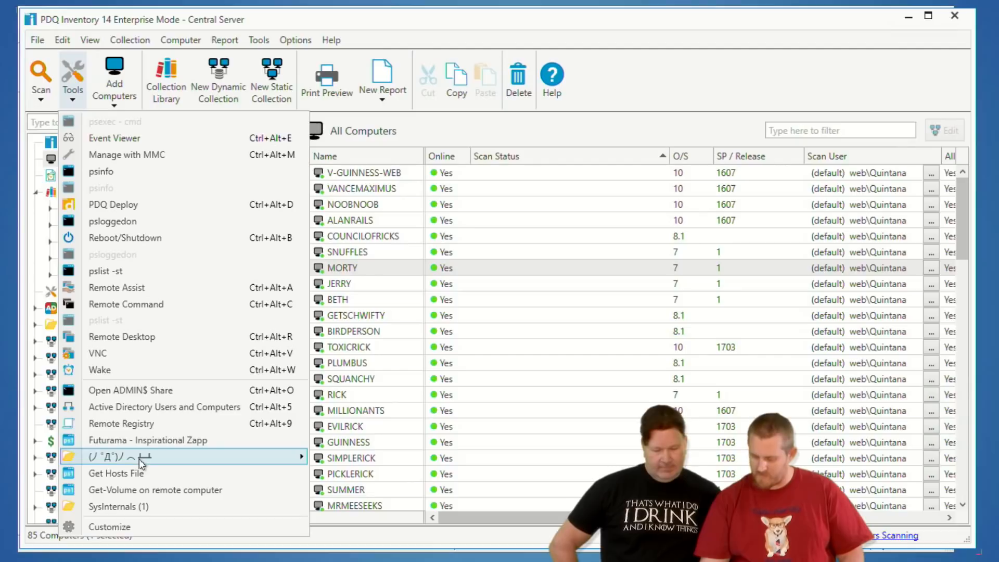
mouse_move(156, 463)
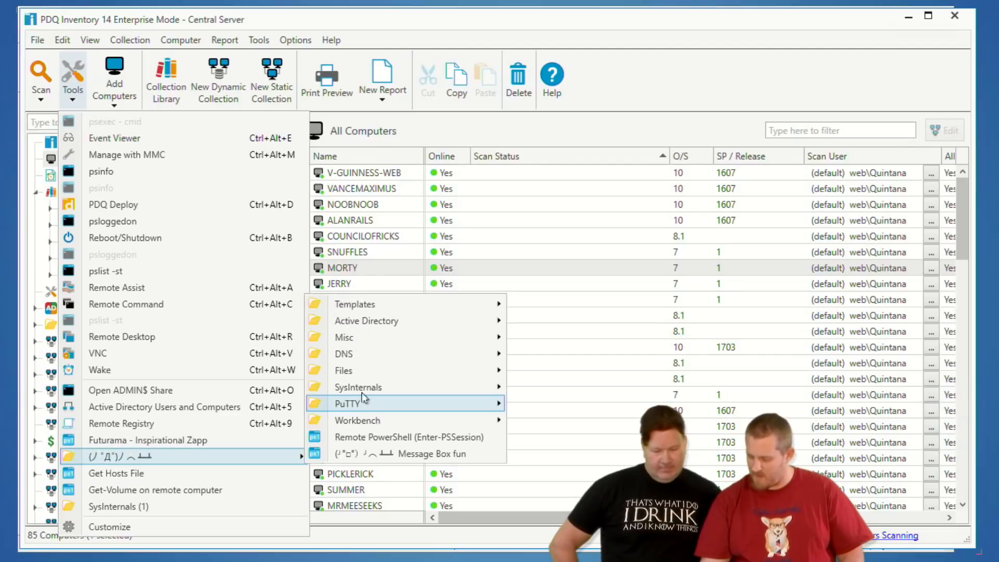
mouse_move(368, 390)
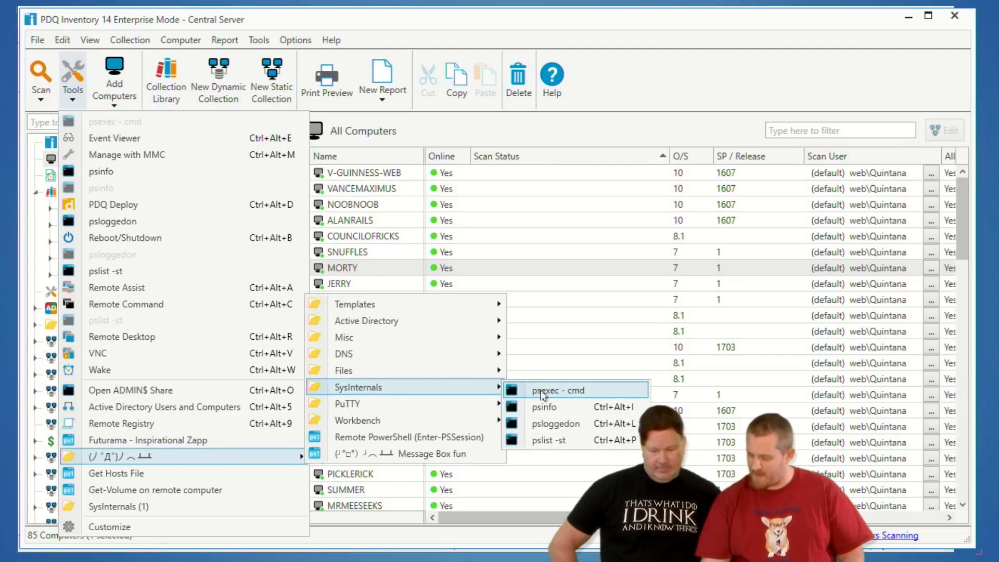
left_click(545, 392)
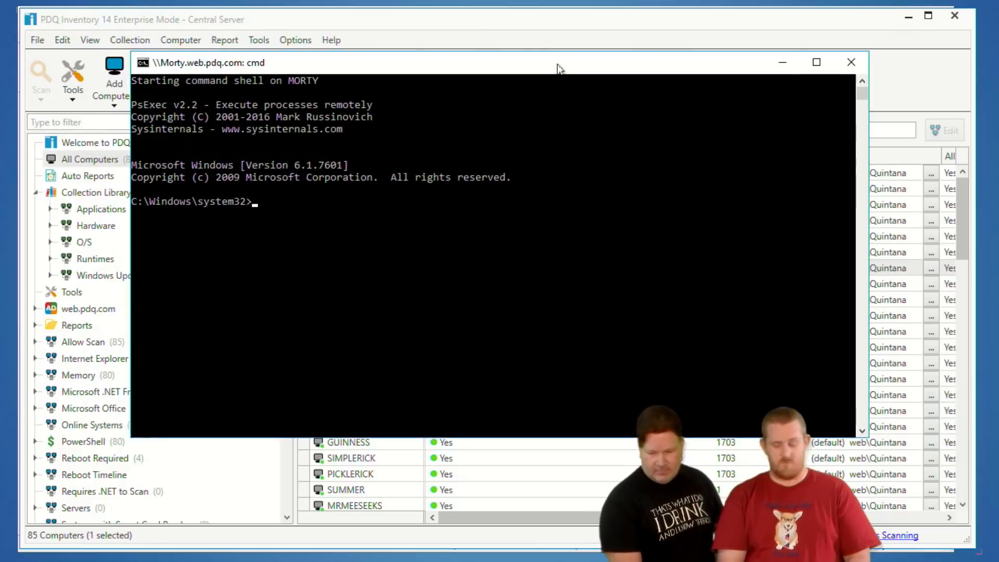
Run hostname in the remote shell on MORTY, and exit that shell, answering n to terminating the batch job.
type("hostname")
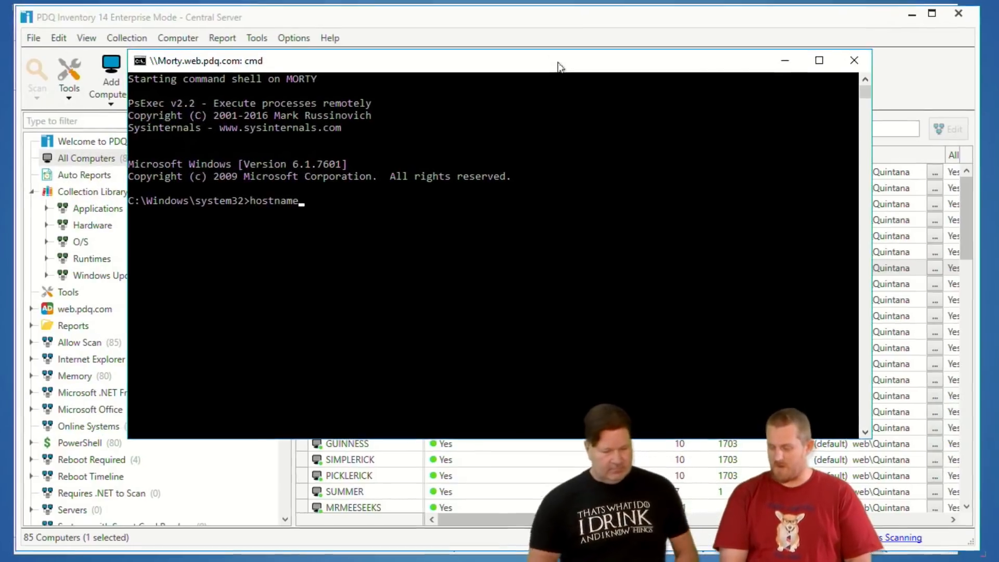
key("Return")
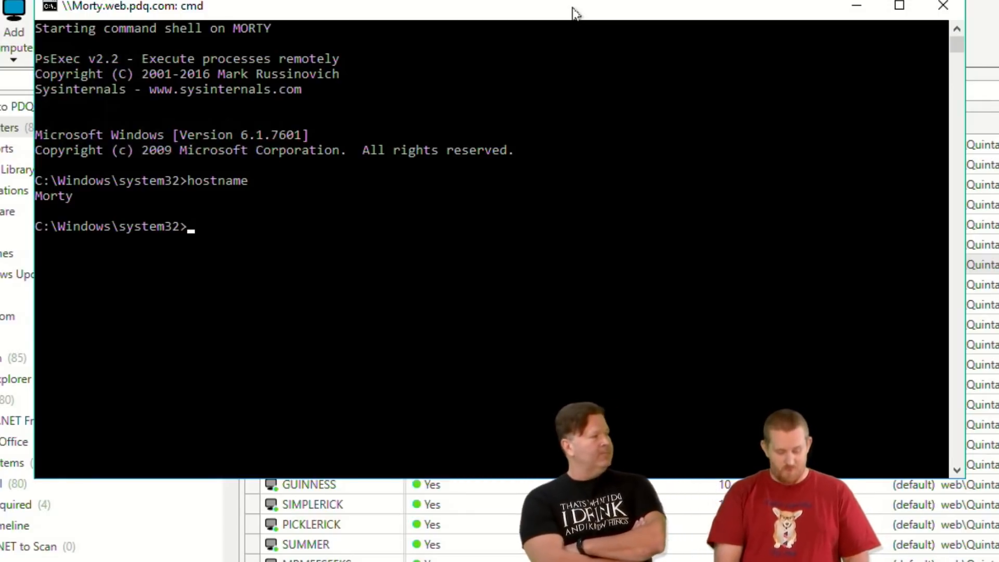
key("ctrl+c")
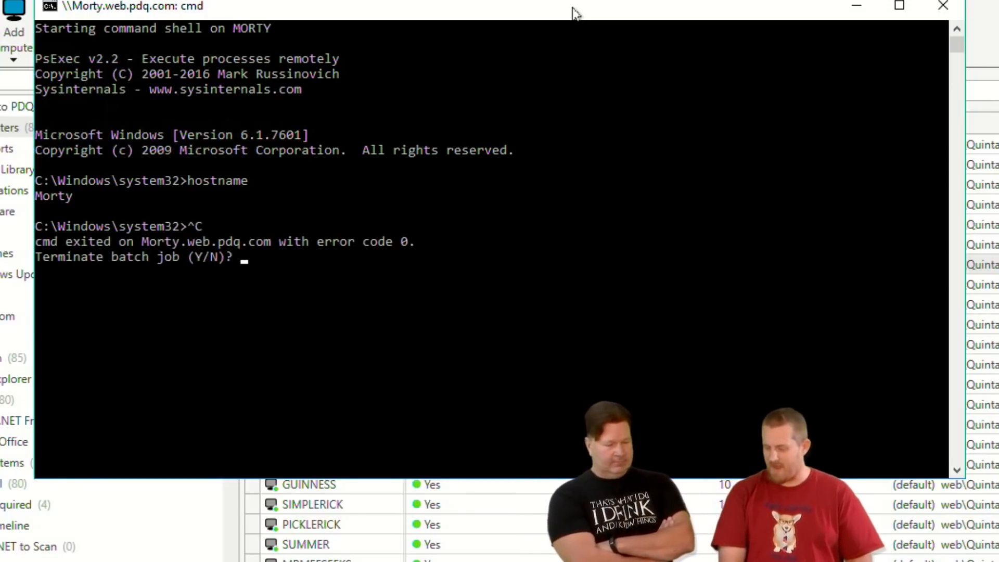
type("n")
key("Return")
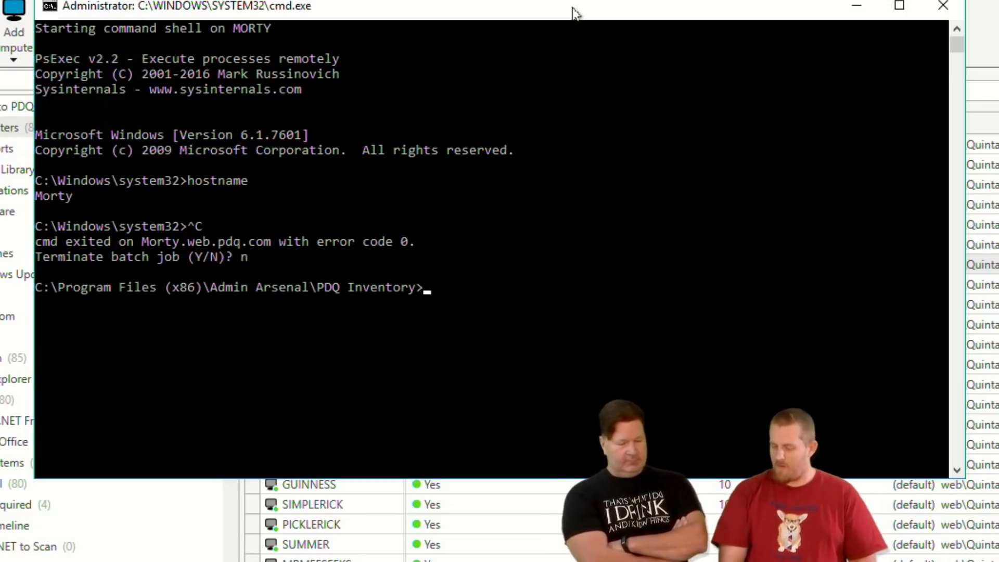
Run hostname in the local command shell to identify the console computer, and close the command window.
type("hostname")
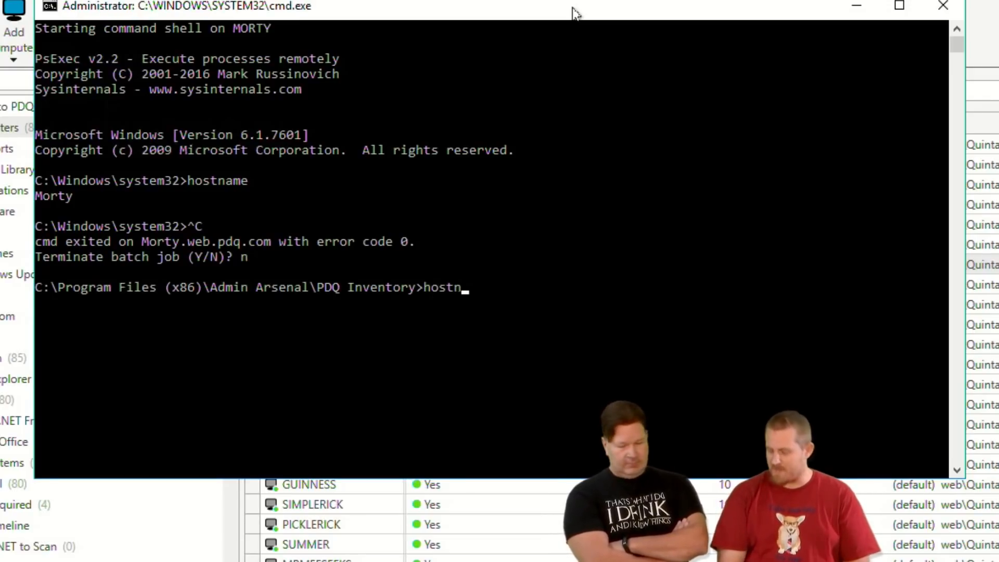
key("Return")
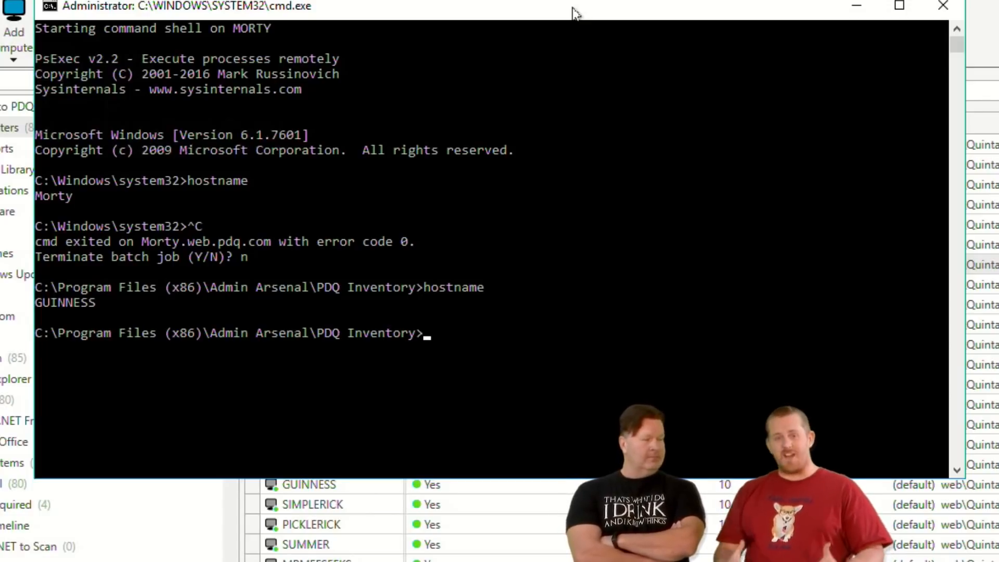
left_click(943, 6)
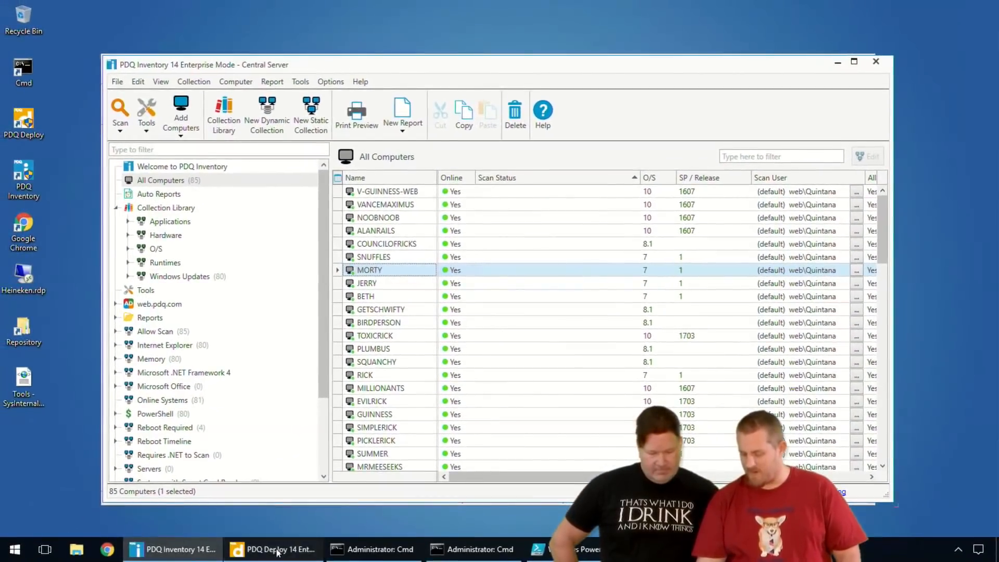
Open a Remote Command for MORTY in PDQ Inventory and set its command type to PowerShell.
left_click(281, 550)
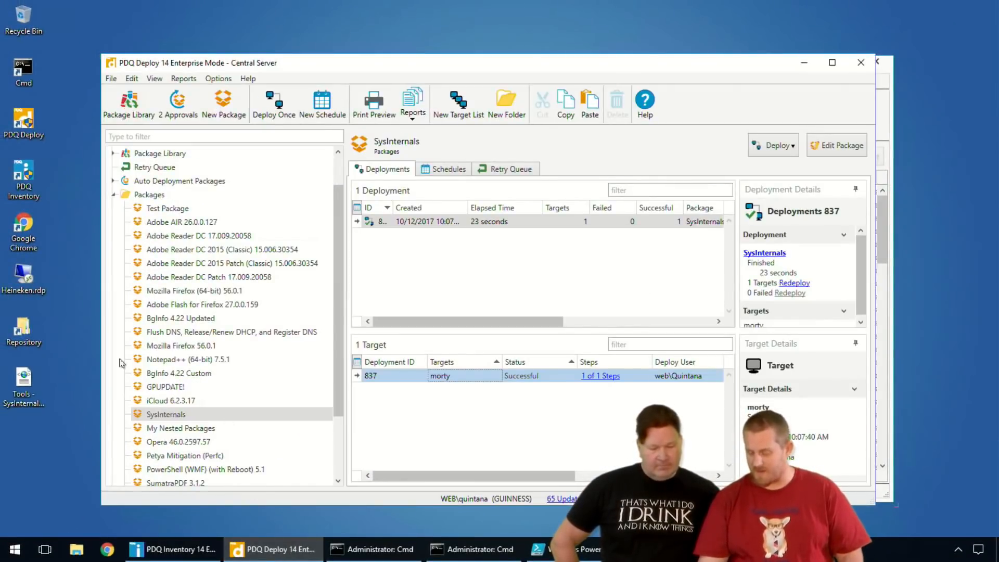
left_click(171, 549)
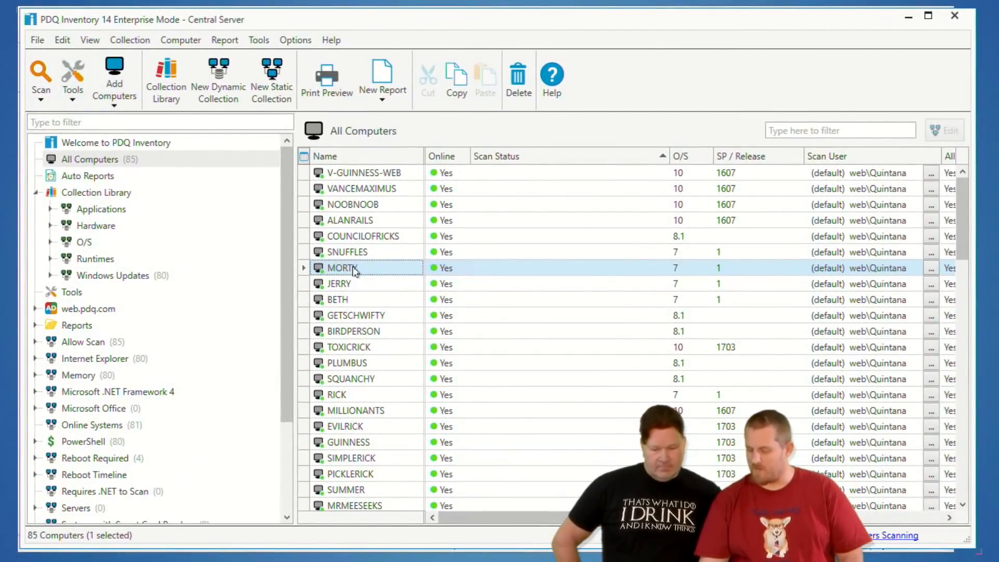
left_click(72, 84)
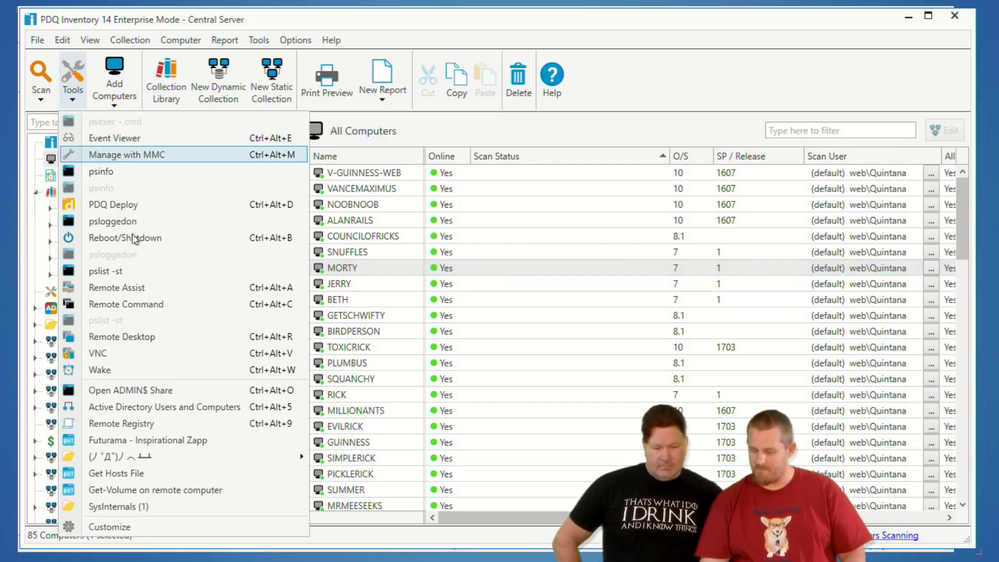
left_click(135, 306)
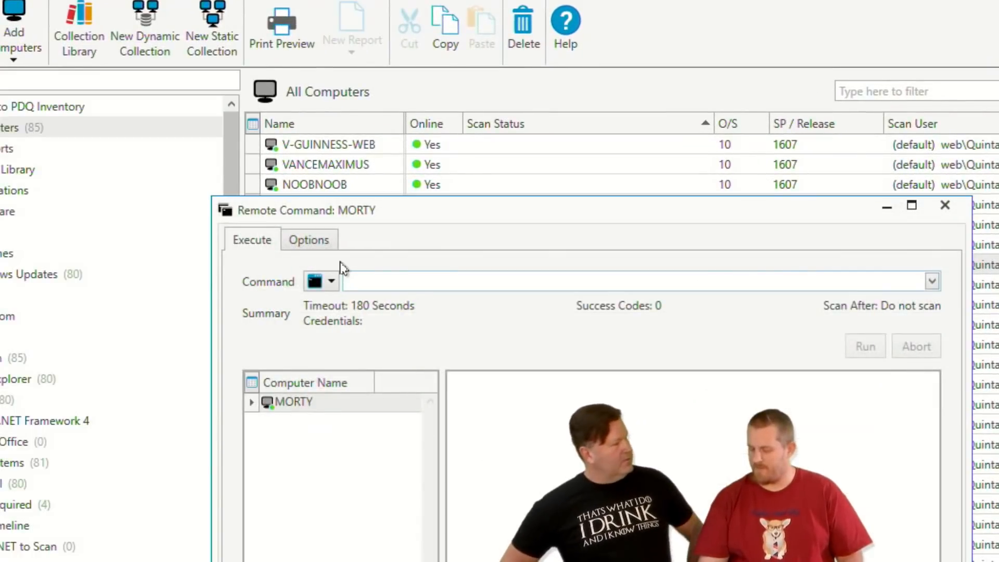
left_click(324, 283)
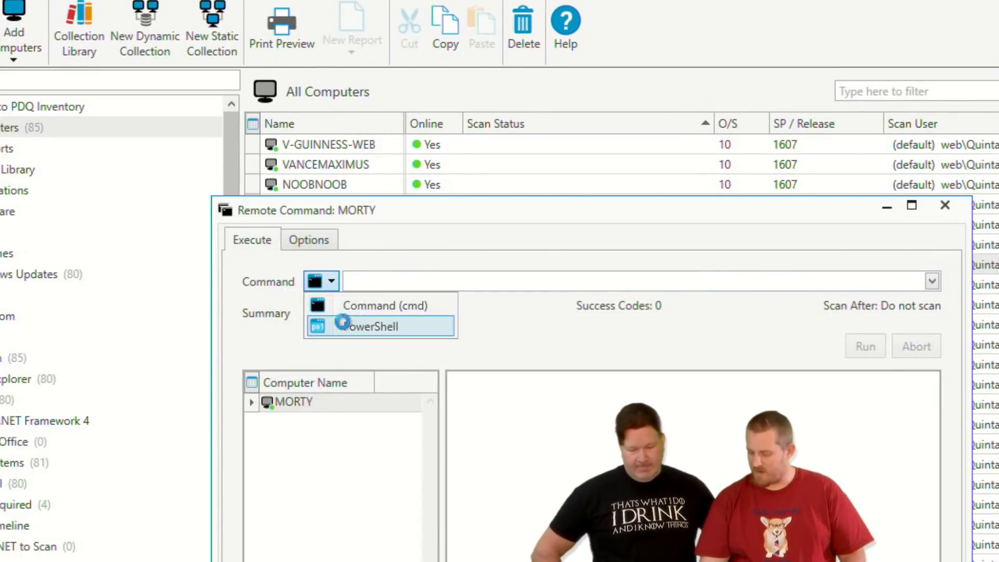
left_click(343, 325)
left_click(384, 283)
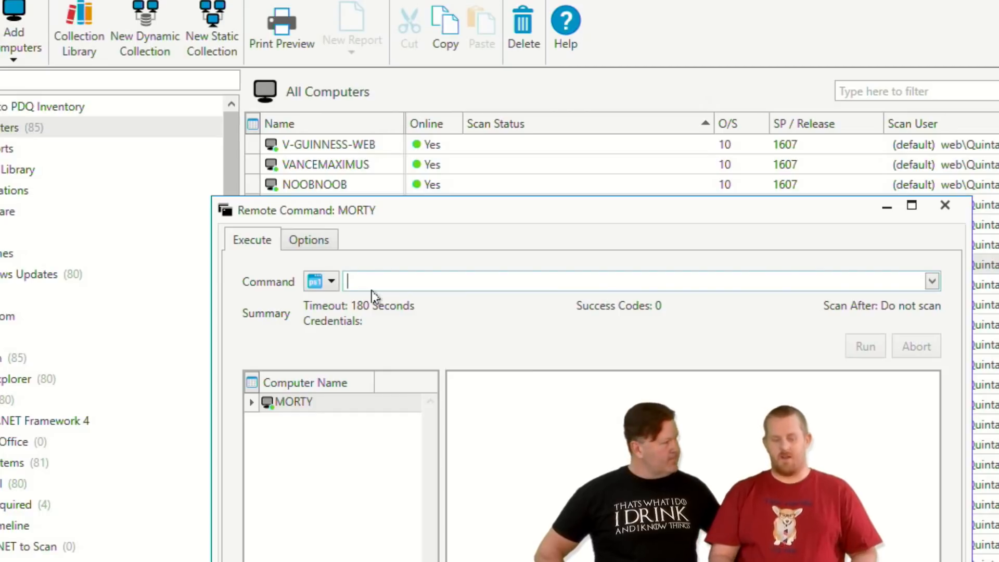
left_click_drag(497, 213, 365, 62)
Run the PowerShell command Get-childitem c:\ on MORTY through the Remote Command window.
type("Di")
key("BackSpace")
key("BackSpace")
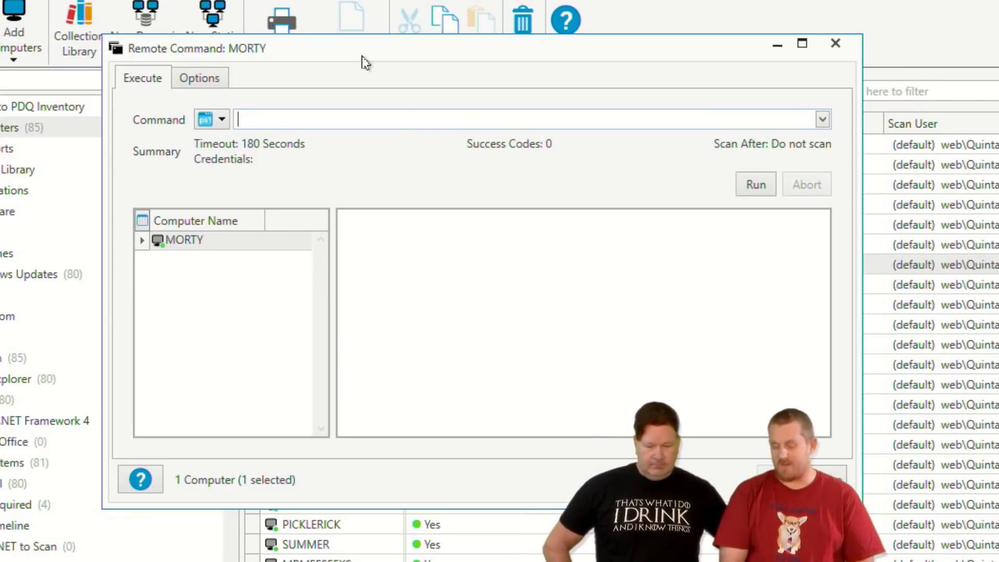
type("get-child")
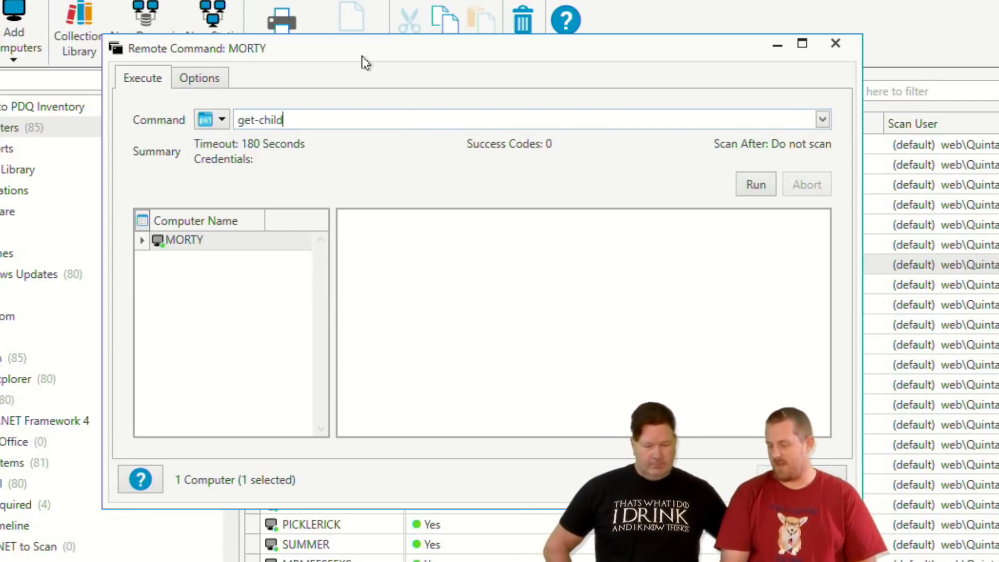
type("item c:\\")
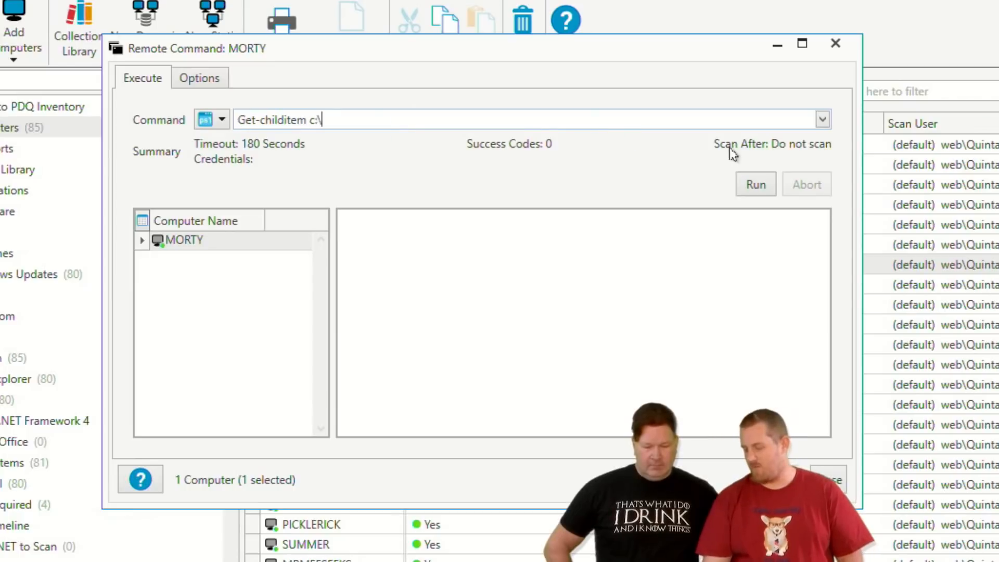
left_click(760, 188)
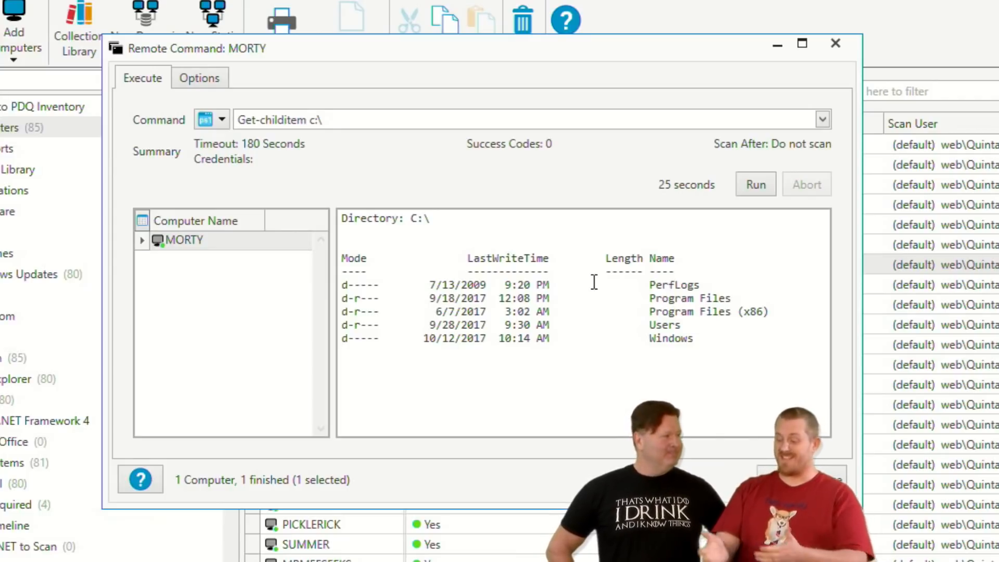
Replace the remote command with Set-Executionpolicy RemoteSigned, and close the Remote Command window without running it.
left_click(358, 118)
key("ctrl+a")
type("Set-Exe")
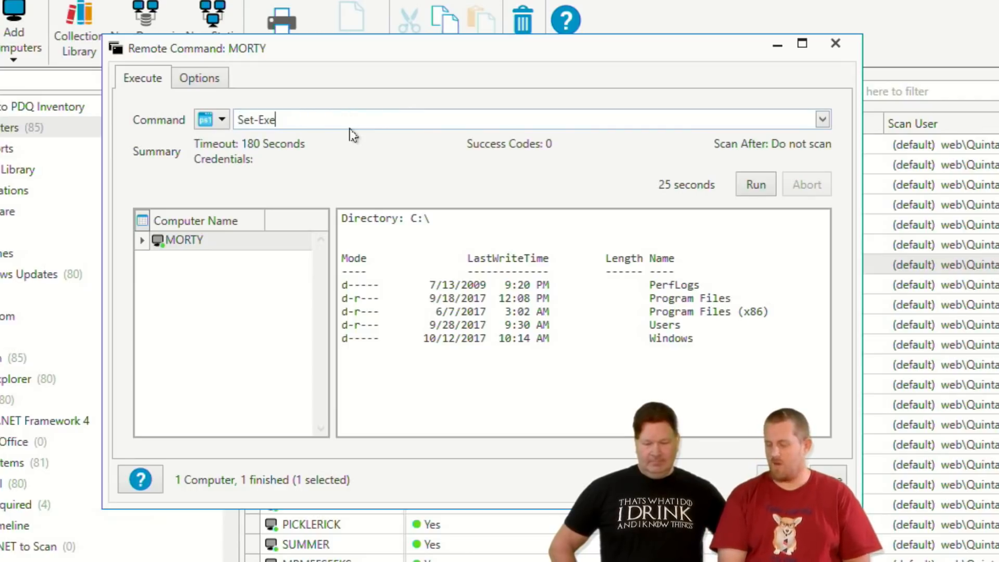
type("cutionpolicy")
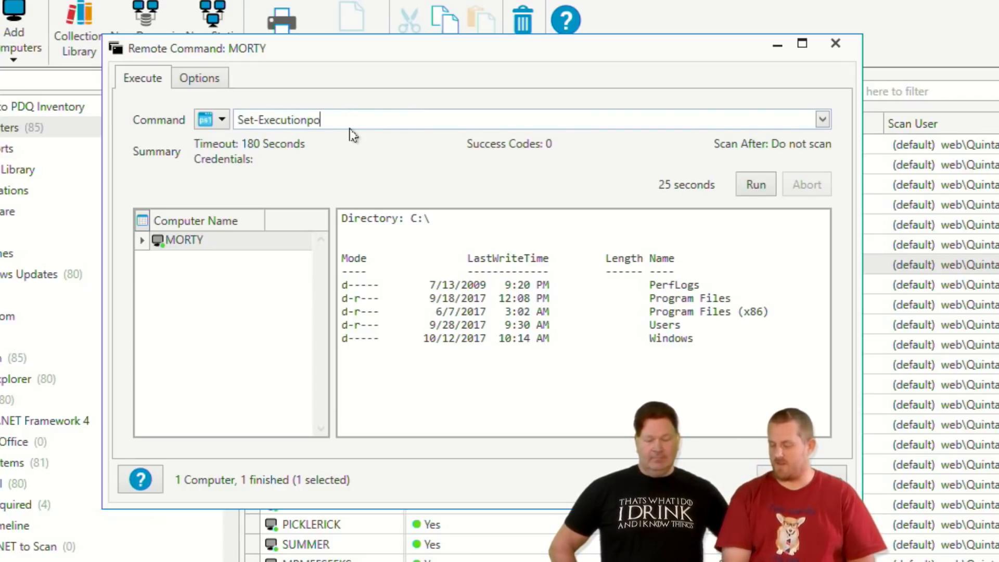
type(" RemoteSigned")
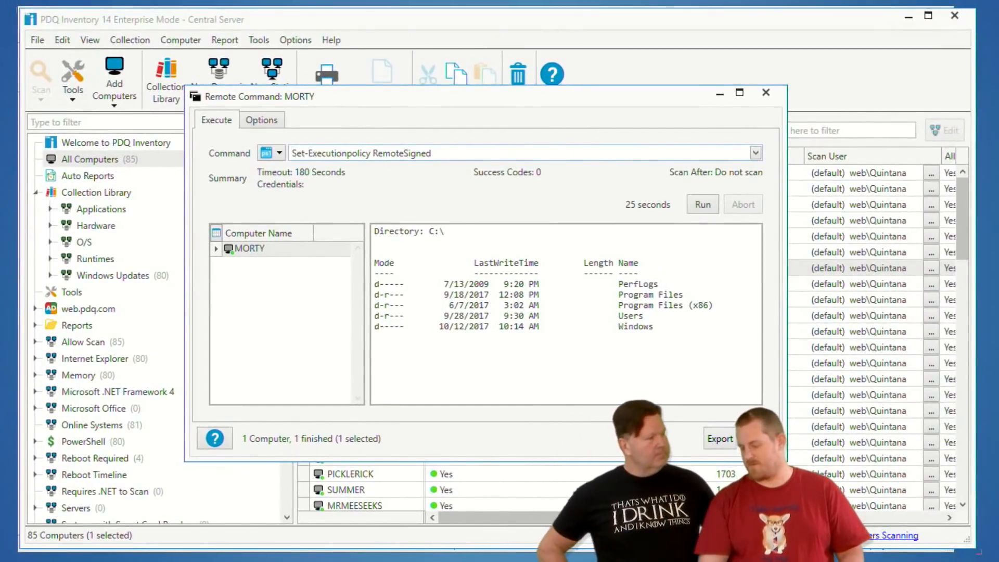
key("Escape")
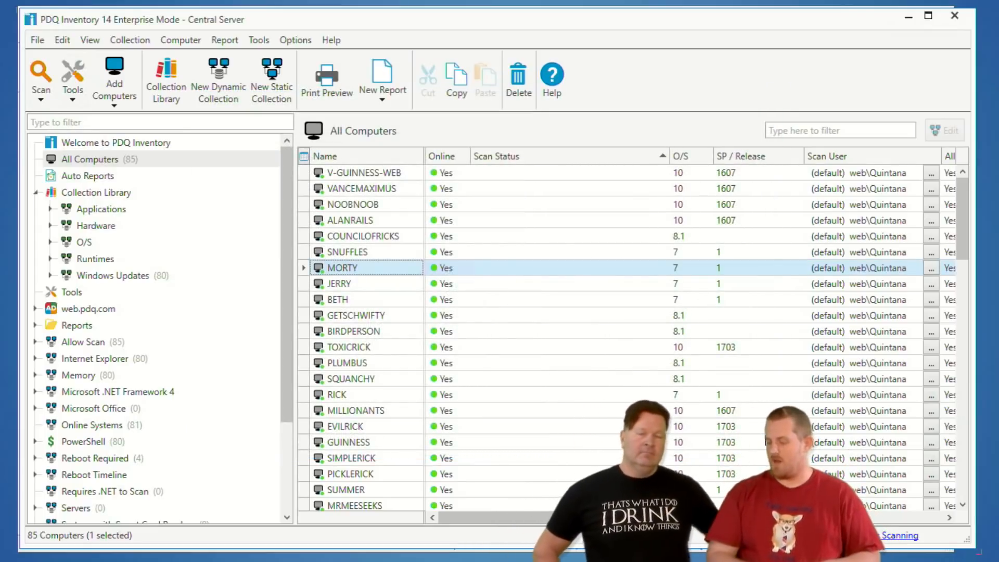
Review the command and shell settings of the psloggedon tool in the SysInternals folder, and close its definition without changes.
left_click(68, 295)
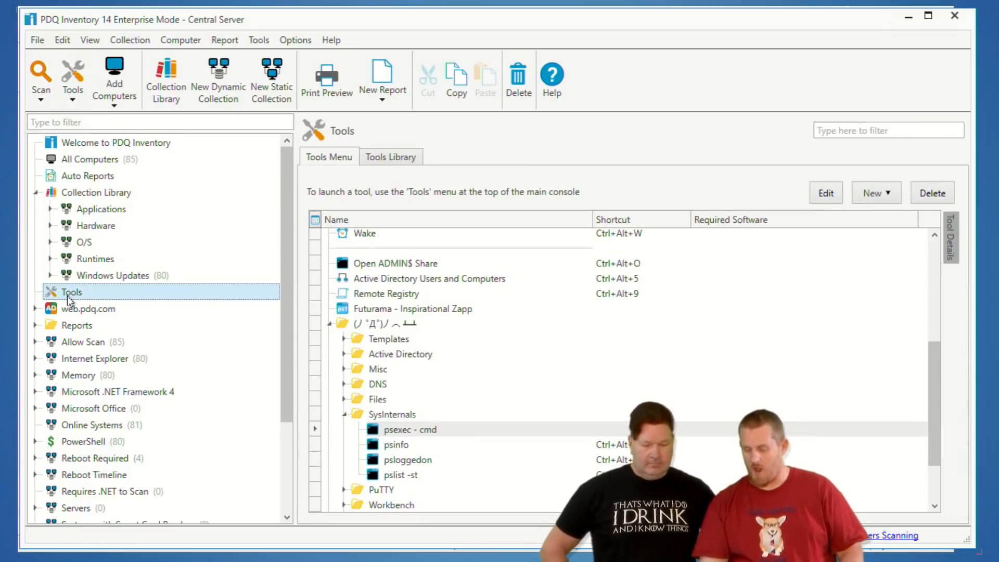
left_click(401, 434)
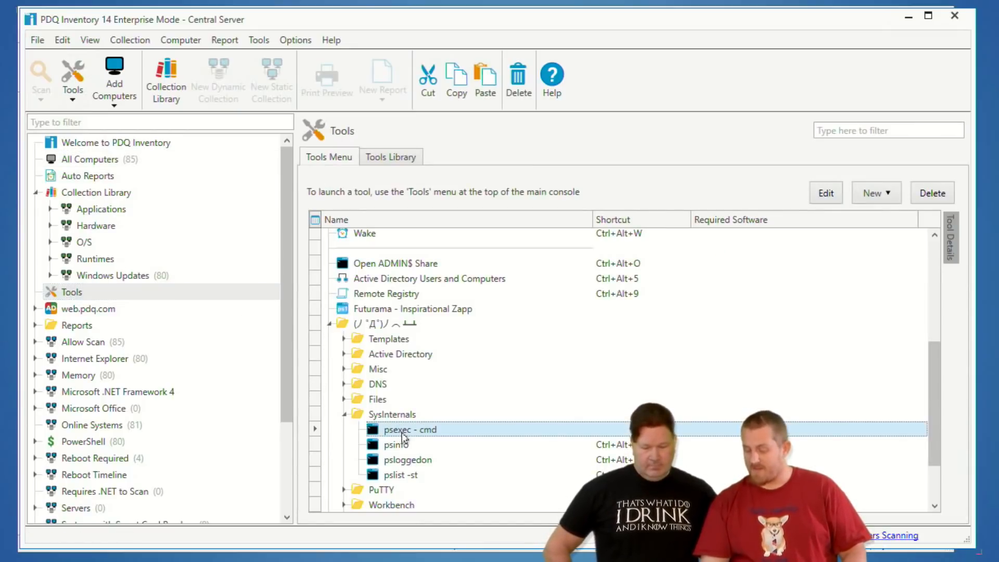
double_click(403, 461)
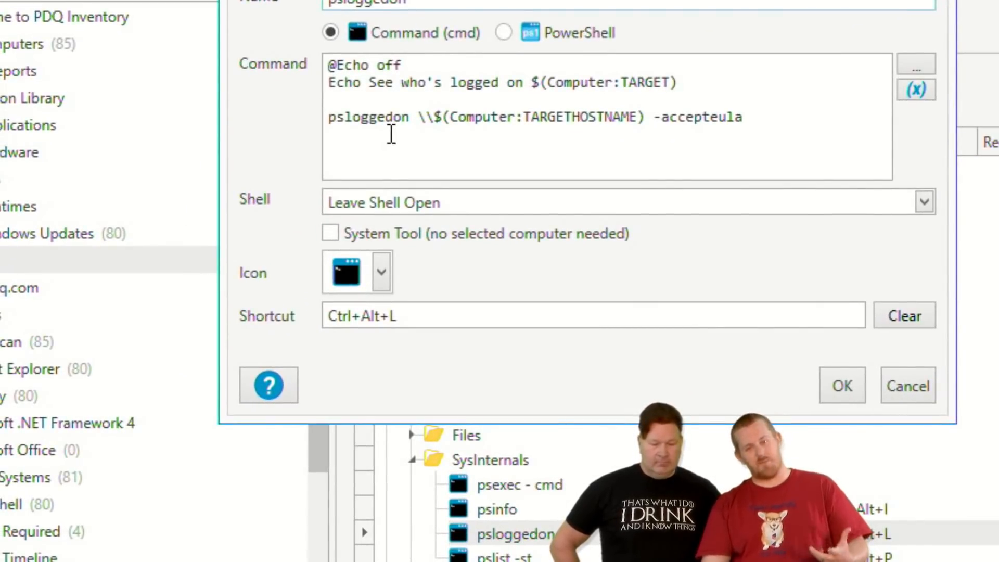
left_click(933, 393)
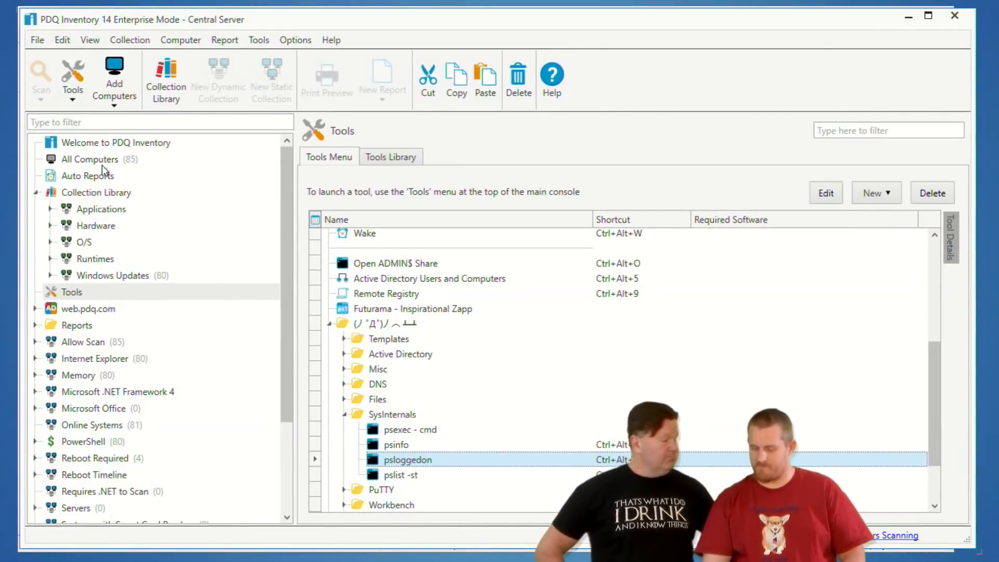
Run the psloggedon tool from the SysInternals folder on MORTY to check who is logged on, and close its command window.
left_click(38, 73)
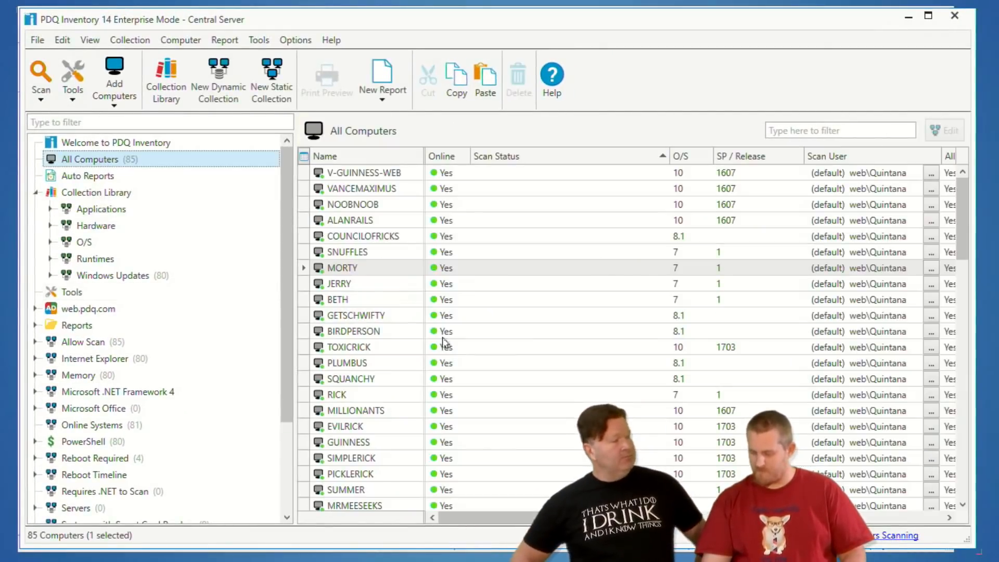
left_click(358, 274)
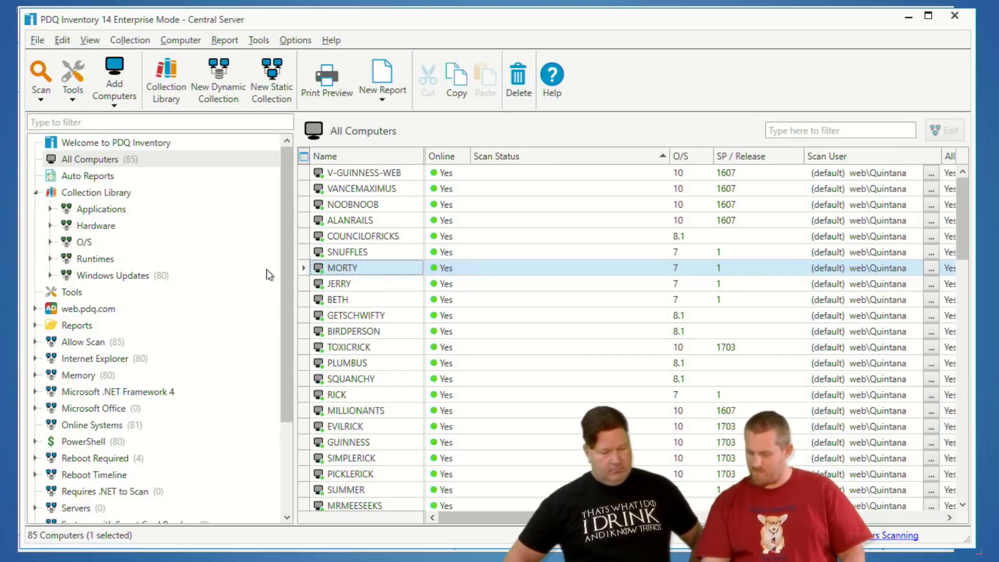
right_click(364, 314)
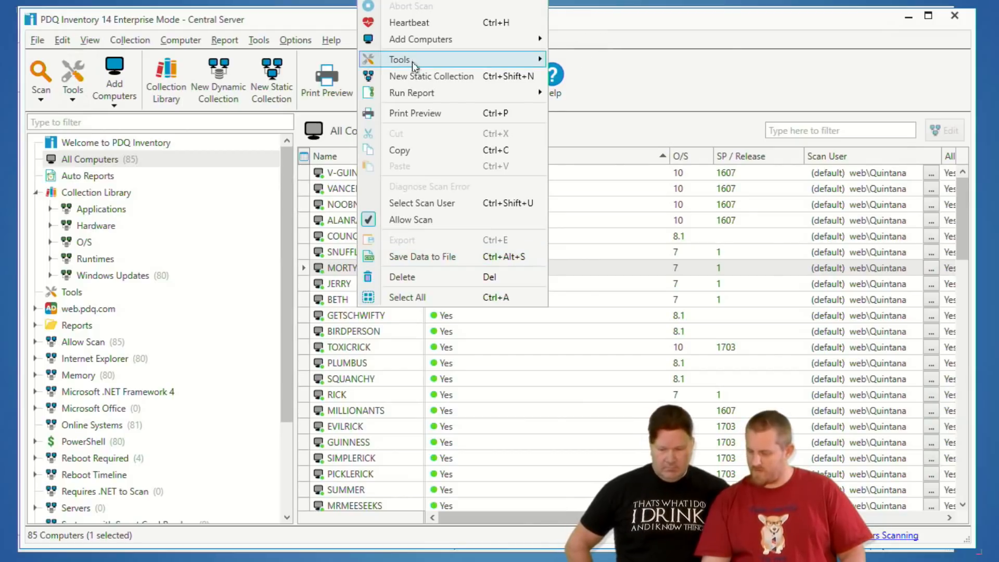
mouse_move(412, 61)
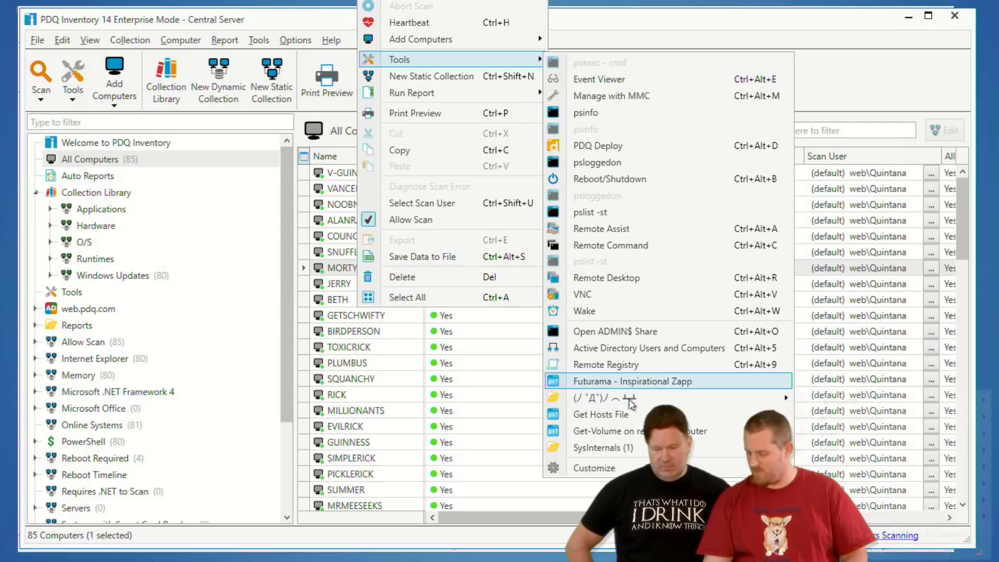
mouse_move(629, 396)
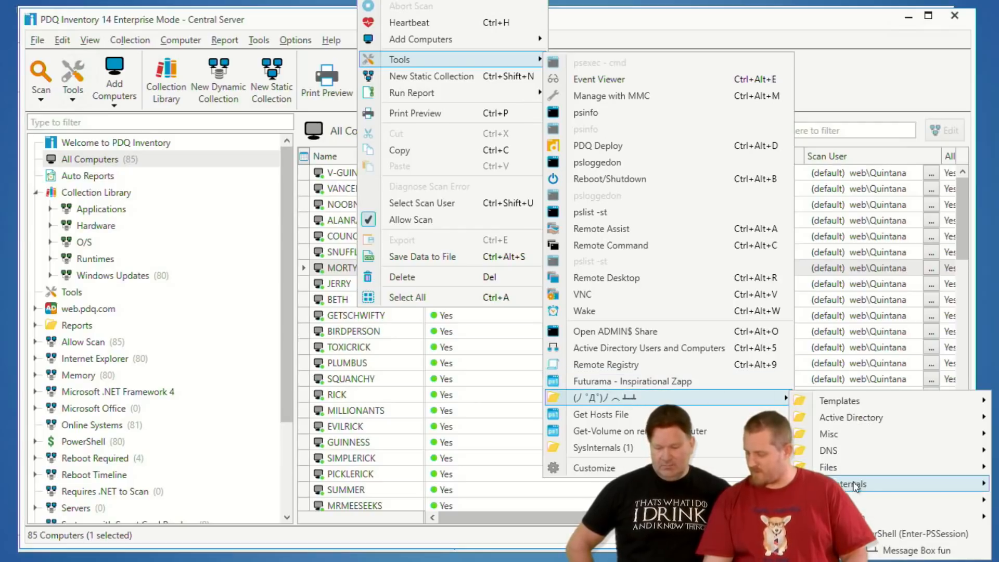
left_click(724, 513)
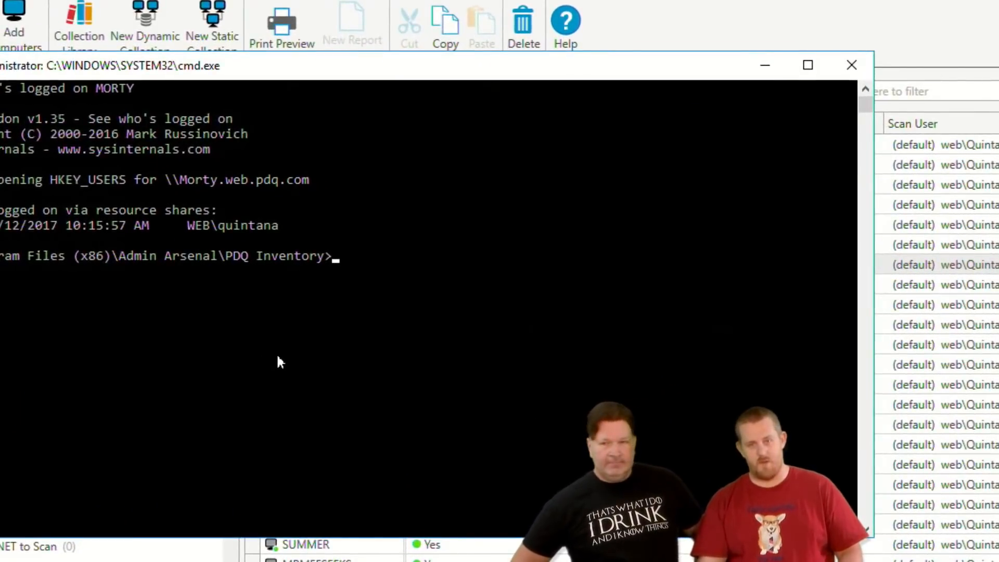
left_click(857, 65)
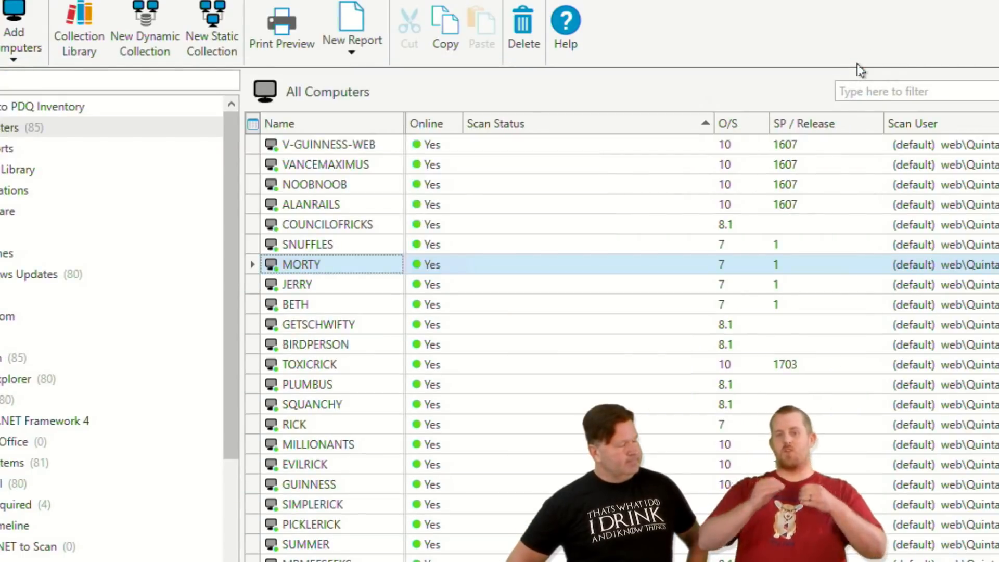
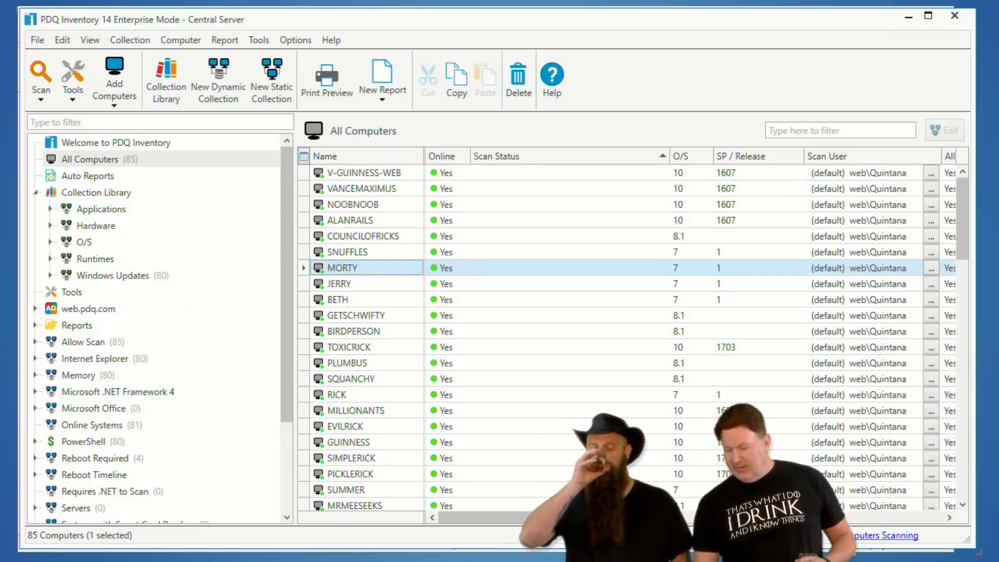
Switch to PDQ Deploy and view the BgInfo entry in the Package Library.
left_click(126, 560)
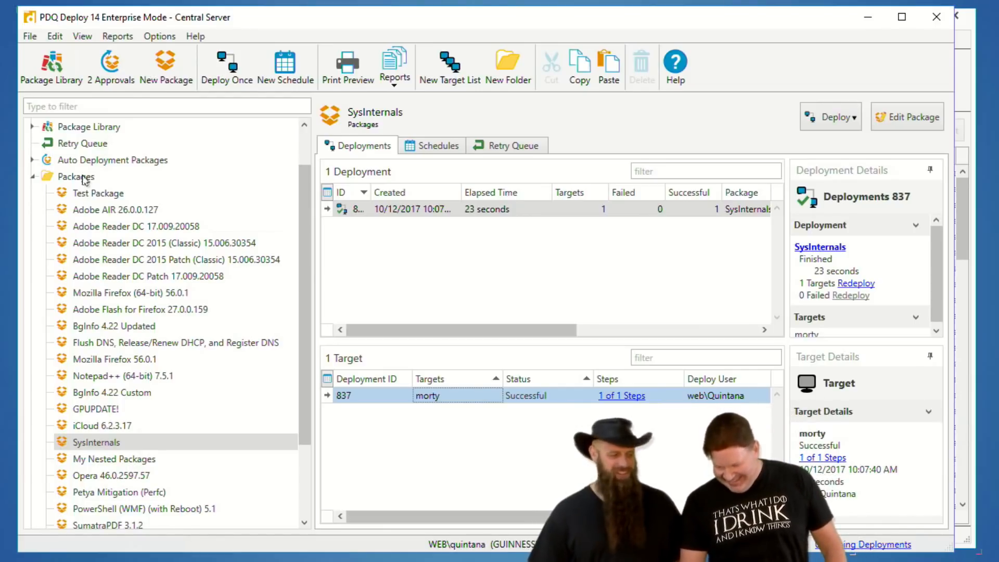
scroll(96, 178, "up", 1)
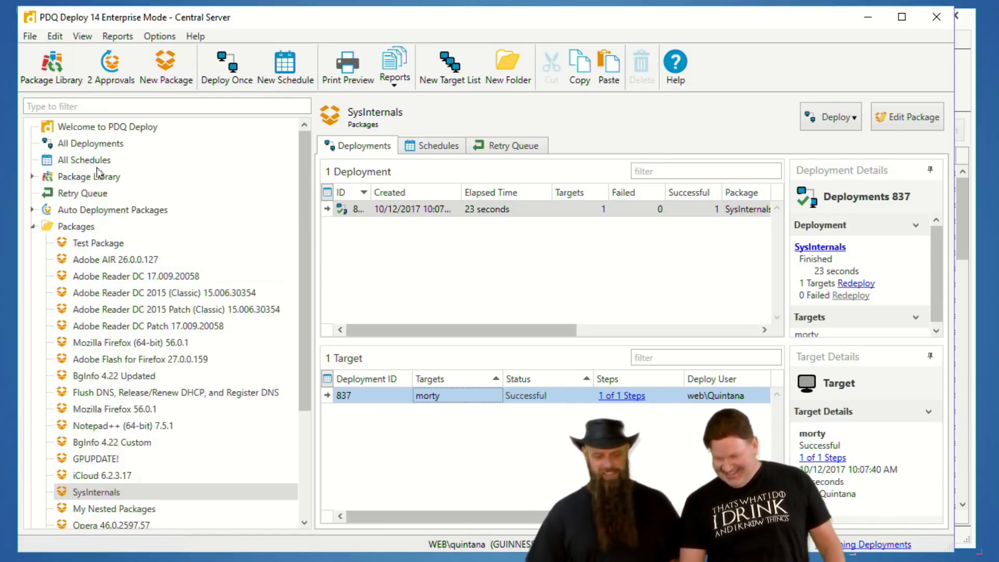
left_click(95, 178)
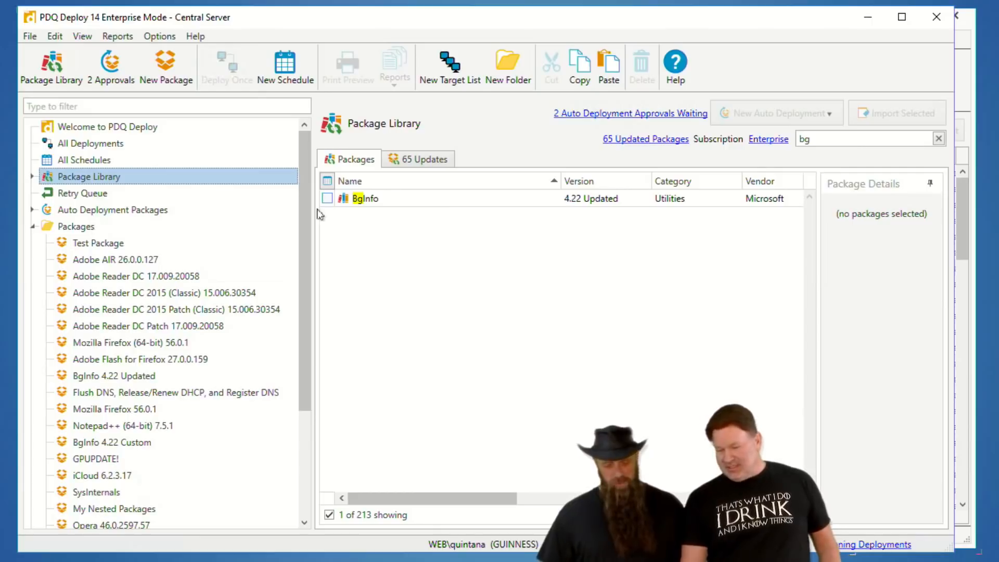
Review the command, options and conditions of the Run BgInfo step in the BgInfo 4.22 Updated package, and close the package without changes.
left_click(147, 381)
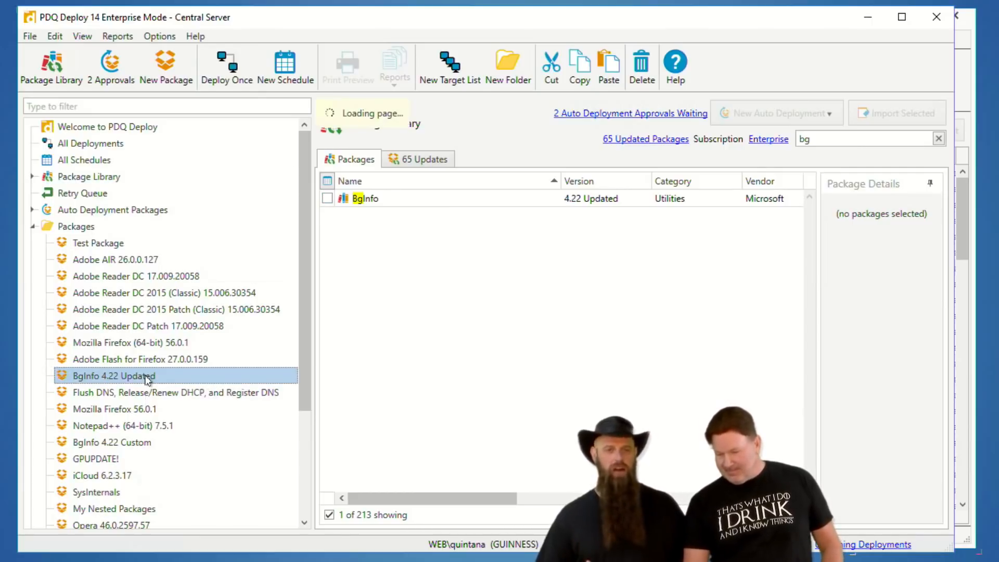
double_click(147, 380)
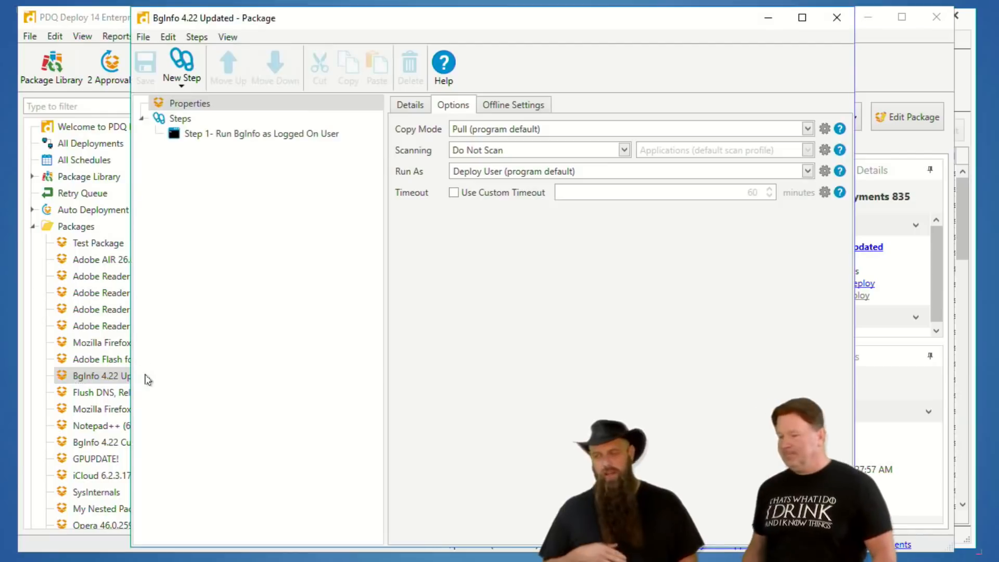
left_click(263, 136)
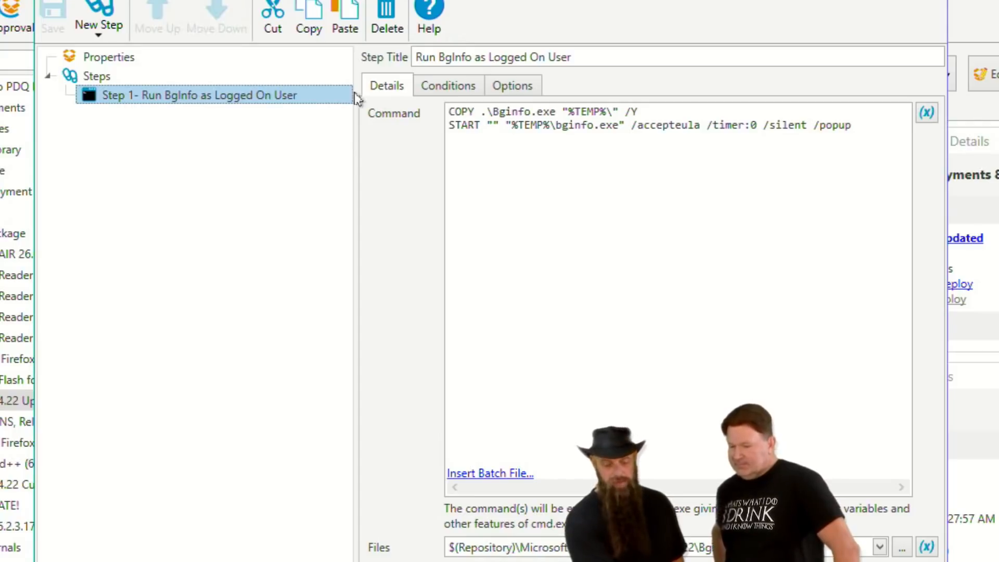
left_click(529, 85)
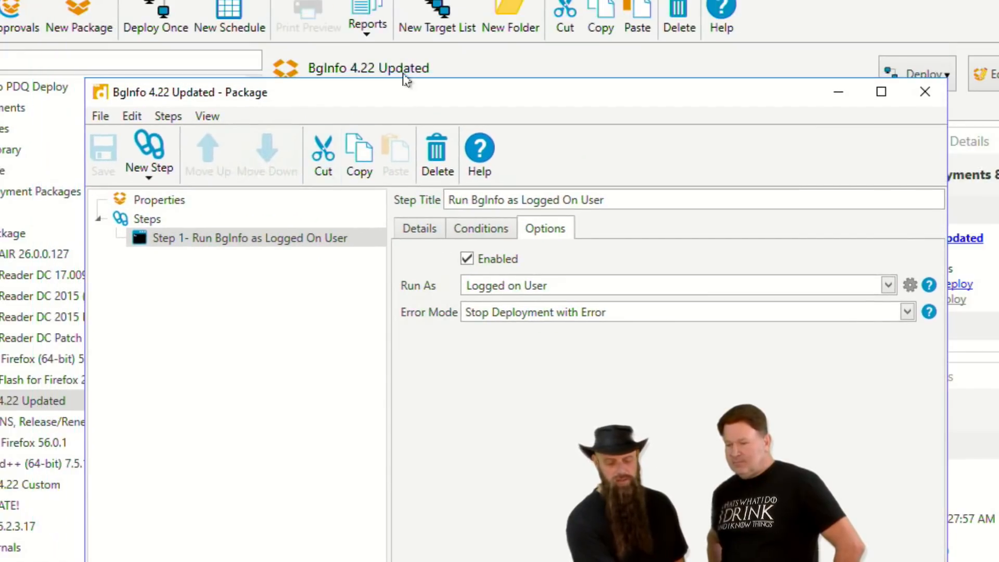
left_click_drag(389, 99, 341, 25)
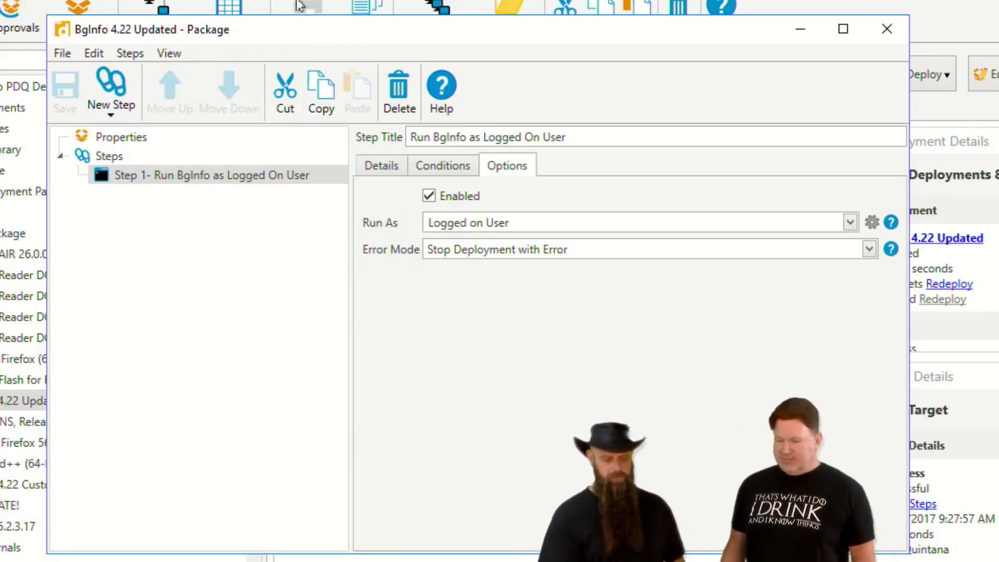
left_click(457, 168)
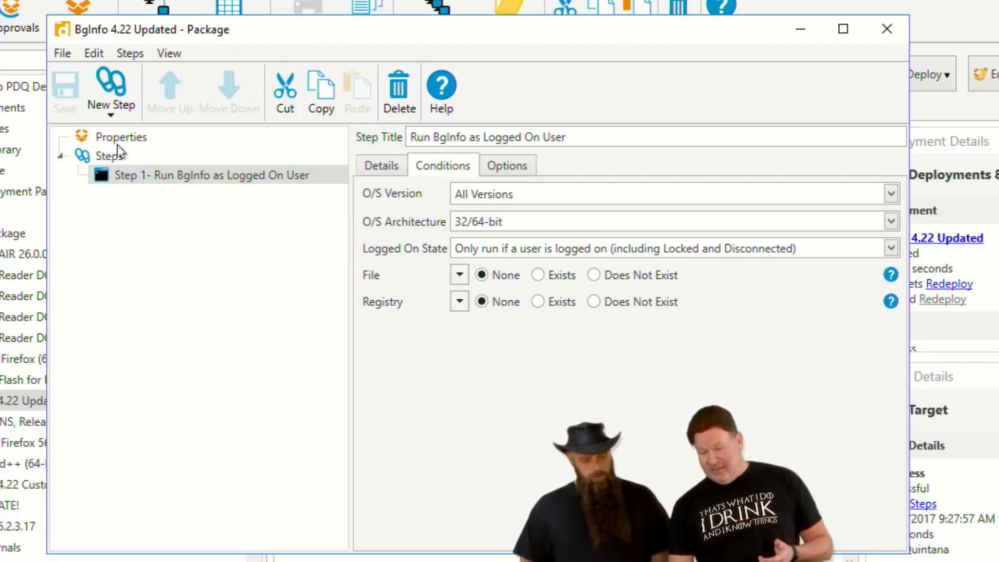
left_click(886, 28)
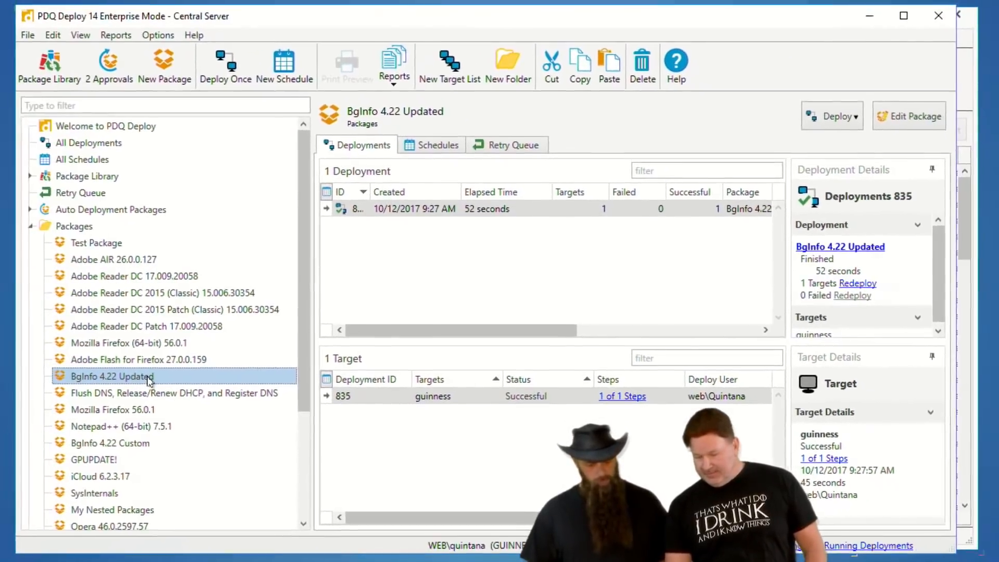
Deploy the BgInfo 4.22 Updated package once to the target guinness.
right_click(150, 379)
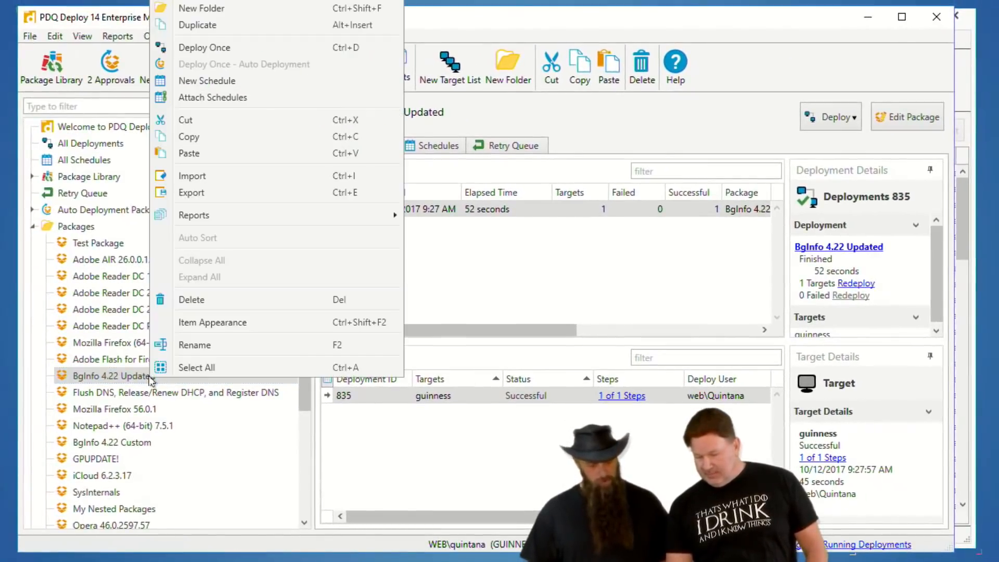
left_click(208, 48)
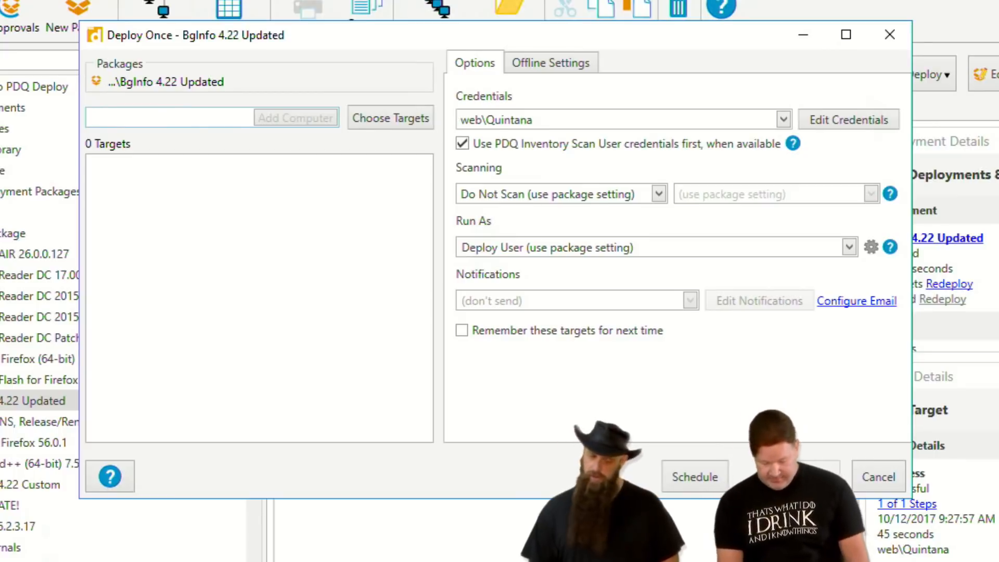
type("guinness")
key("Return")
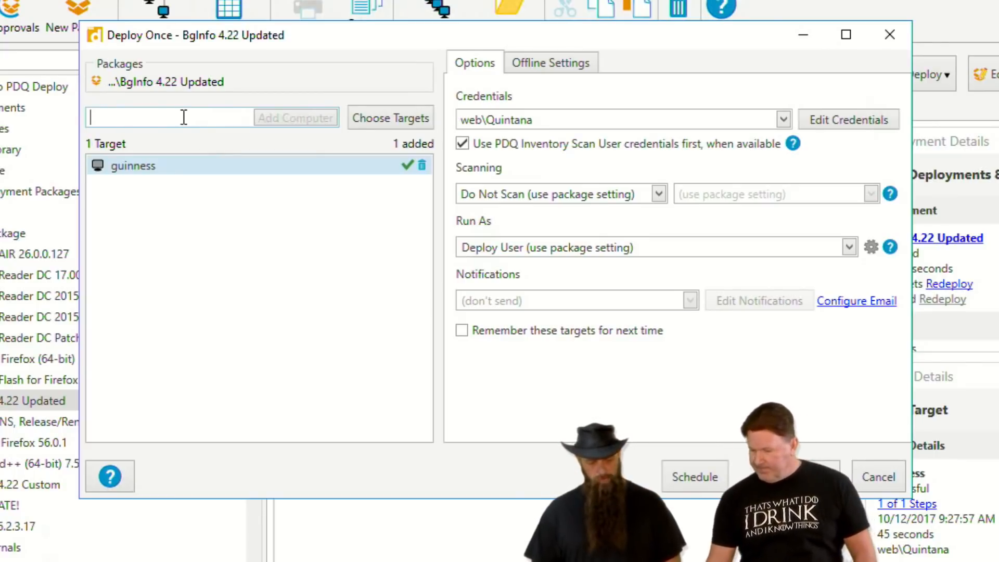
left_click(800, 477)
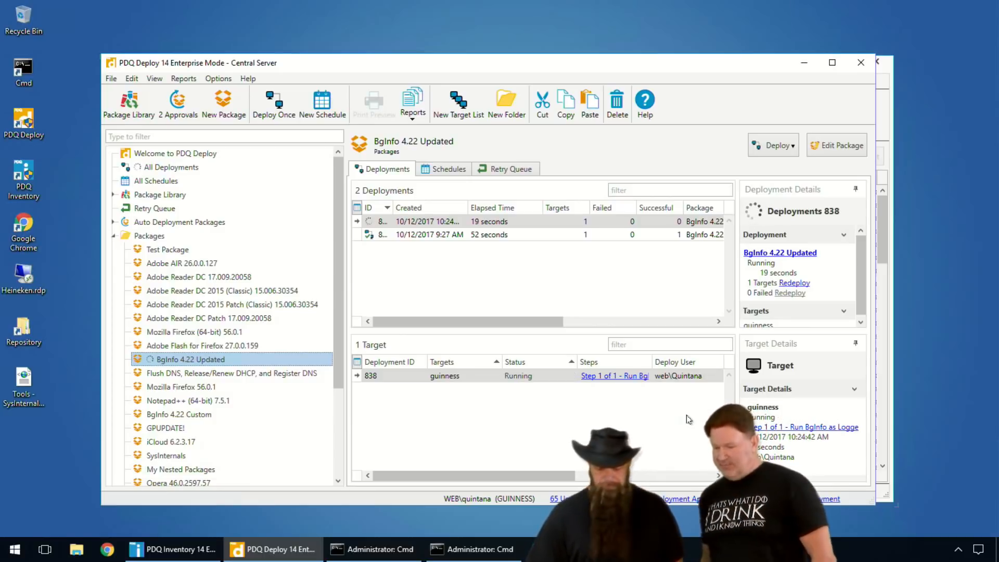
Inspect the command and the included files of the Run BgInfo step in the BgInfo 4.22 Custom package.
double_click(177, 414)
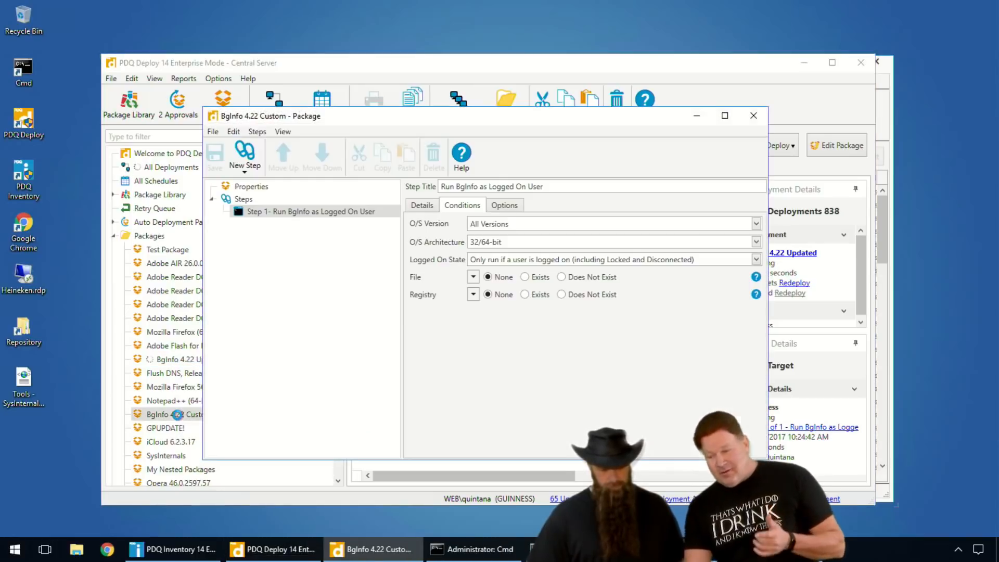
left_click(422, 205)
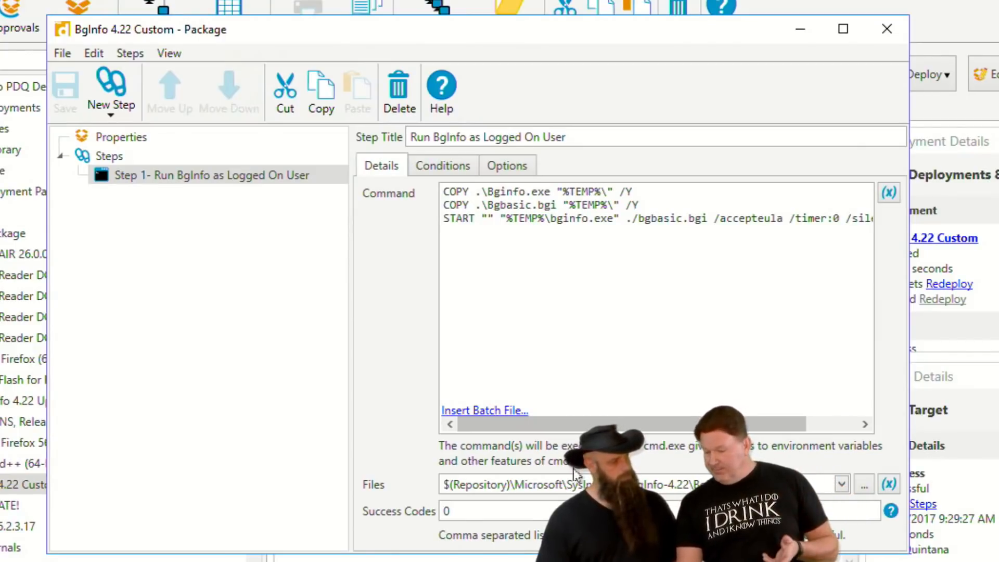
left_click(842, 483)
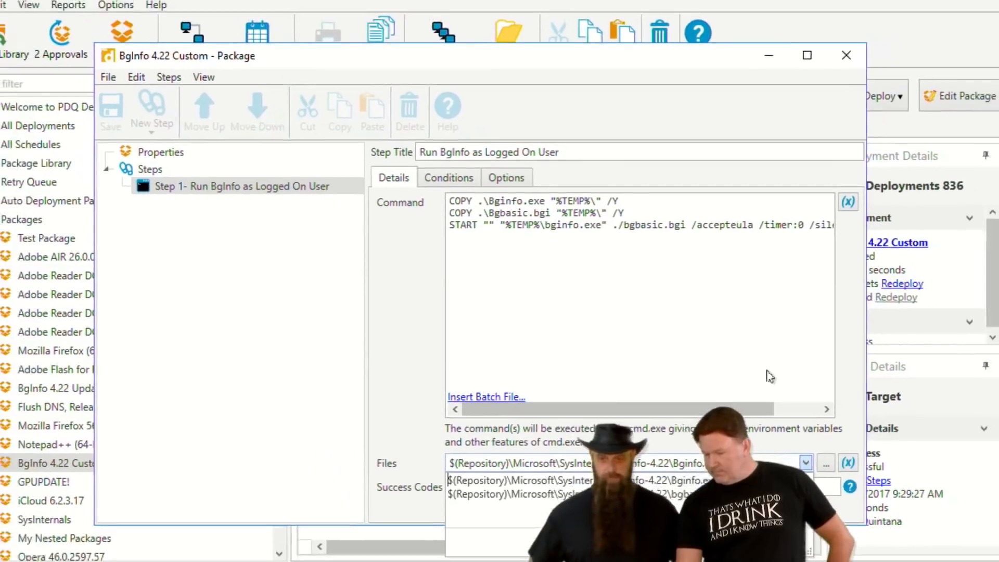
left_click(637, 511)
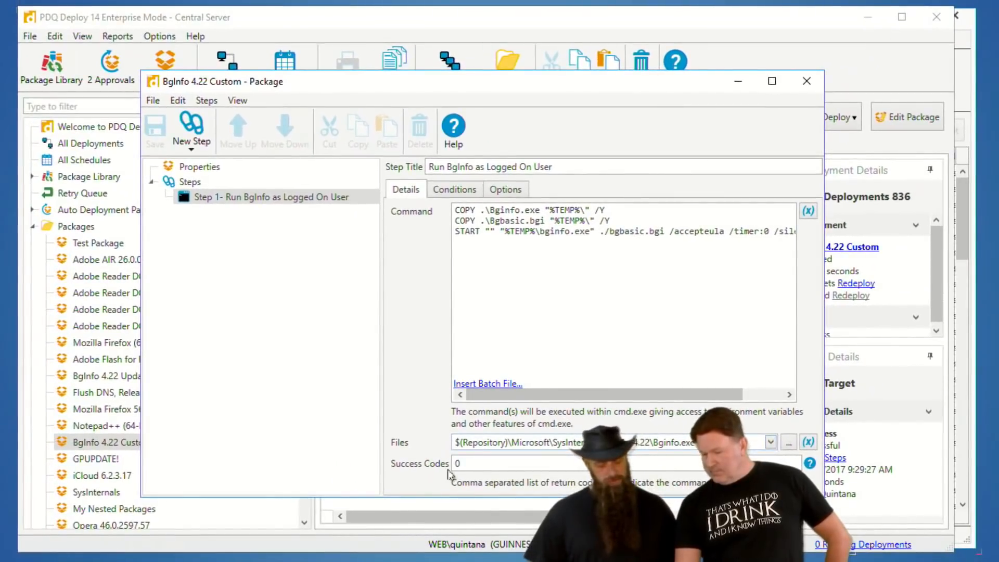
left_click(772, 443)
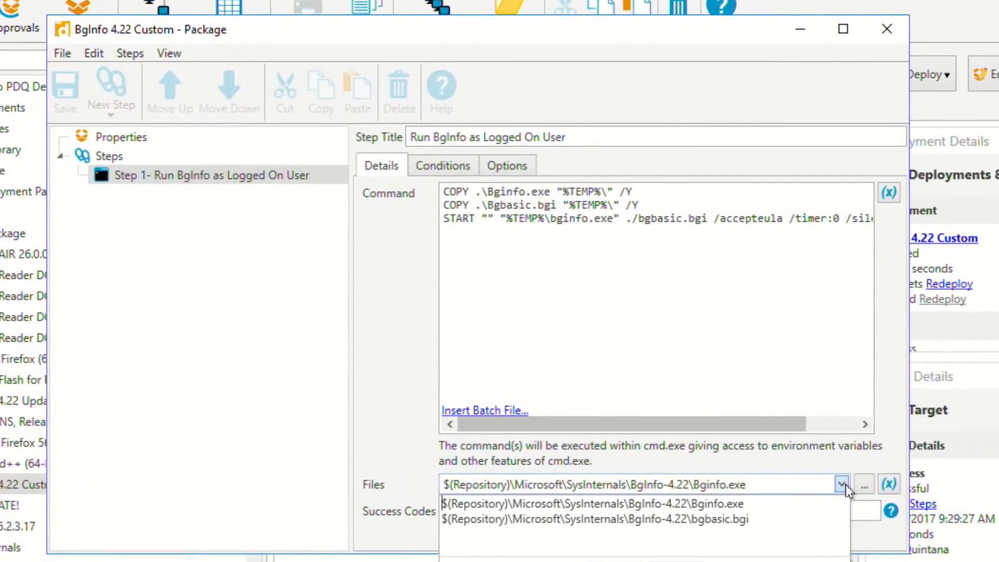
left_click(876, 38)
Bring up the BGInfo popup to examine the deployed system information, and close it along with the BgInfo 4.22 Custom package window.
left_click(853, 559)
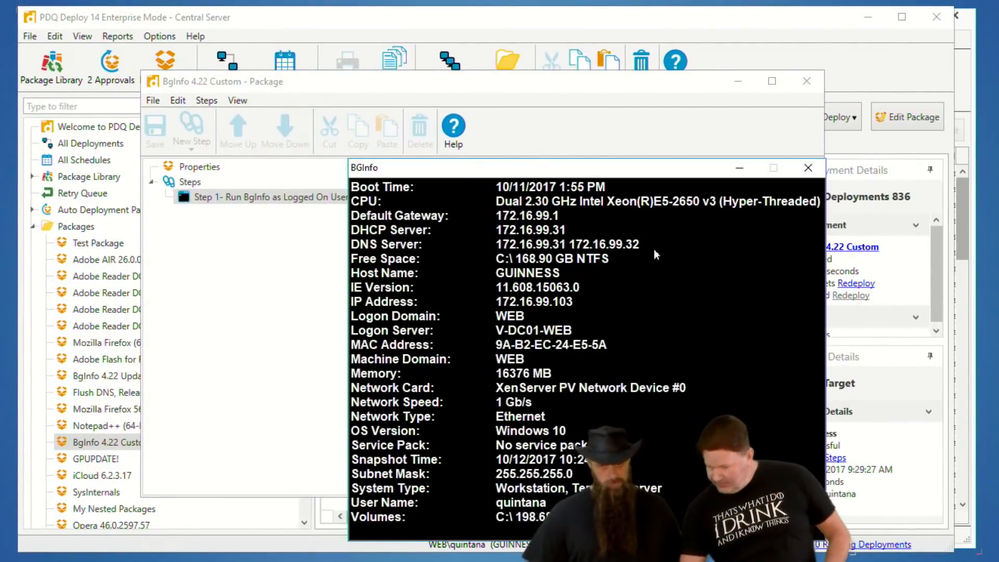
left_click_drag(479, 172, 338, 58)
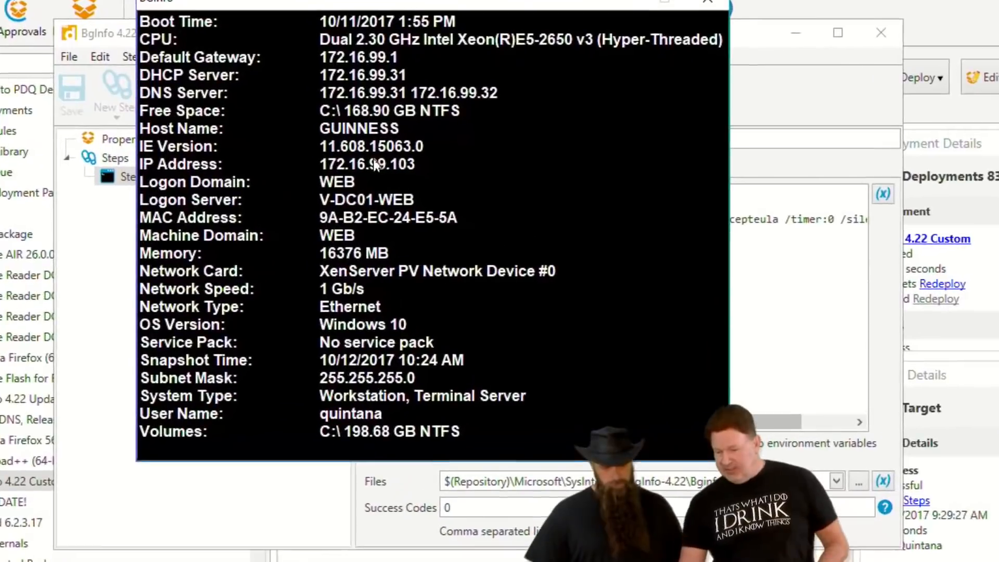
left_click(707, 2)
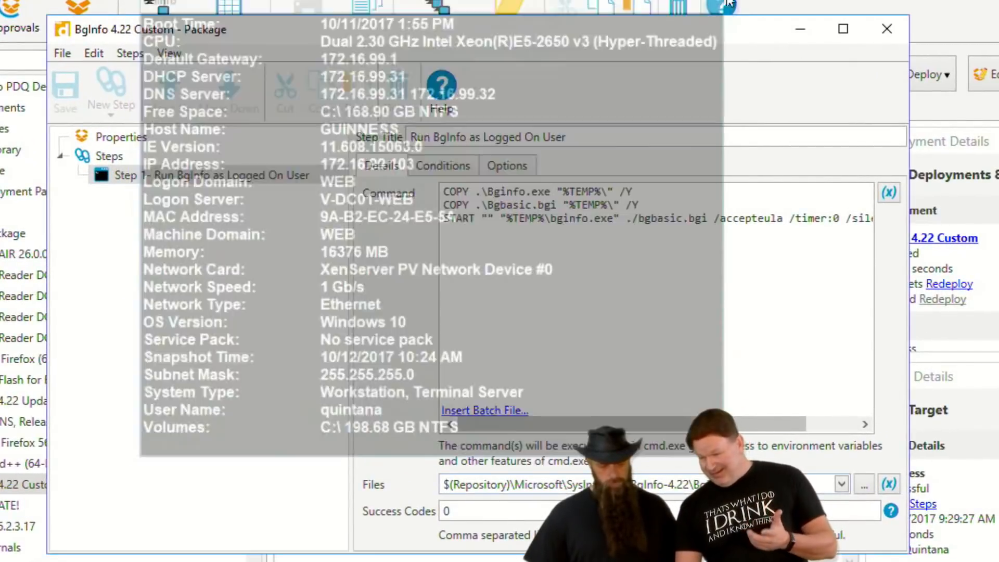
left_click(884, 33)
Deploy the BgInfo 4.22 Custom package once to the target guinness, and dismiss the resulting BGInfo popup.
right_click(1, 486)
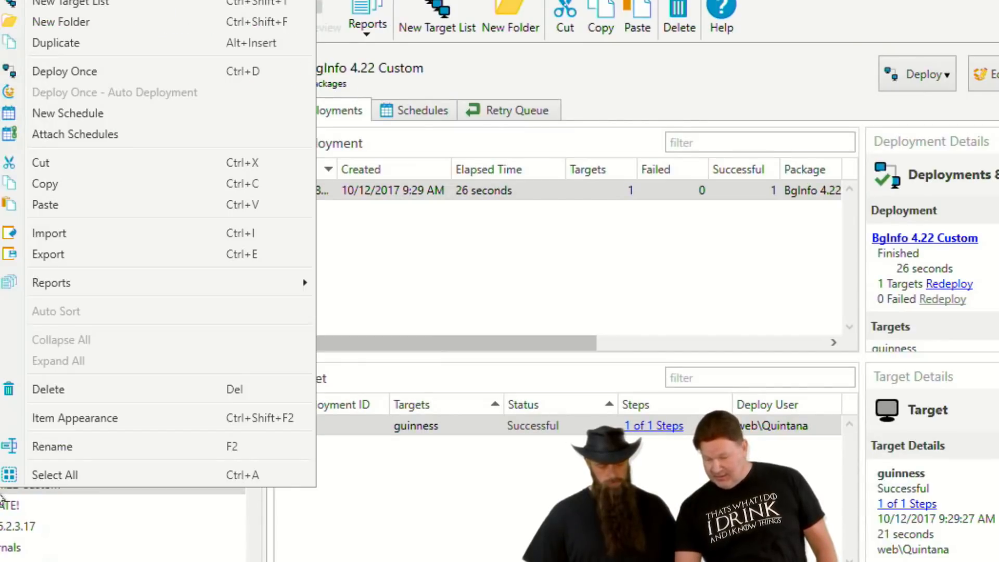
left_click(70, 75)
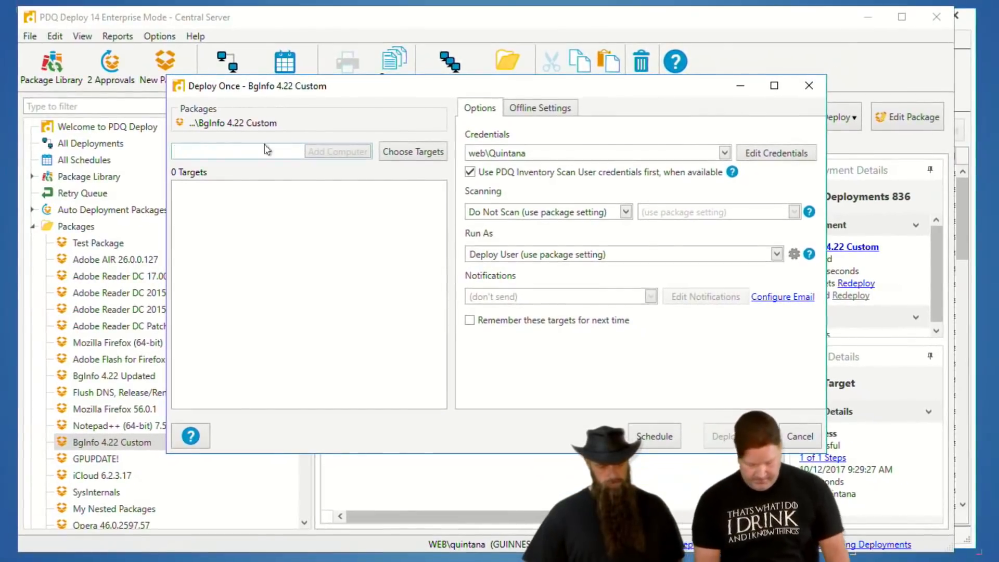
type("guinness")
key("Return")
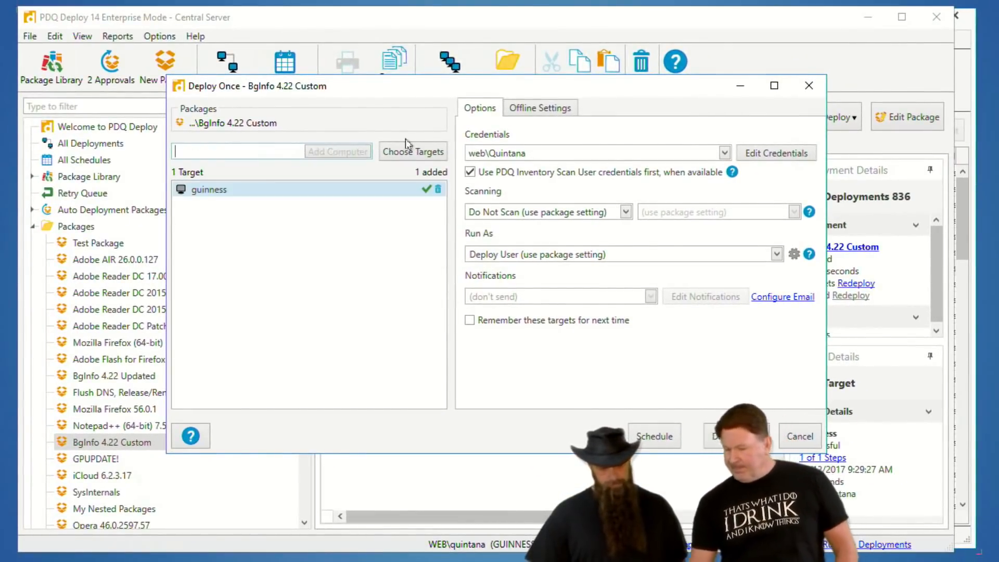
left_click(731, 436)
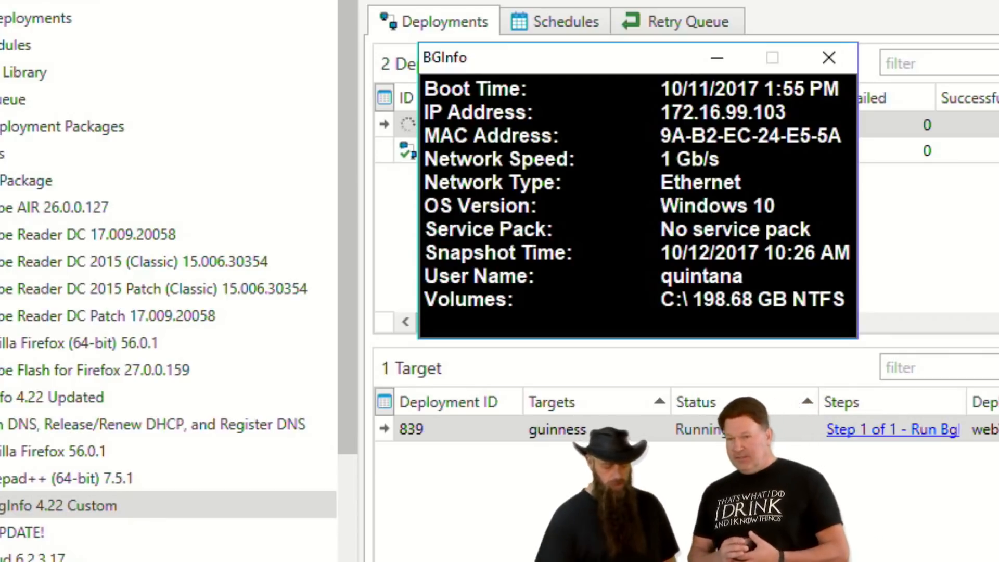
left_click(829, 55)
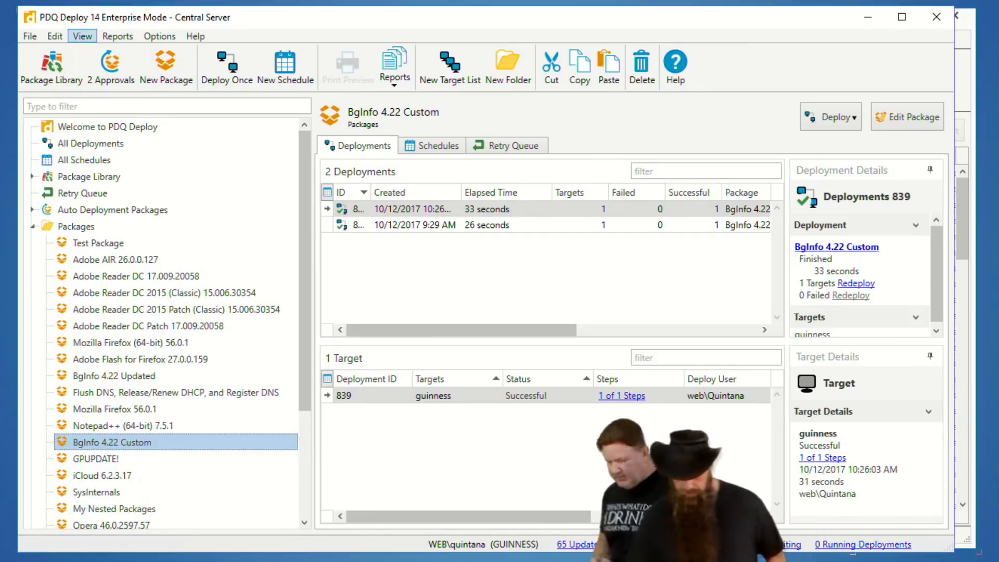
Switch to the command prompt at the SysinternalsSuite folder, run bginfo to view its default configuration, and cancel the configuration window.
key("alt+Tab")
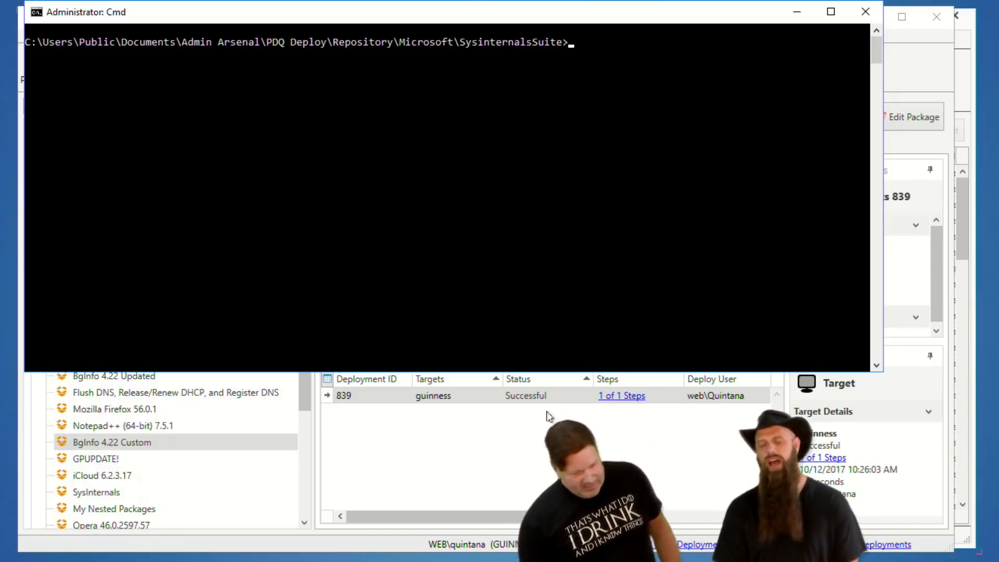
left_click_drag(473, 12, 532, 46)
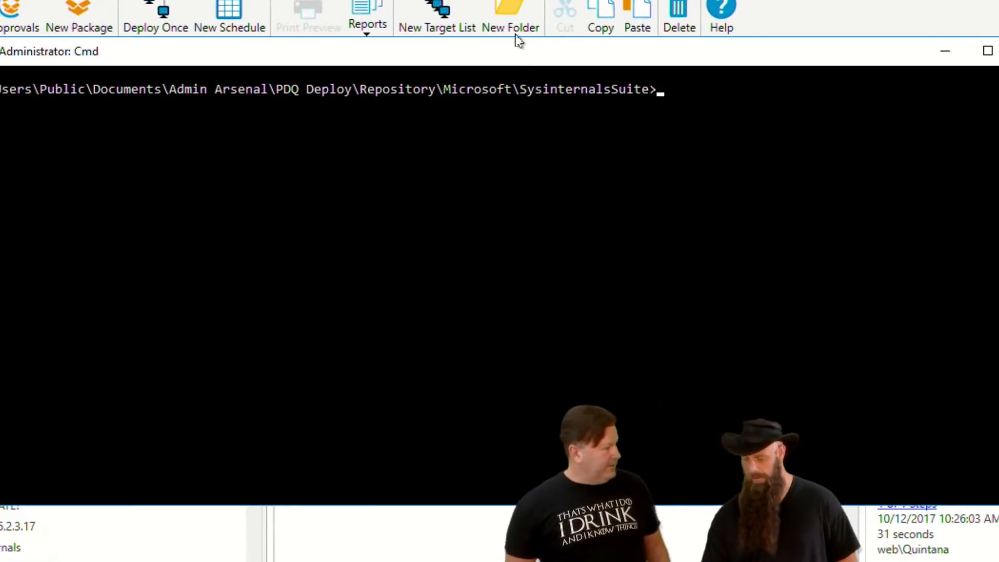
type("bginf")
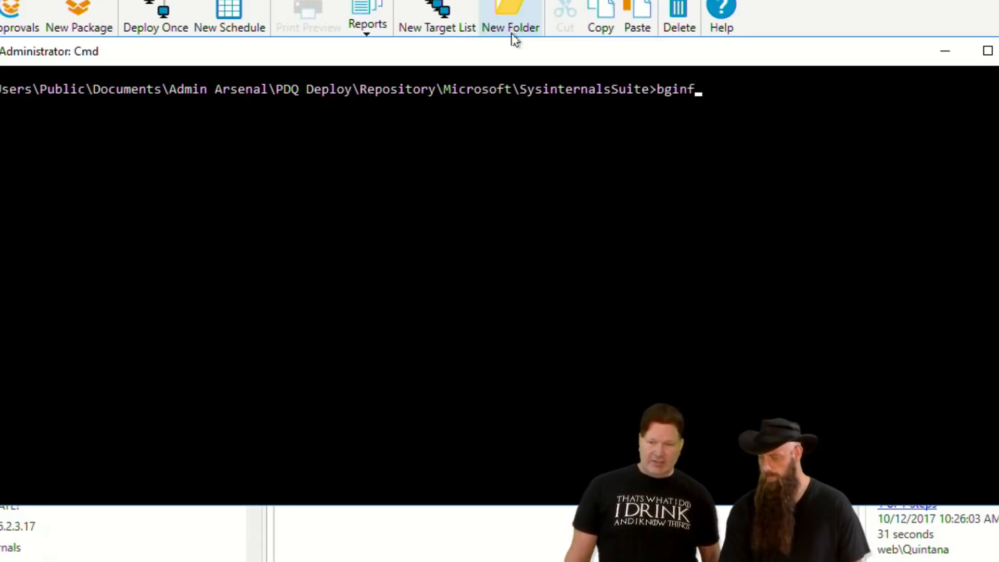
key("Return")
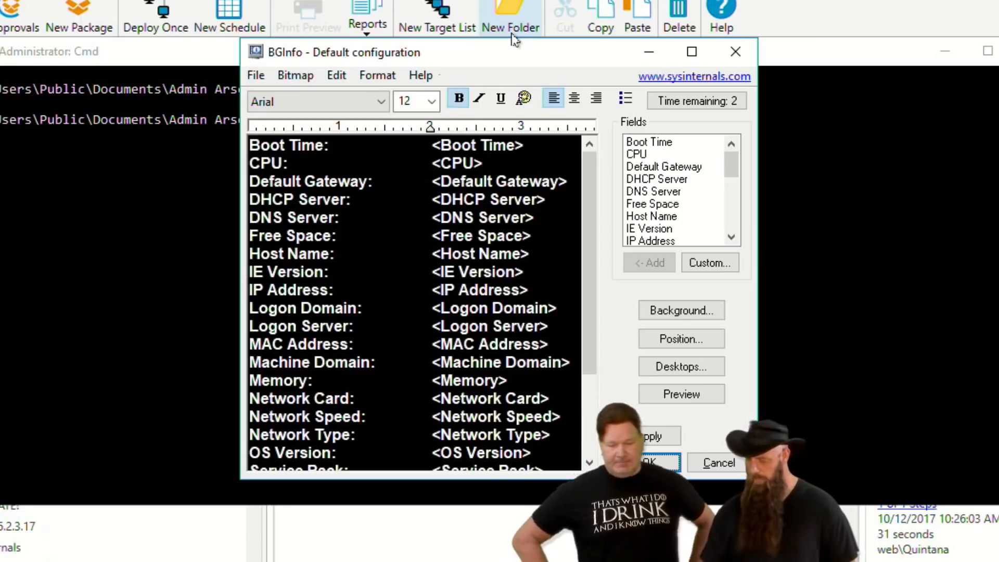
left_click(714, 461)
Run bginfo /? to read its command line options, and close the options dialog.
left_click(521, 347)
type("bginfo /")
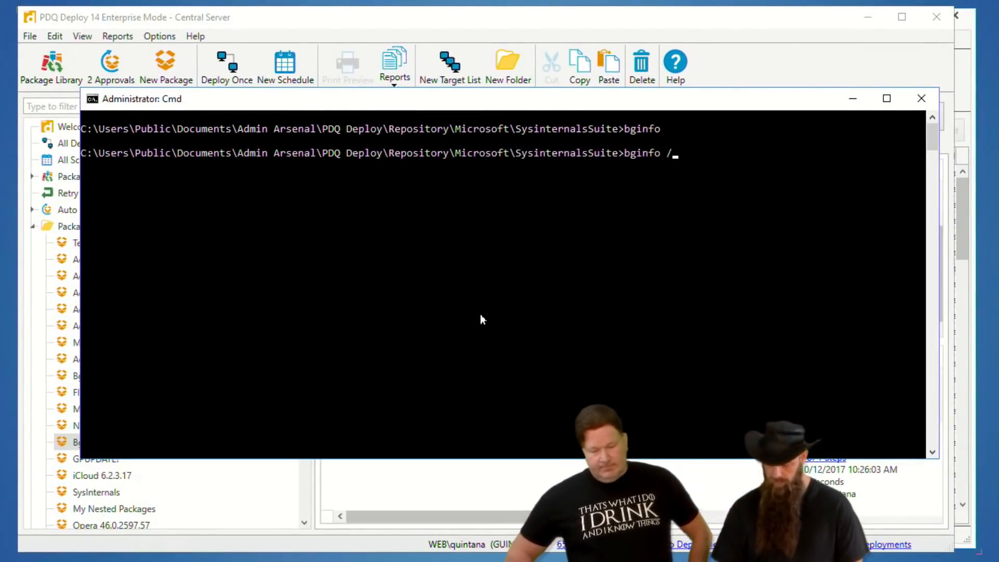
type("?")
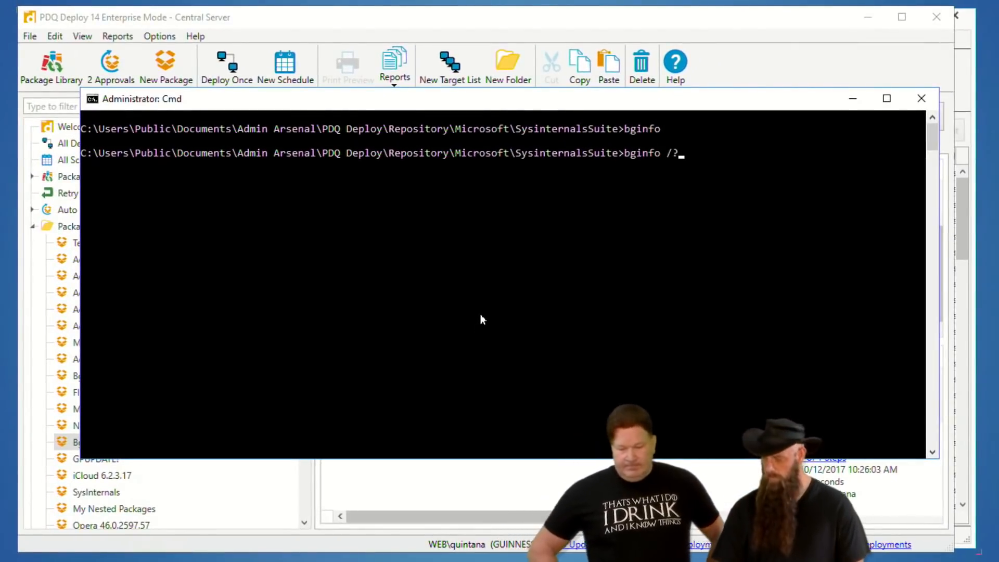
key("Return")
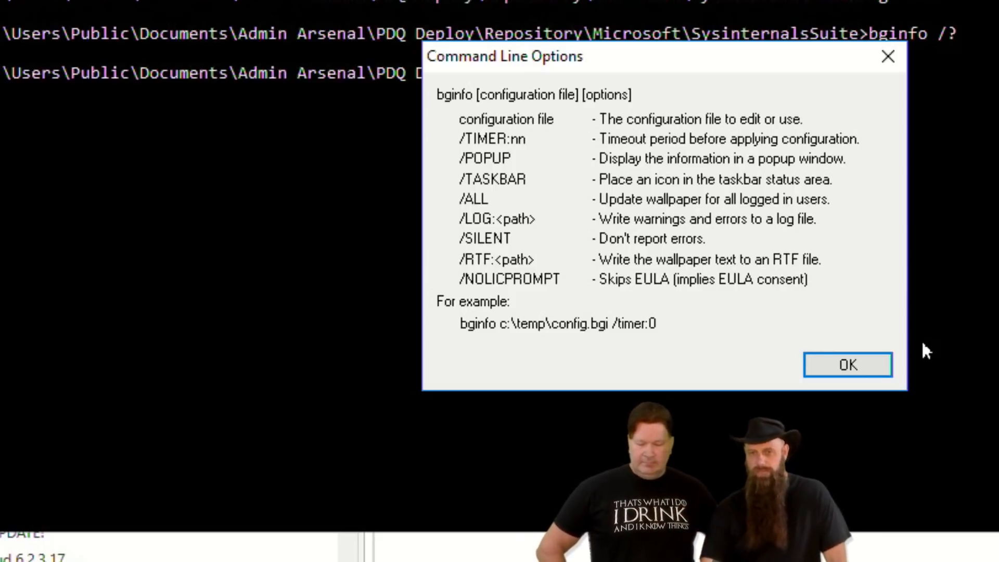
left_click(840, 366)
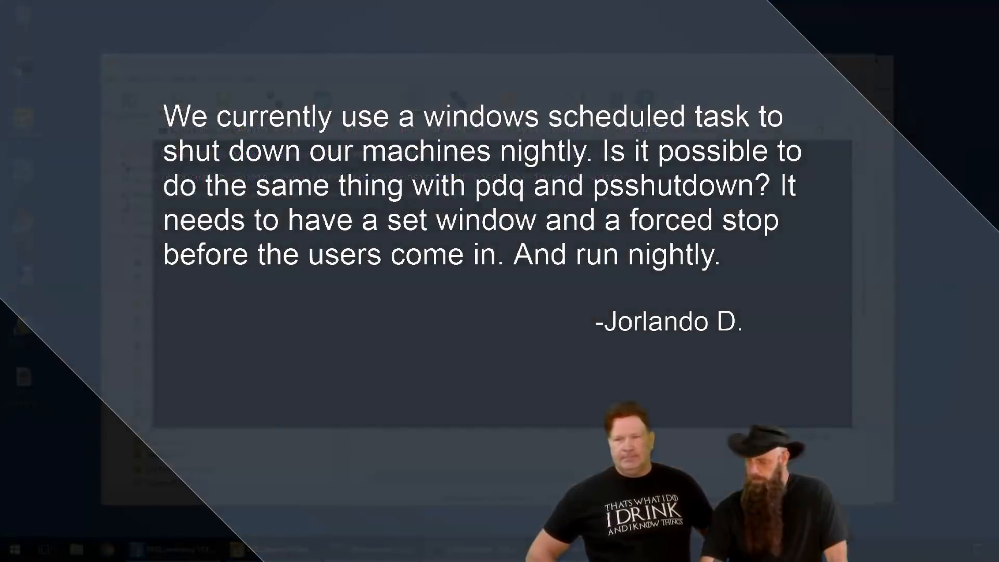
Switch to PDQ Deploy and create a new package containing a Reboot step.
key("alt+Tab")
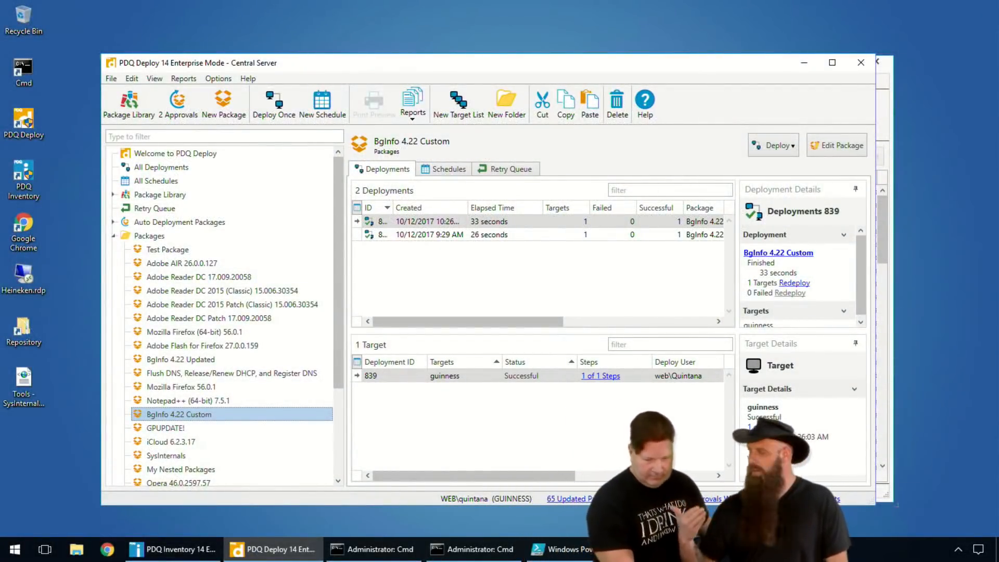
left_click(212, 94)
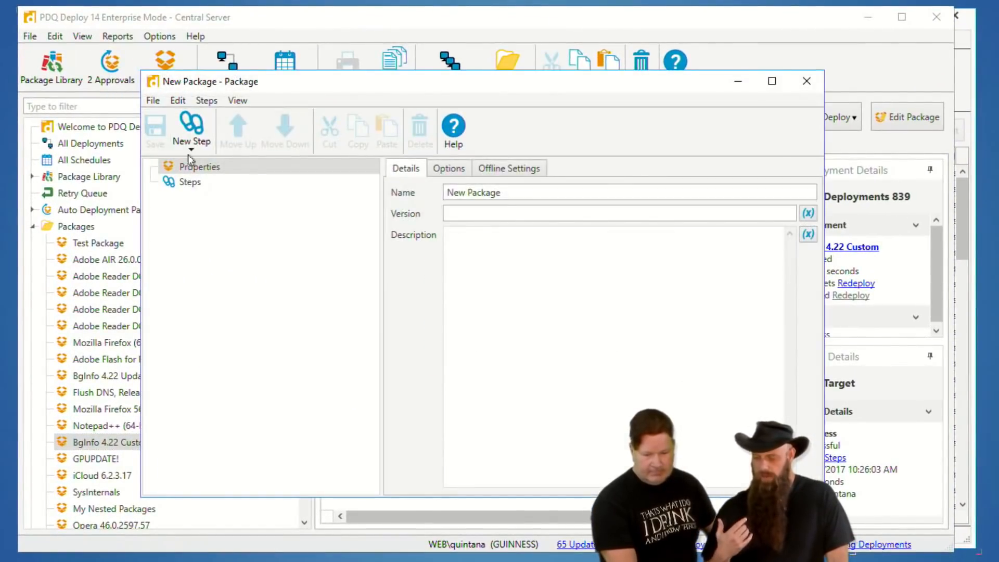
left_click(196, 150)
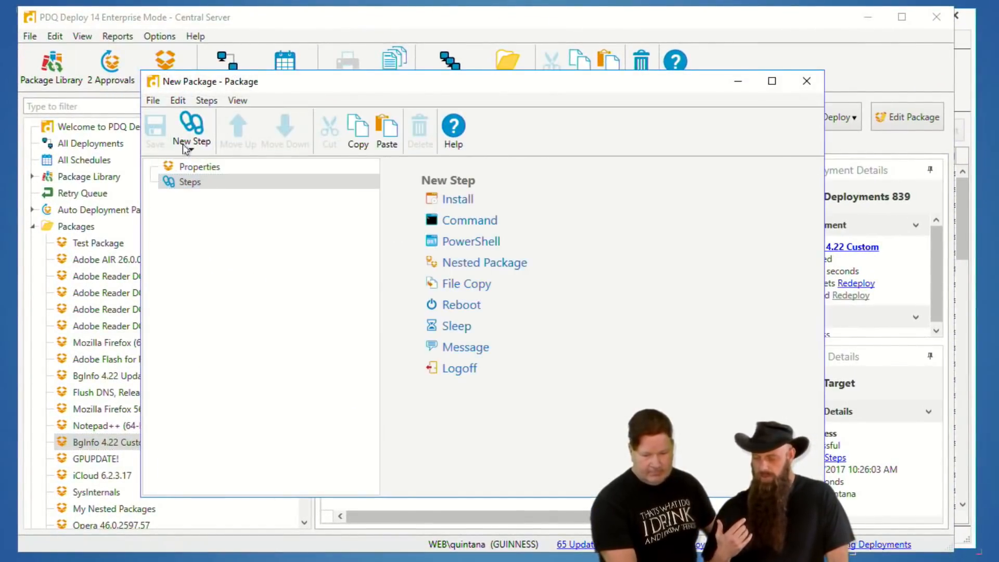
left_click(186, 148)
left_click(212, 254)
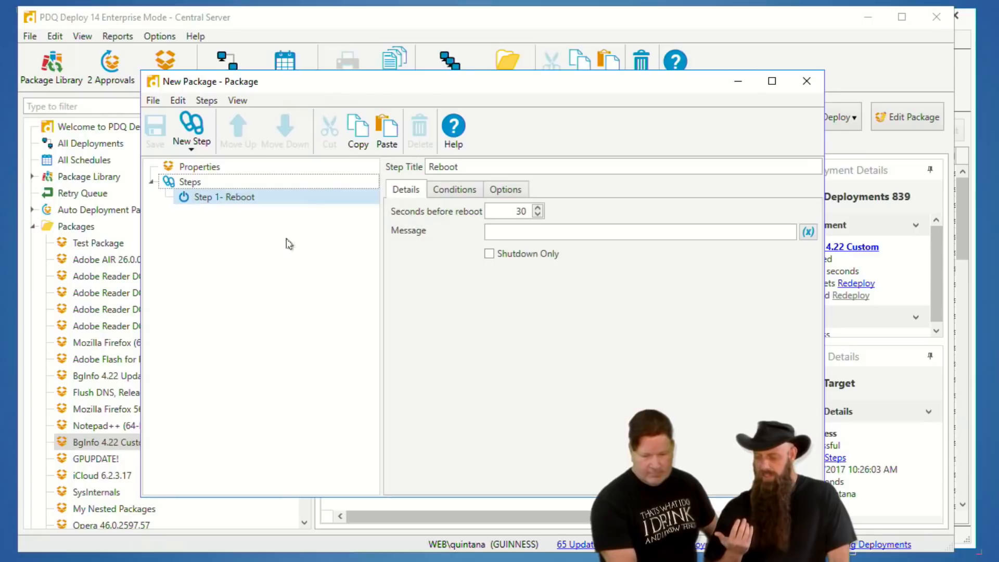
left_click(511, 250)
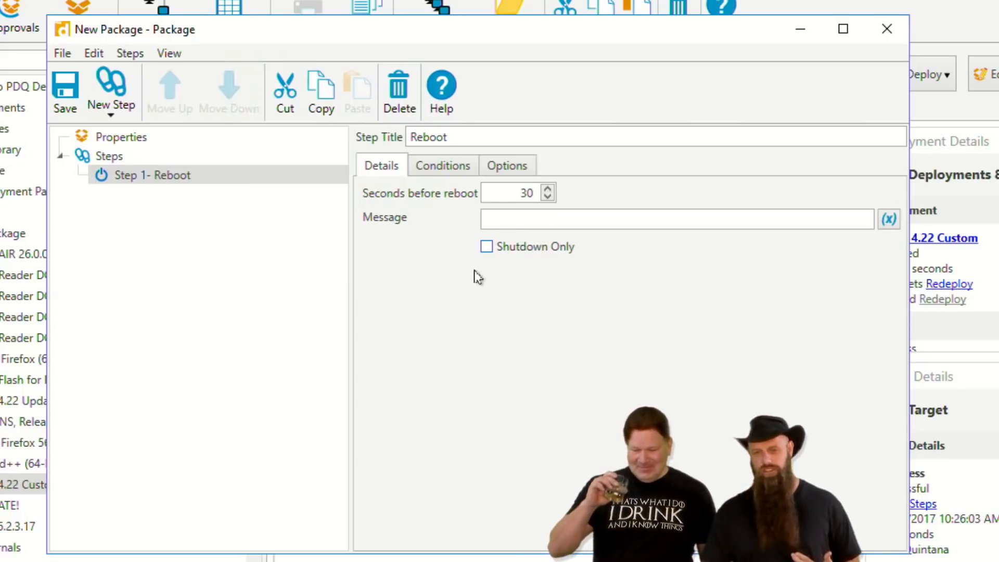
Restrict the Reboot step's O/S Version condition to All Workstations by excluding All Servers, and save the package.
left_click(460, 166)
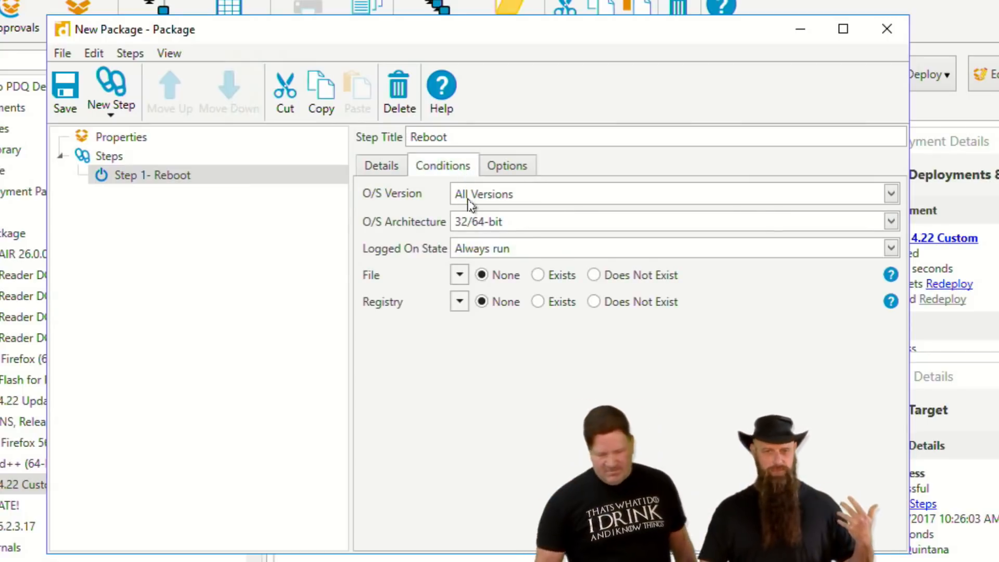
left_click(540, 200)
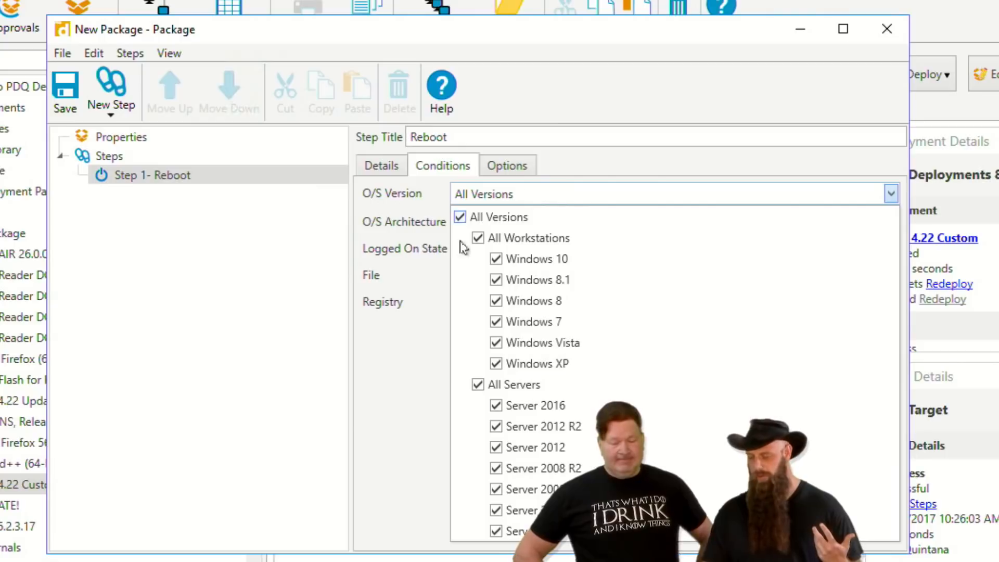
left_click(477, 384)
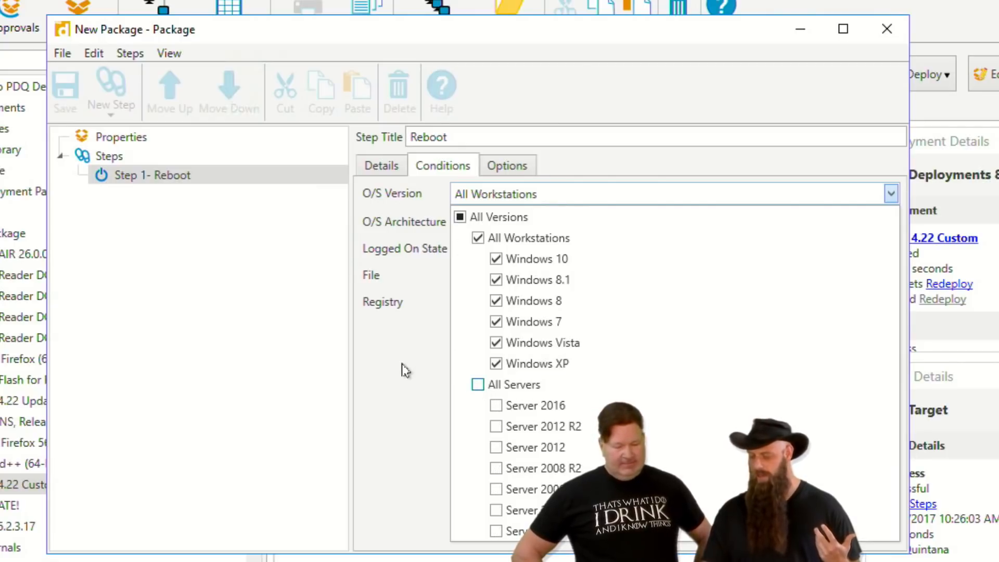
left_click(403, 364)
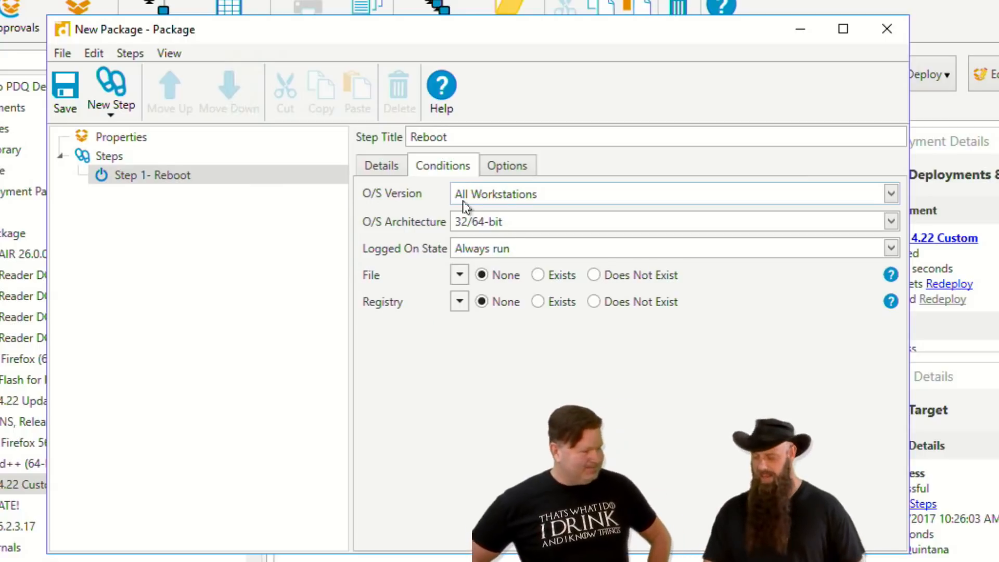
left_click(380, 166)
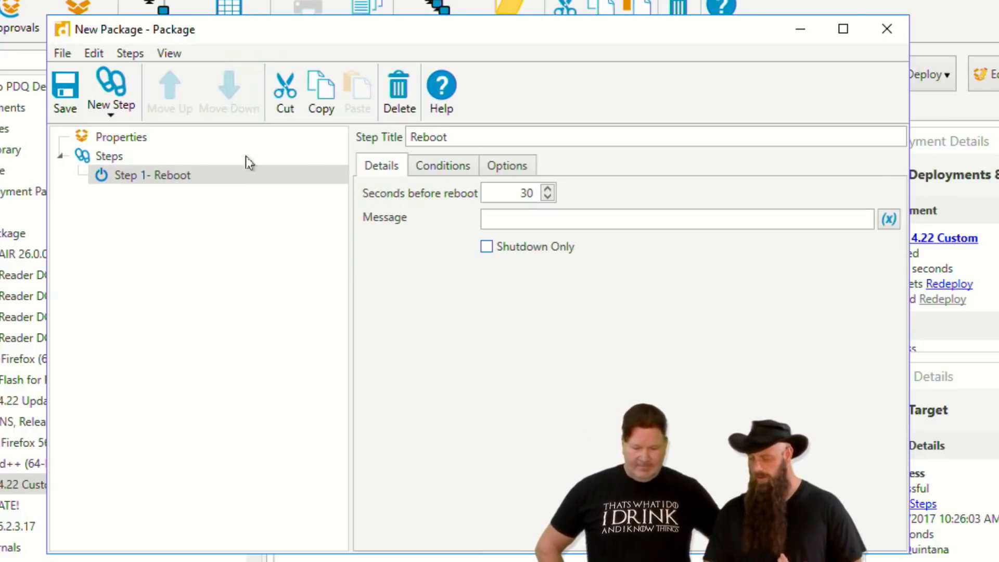
left_click(65, 95)
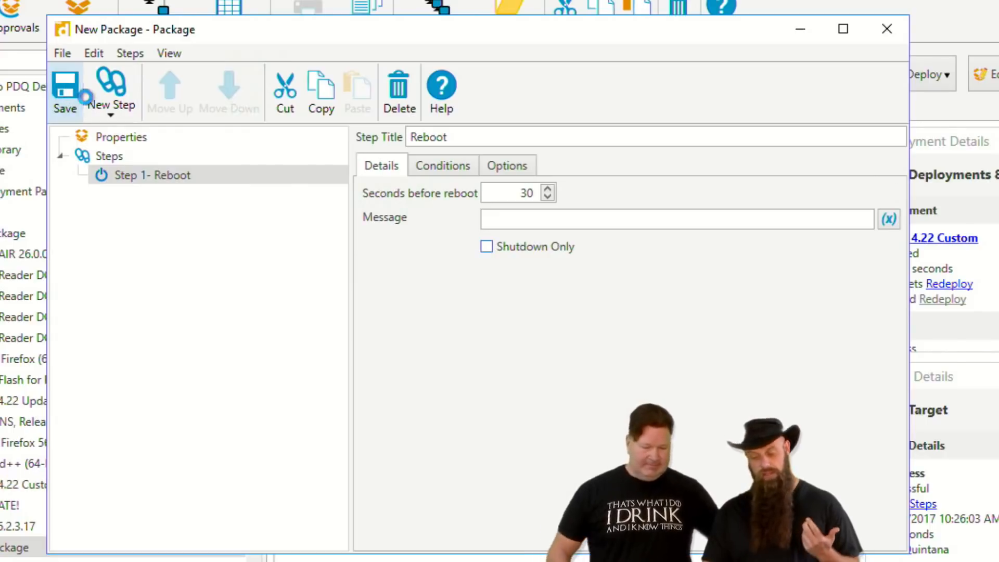
Examine the Logged On State options in the Reboot step's conditions, and close the package window.
left_click(452, 172)
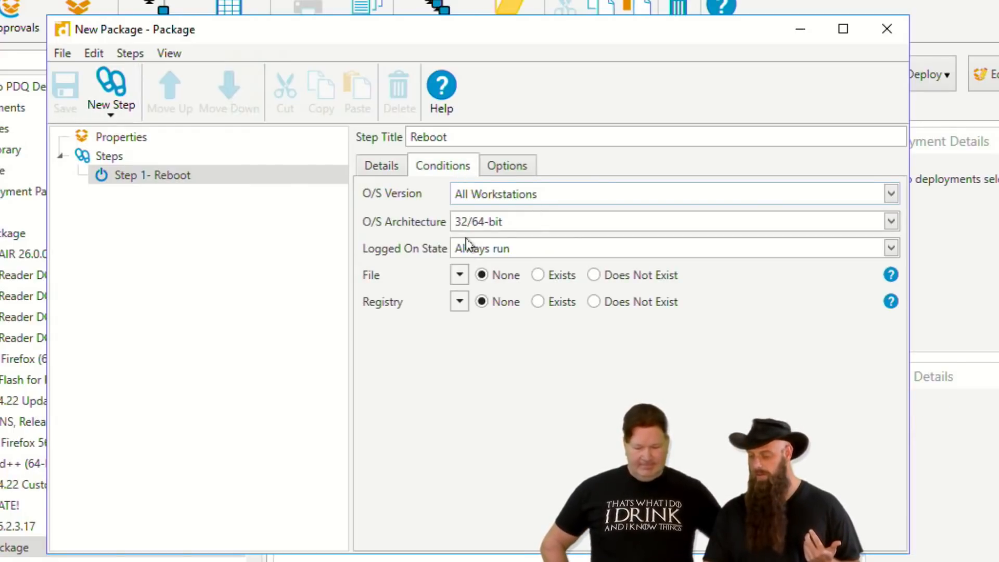
left_click(500, 253)
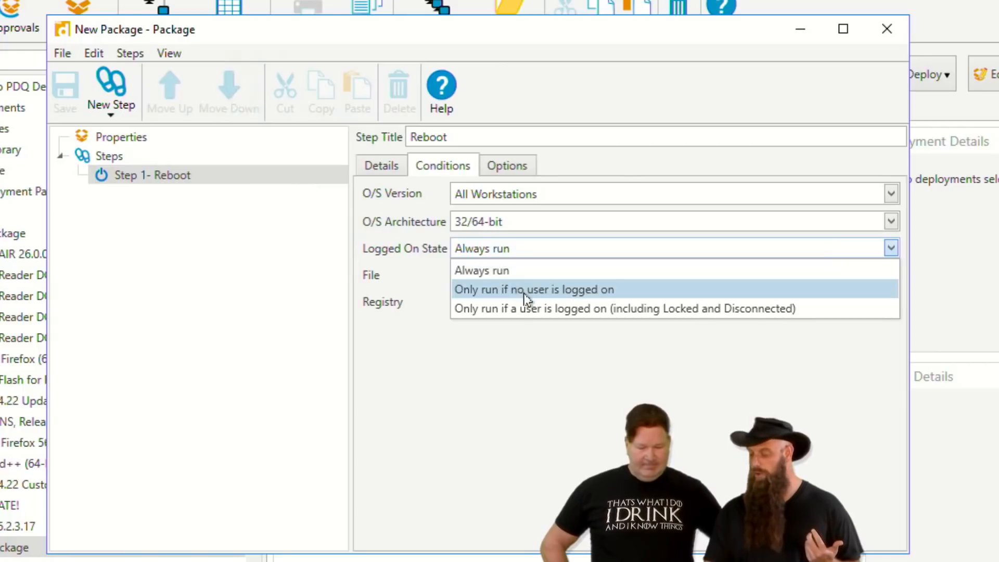
left_click(502, 423)
left_click(875, 29)
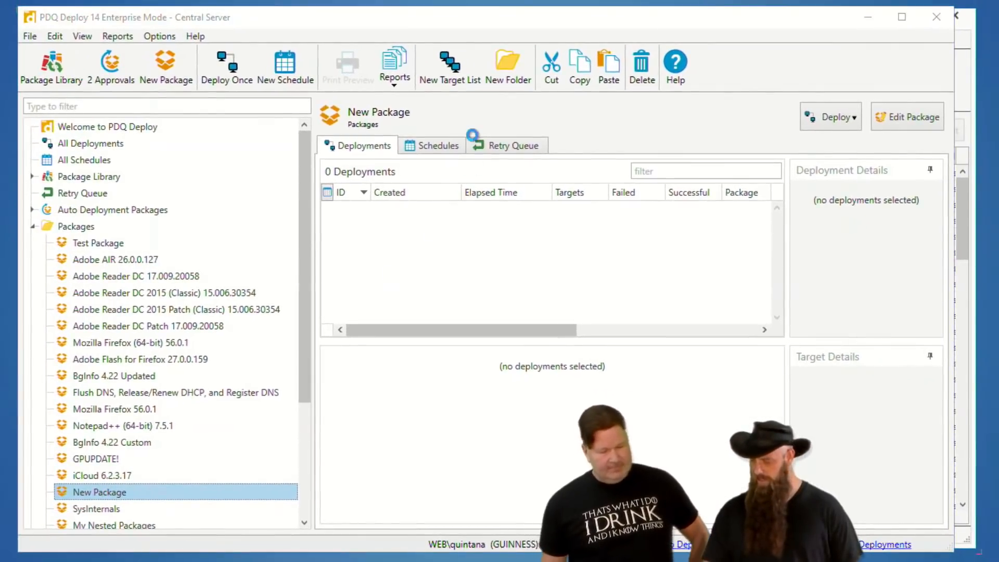
Reopen the new package, rename it as Reboot in its properties, save it and close its window.
double_click(15, 545)
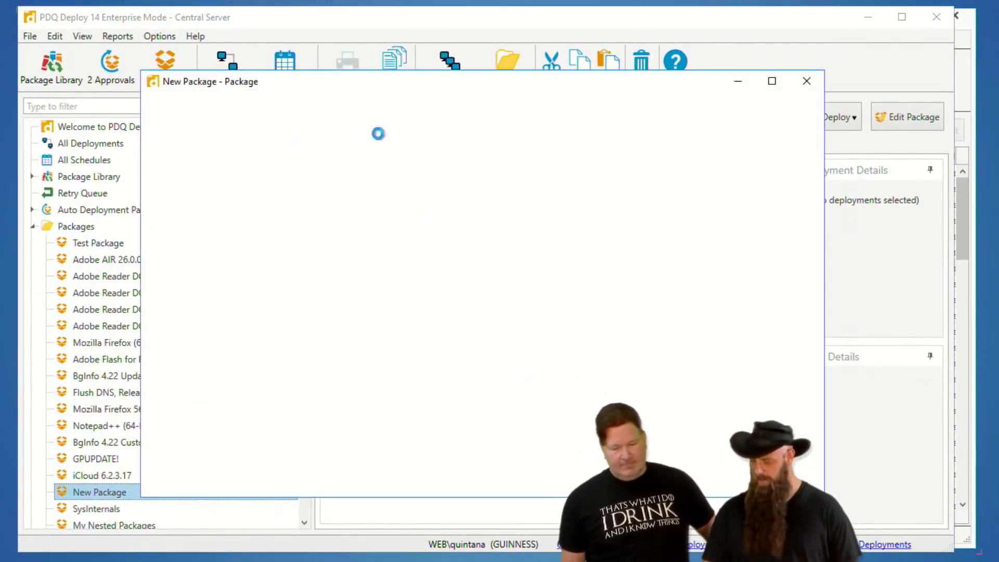
left_click(203, 167)
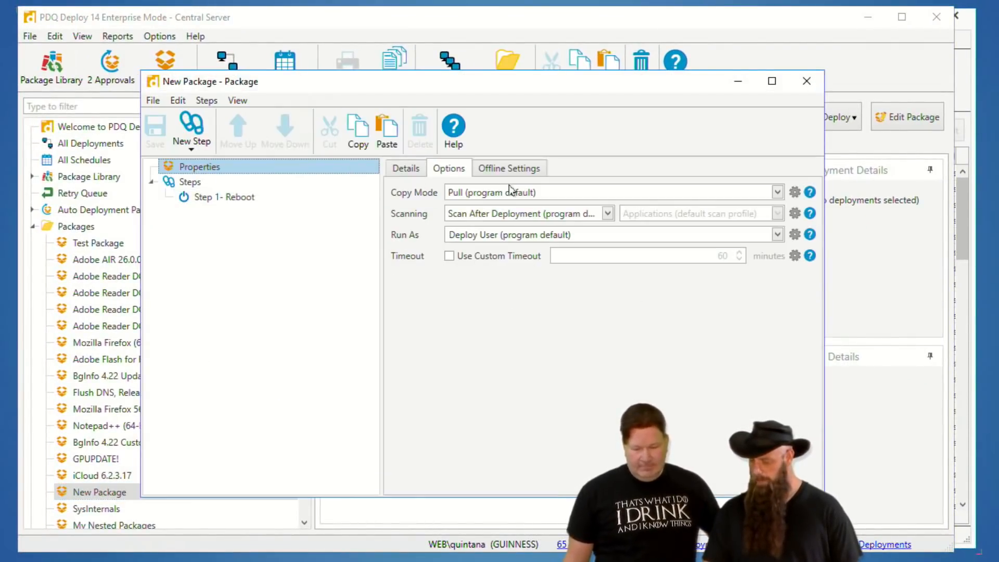
left_click(406, 168)
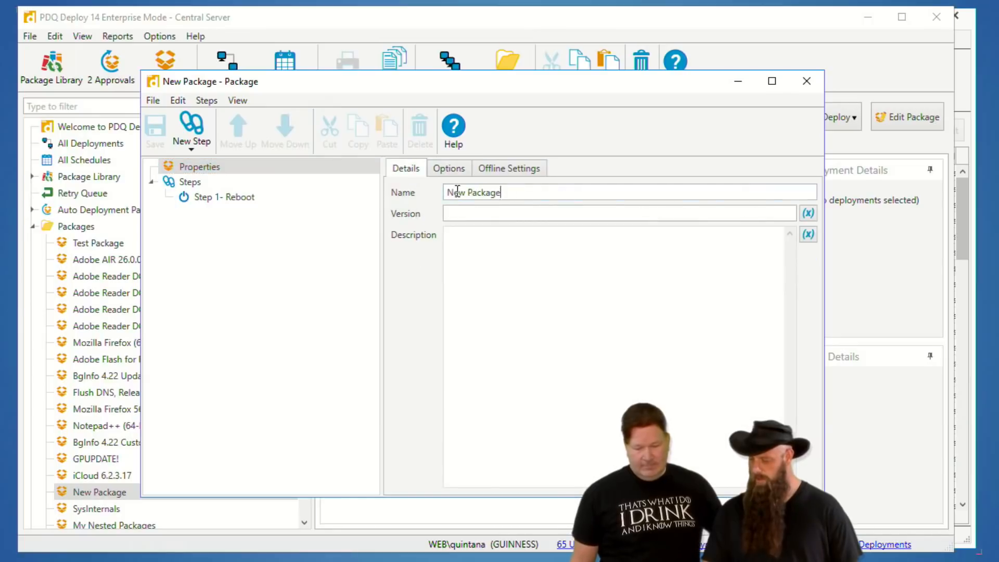
left_click_drag(501, 193, 410, 193)
type("Reboot")
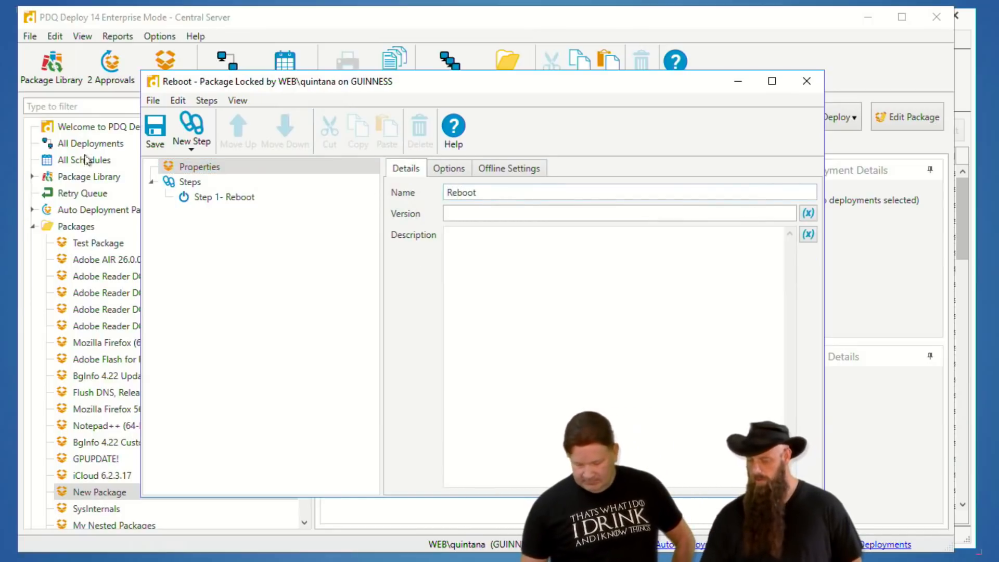
left_click(155, 127)
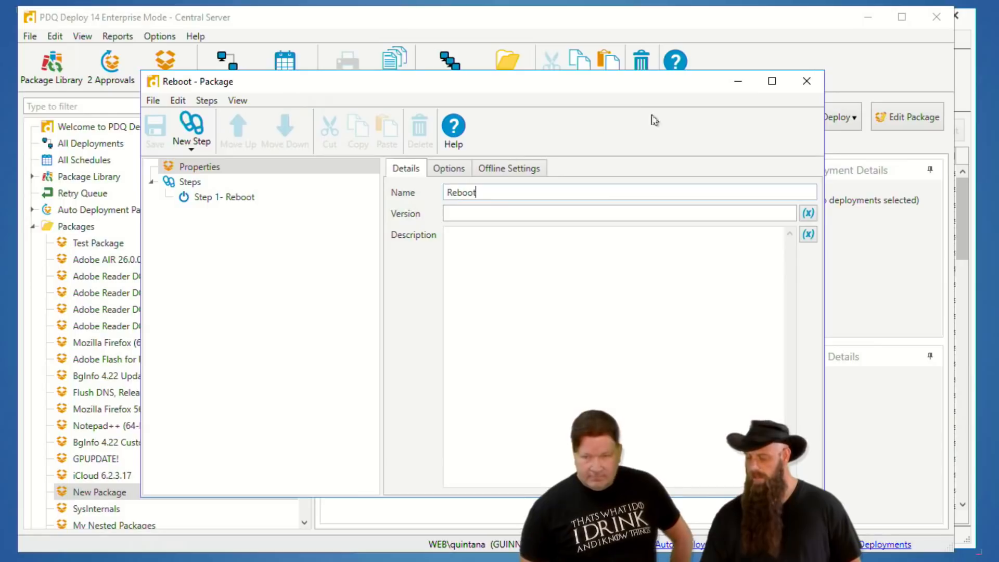
left_click(803, 87)
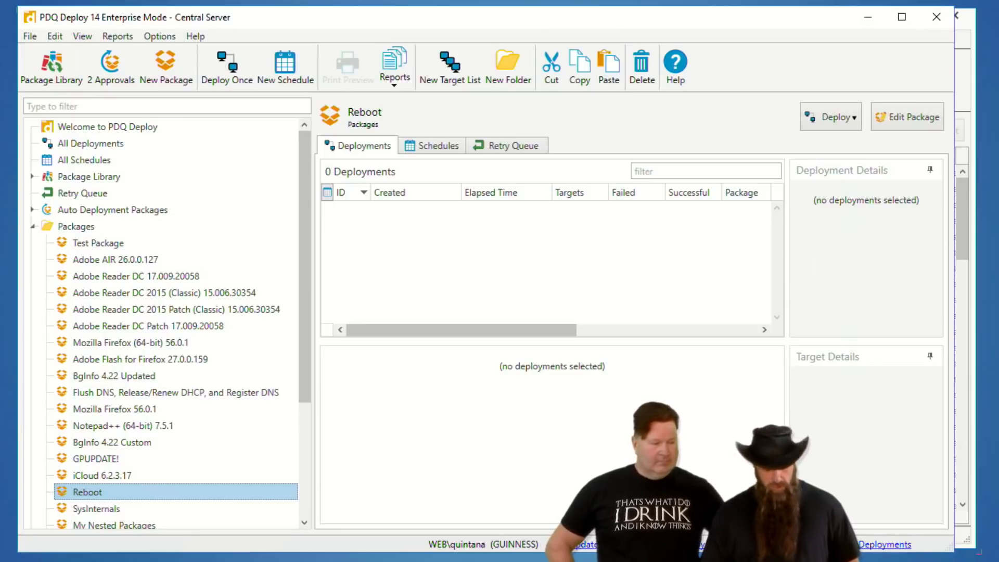
left_click(842, 124)
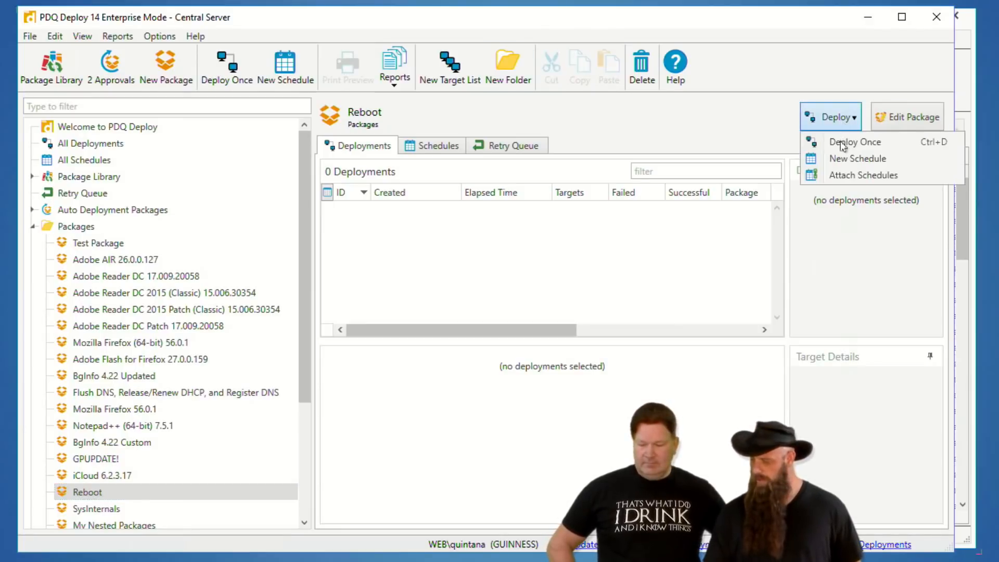
left_click(850, 177)
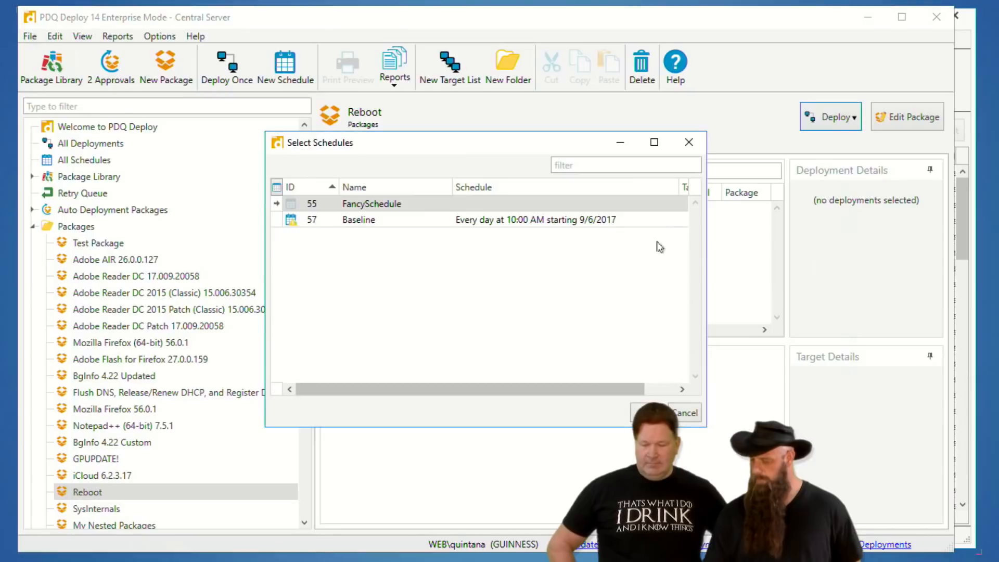
left_click(687, 412)
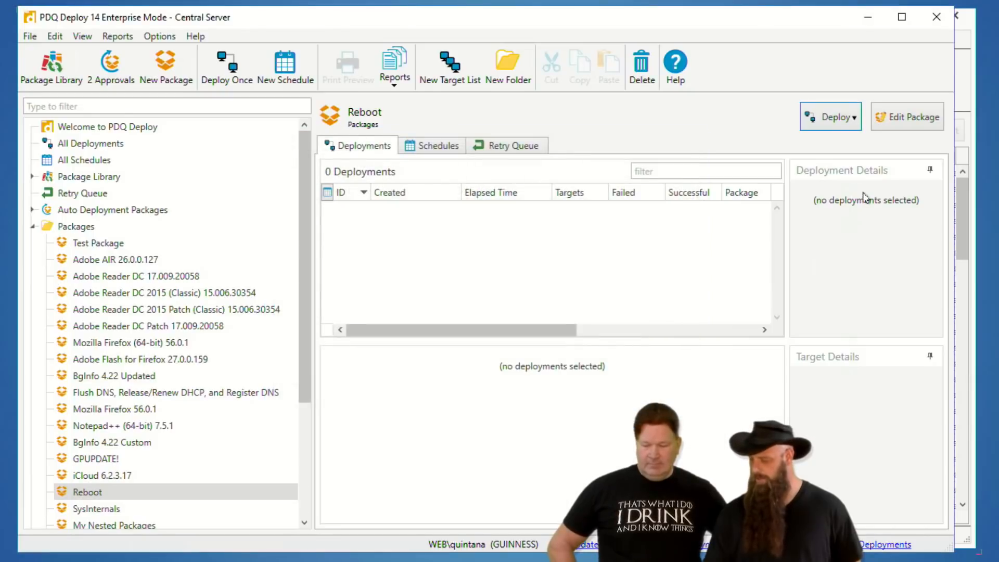
Create a new schedule for the Reboot package with a weekly trigger on Saturday only at 11:00:00 PM.
left_click(840, 121)
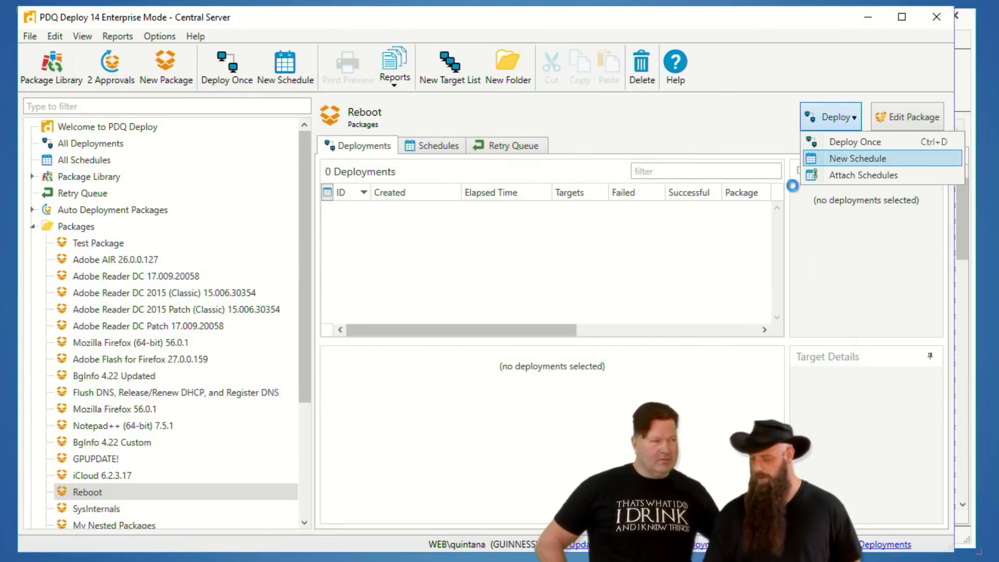
left_click(844, 159)
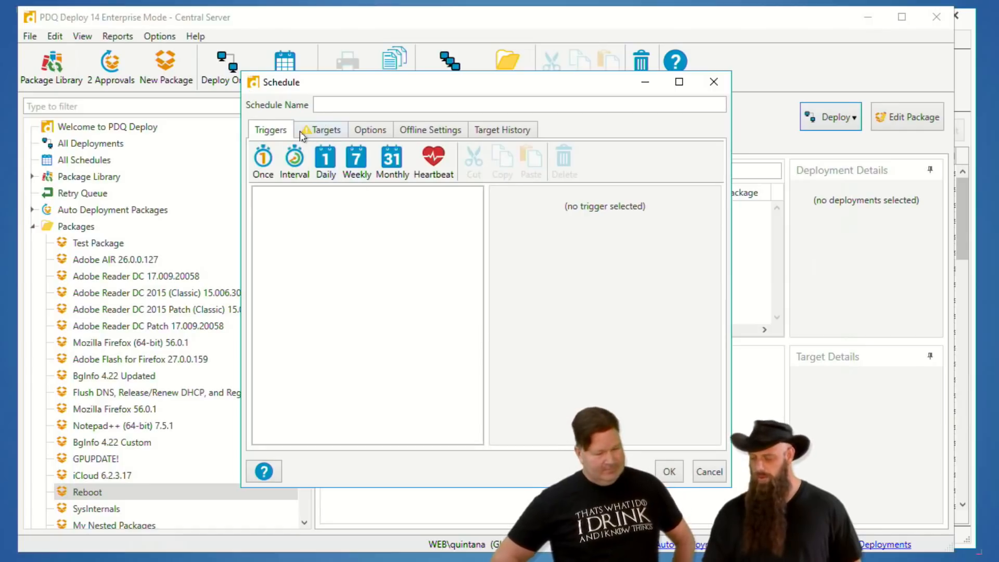
mouse_move(308, 136)
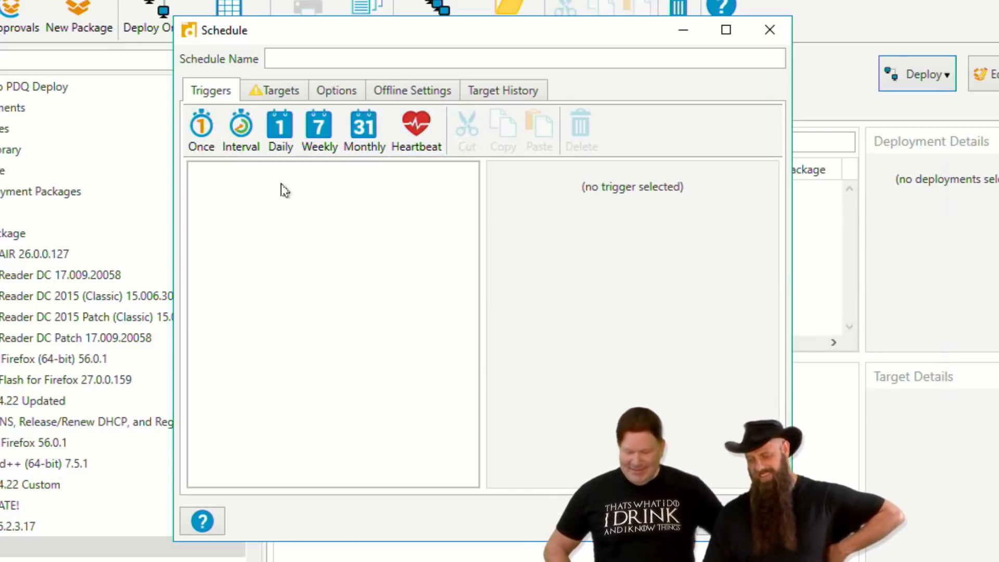
left_click(319, 133)
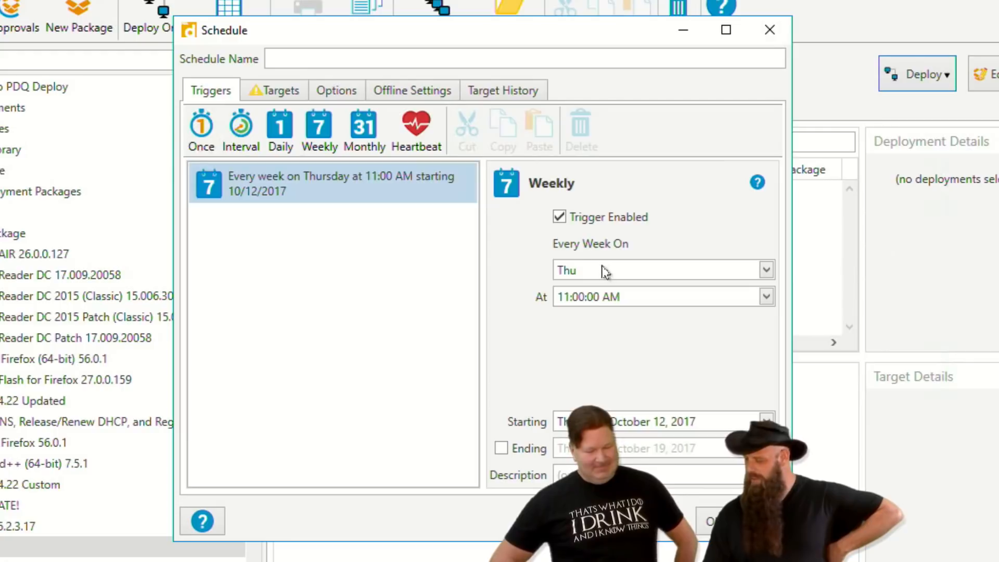
left_click(605, 271)
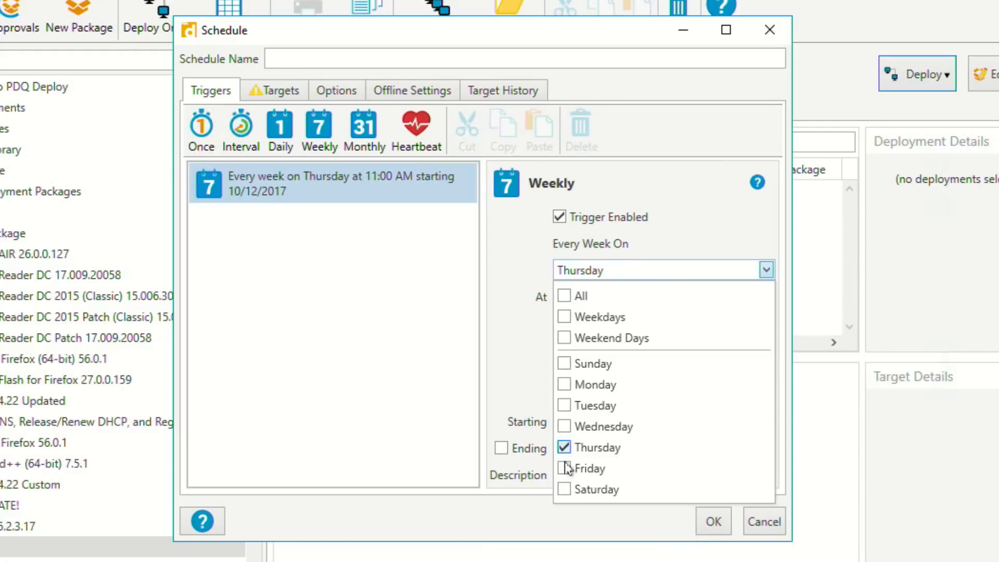
left_click(564, 447)
left_click(563, 490)
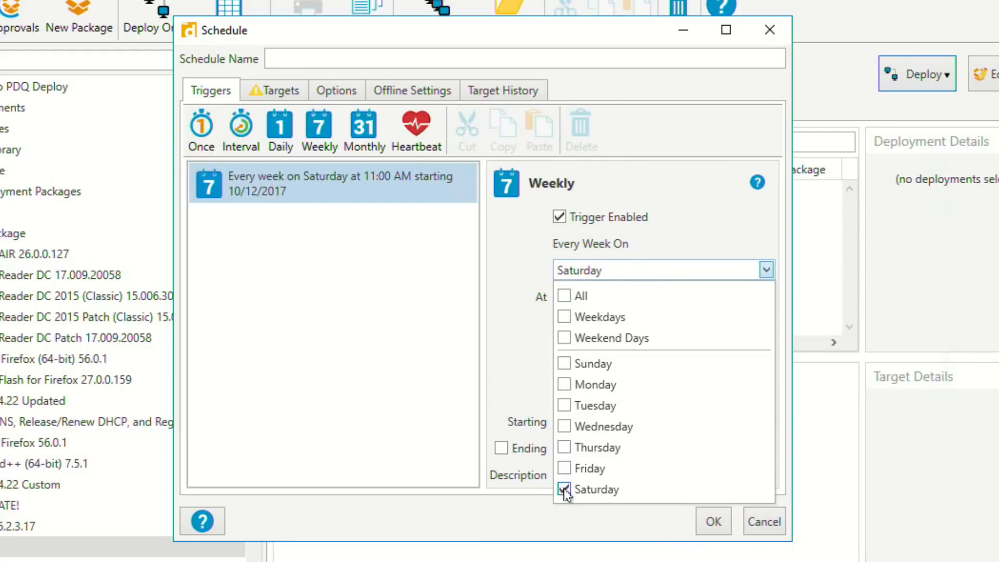
left_click(490, 375)
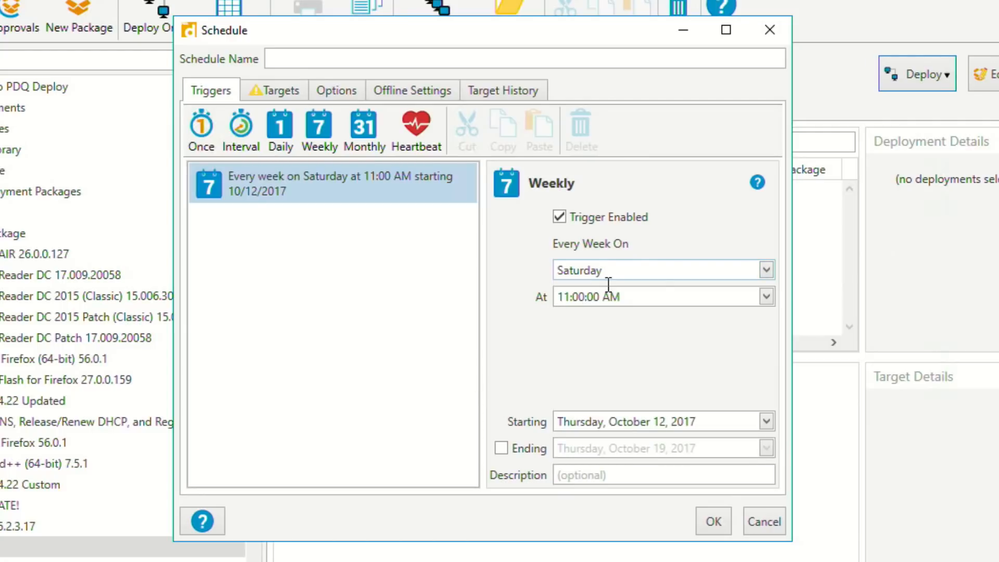
left_click(641, 298)
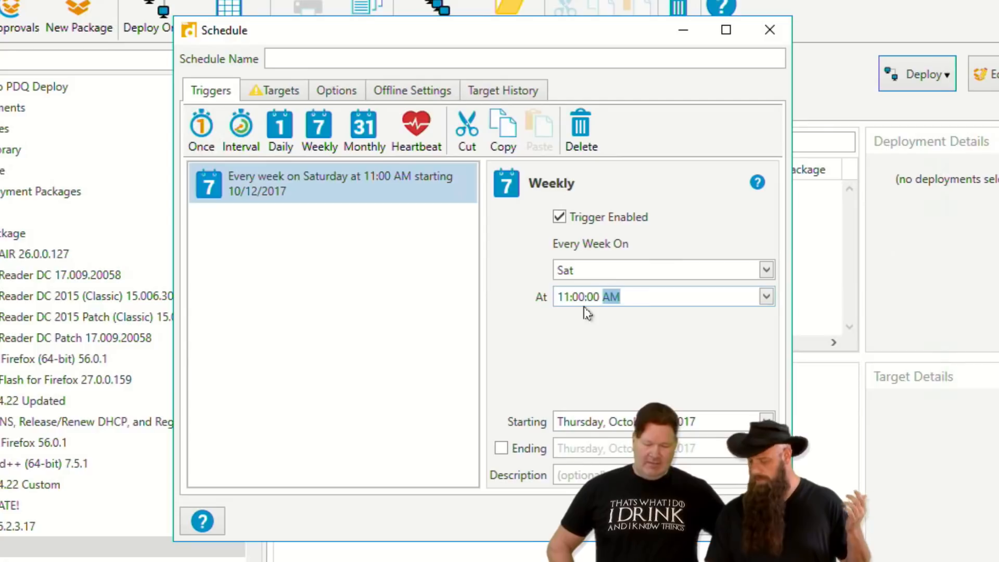
key("p")
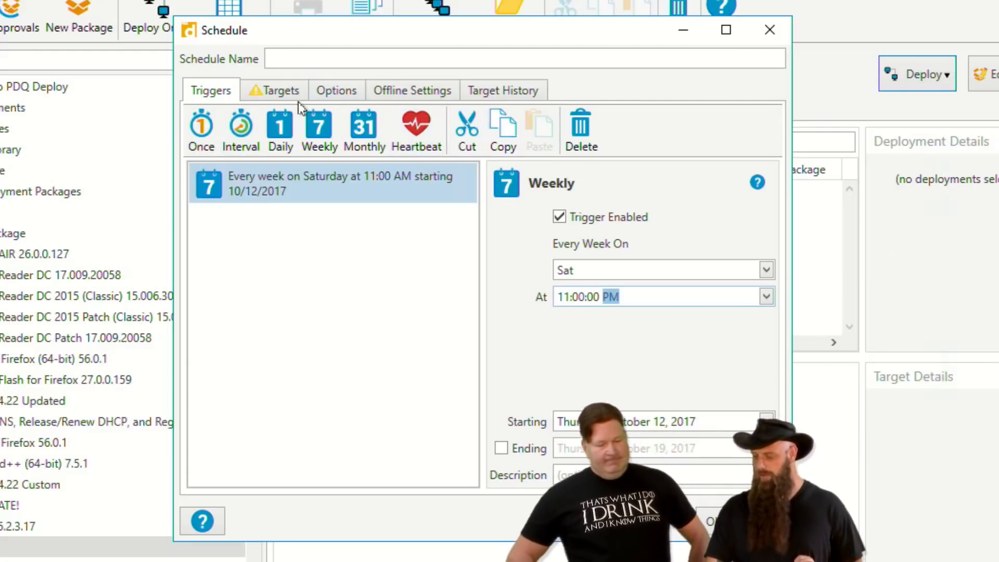
Name the schedule Weekend Workstation Reboot.
left_click(303, 62)
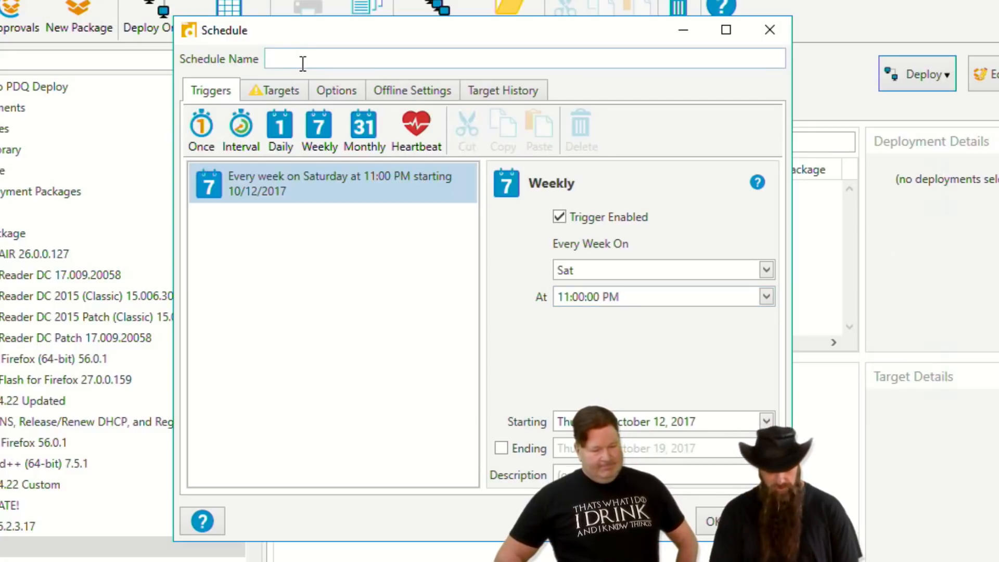
type("Week")
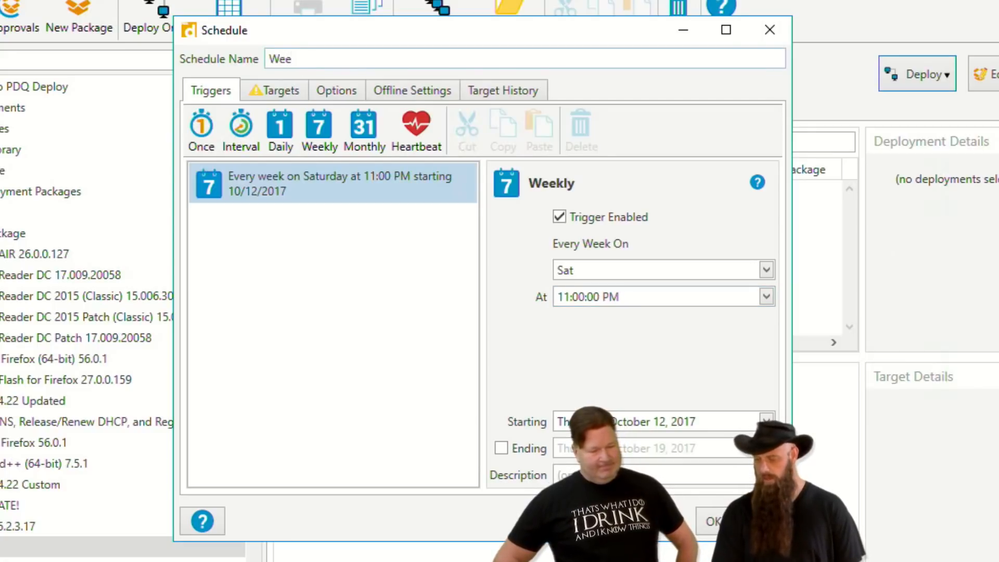
type("end Workstation Reboot")
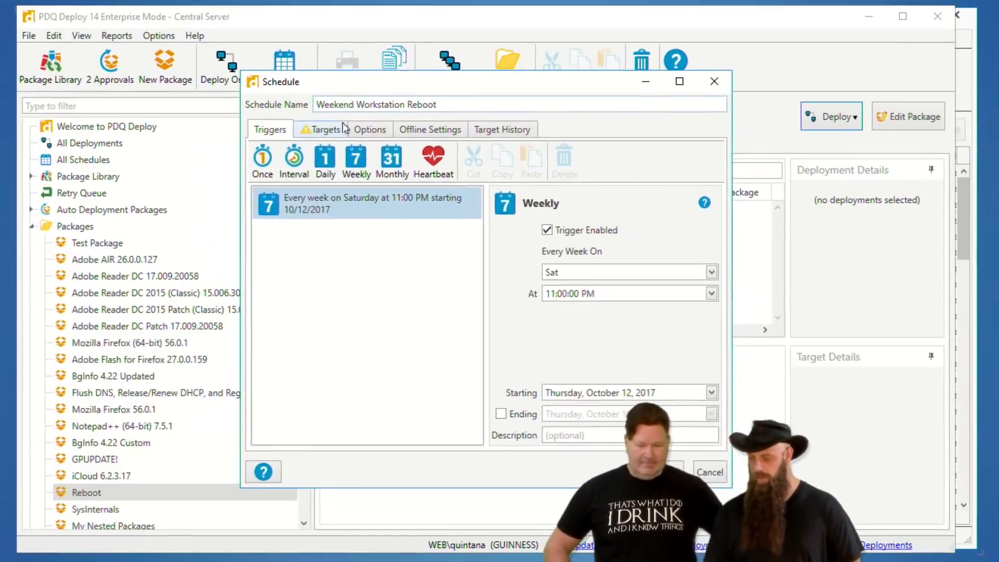
Link the schedule's targets to the Workstations collection from PDQ Inventory.
left_click(281, 90)
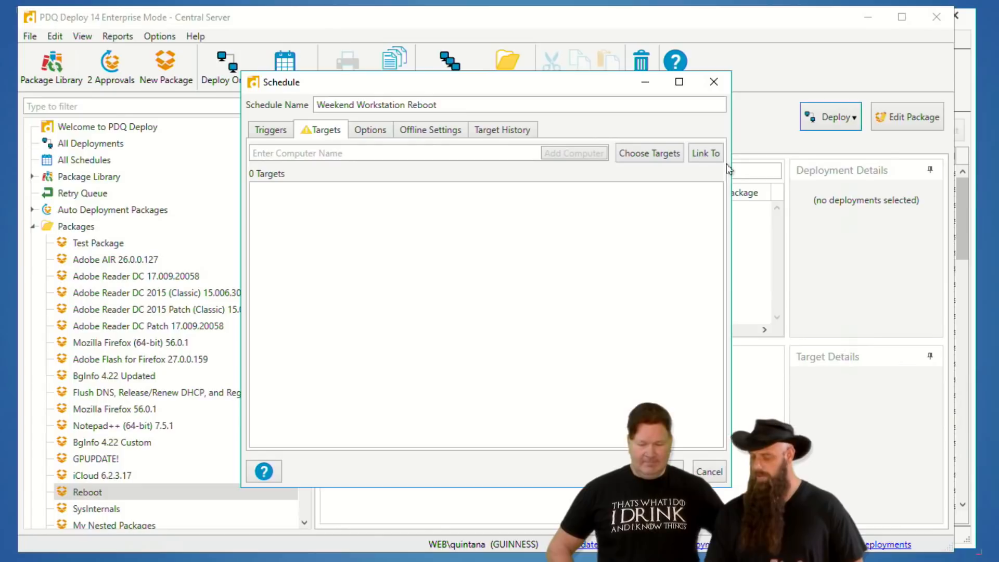
left_click(714, 153)
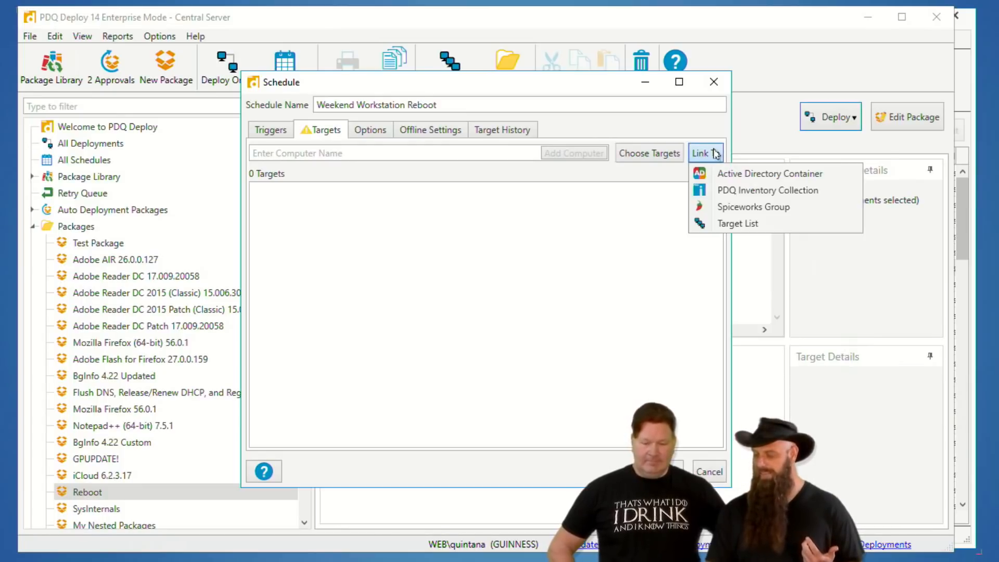
left_click(723, 190)
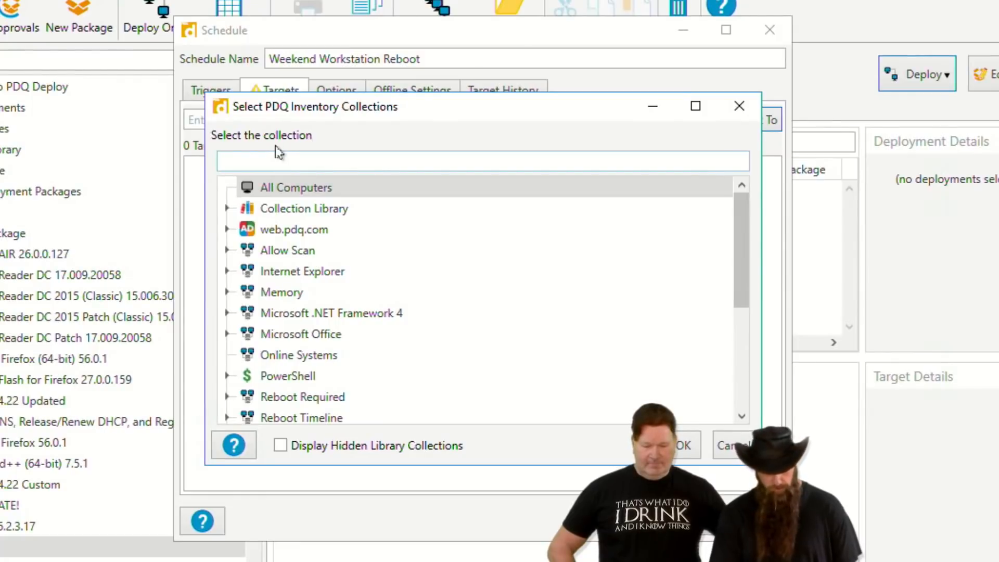
type("work")
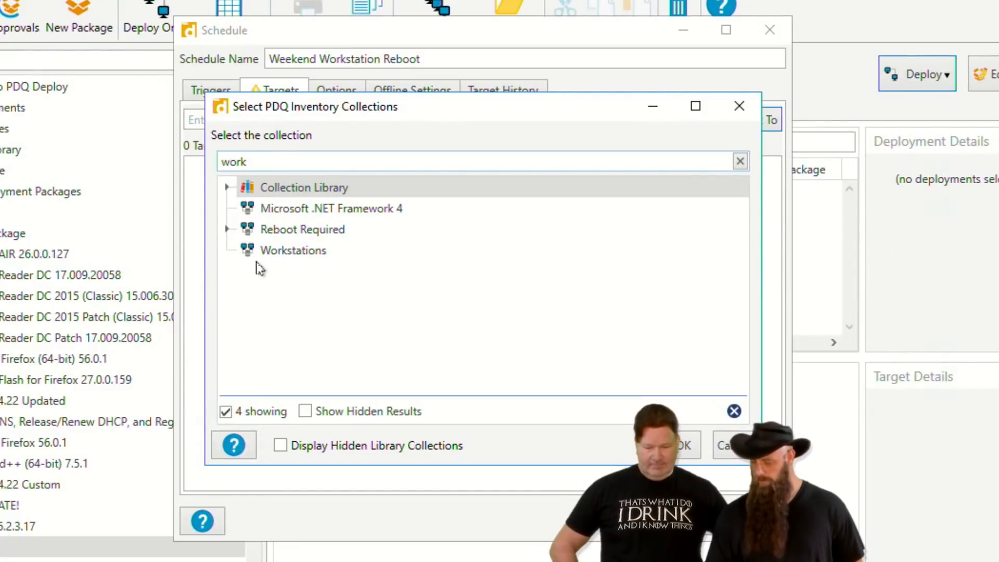
left_click(259, 253)
left_click(683, 457)
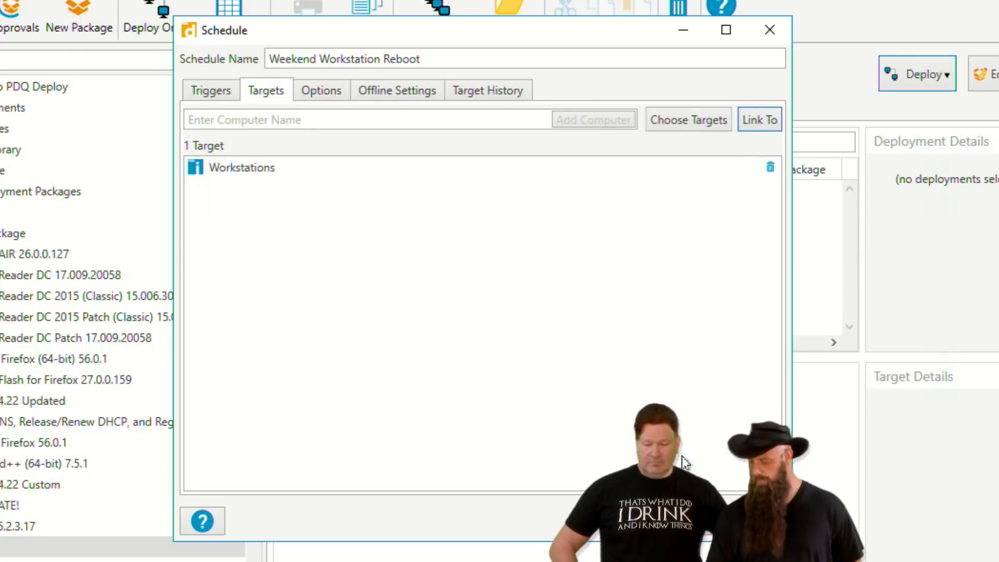
Turn off stopping deployment to targets once they succeed, review the offline settings, and save the schedule.
left_click(321, 93)
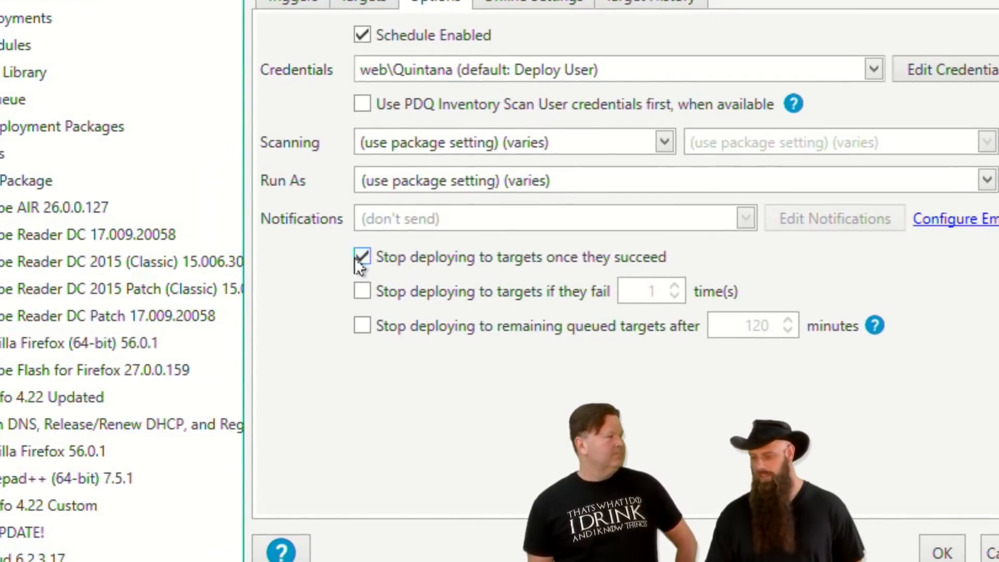
left_click(362, 256)
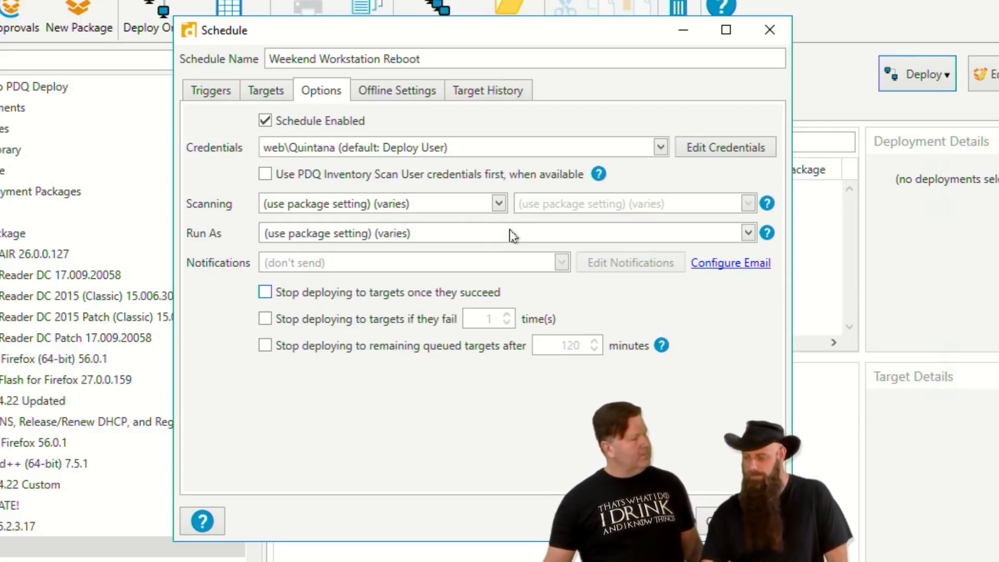
left_click(428, 94)
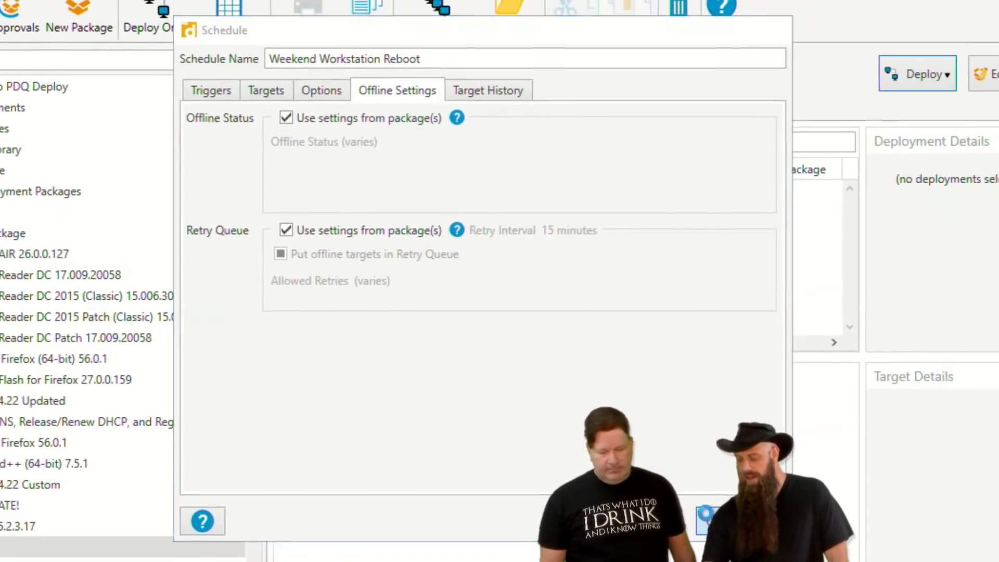
left_click(943, 553)
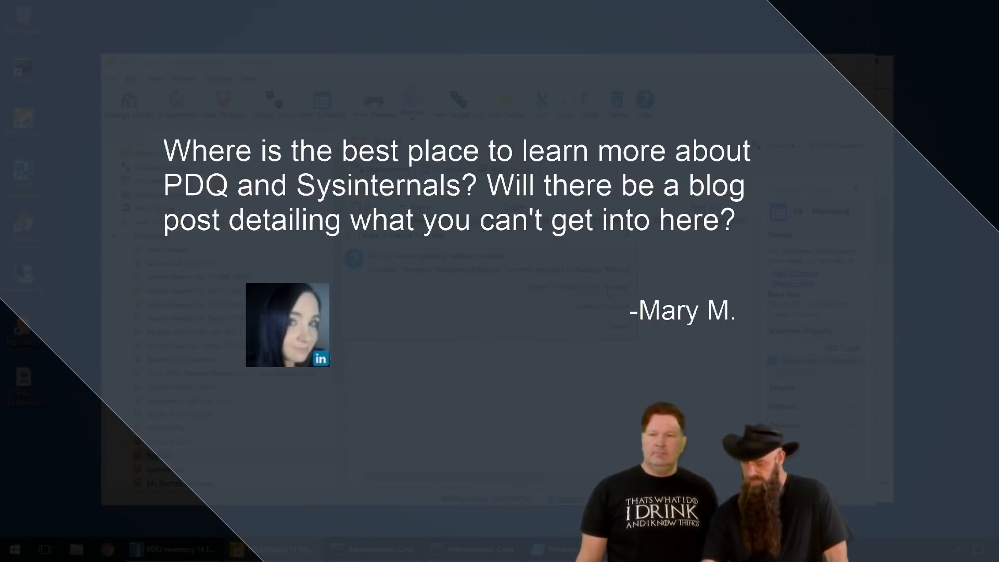
Confirm deleting the Weekend Workstation Reboot schedule and minimize the PDQ Deploy window.
left_click(605, 312)
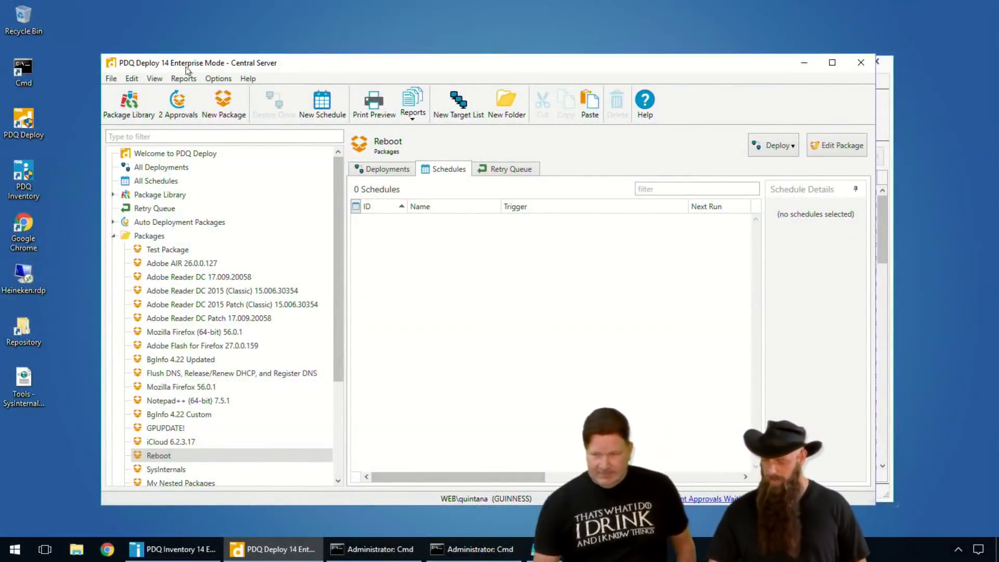
left_click(803, 63)
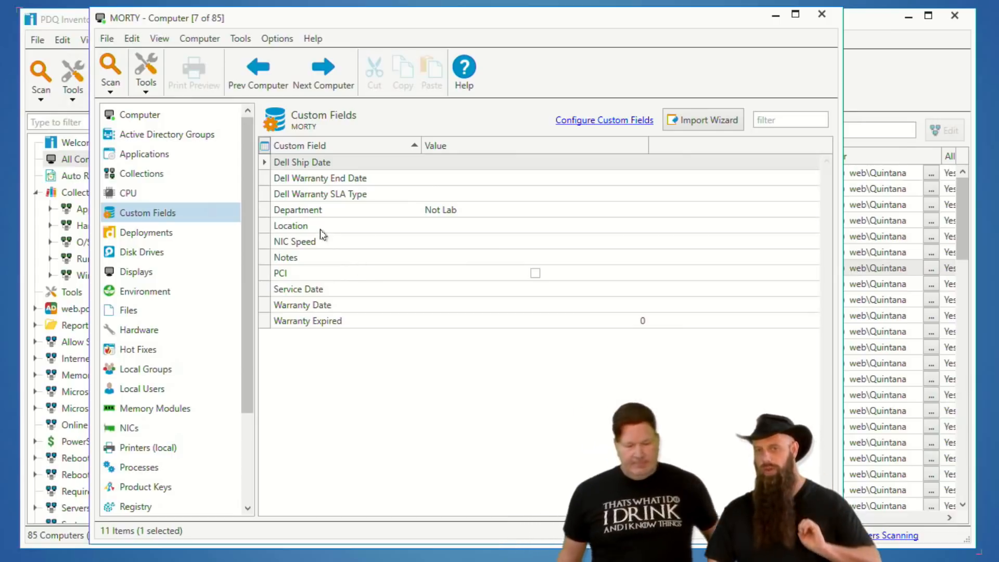
Run psloggedon -accepteula as a remote command on the computer MORTY from PDQ Inventory, and close the command window.
left_click(238, 41)
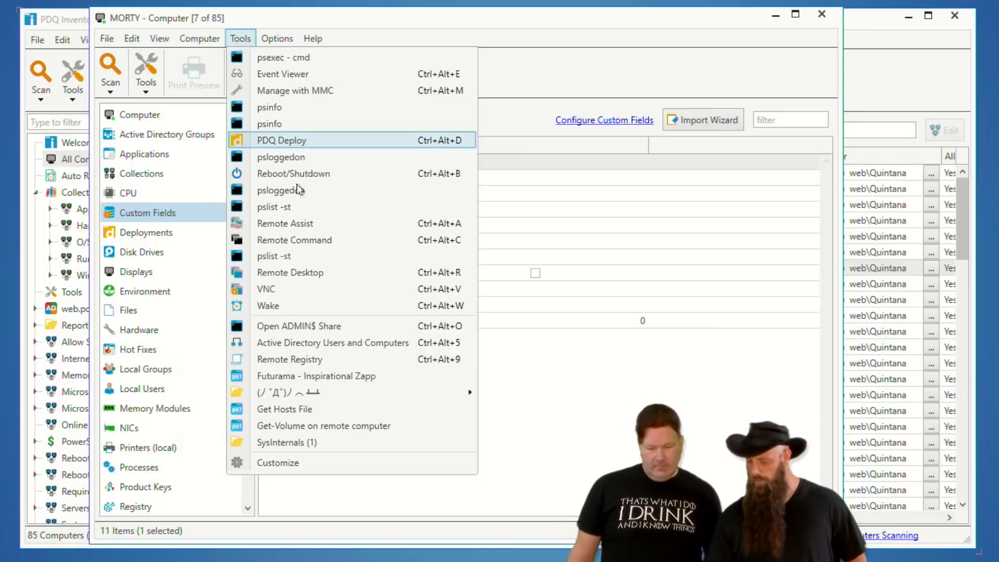
left_click(296, 249)
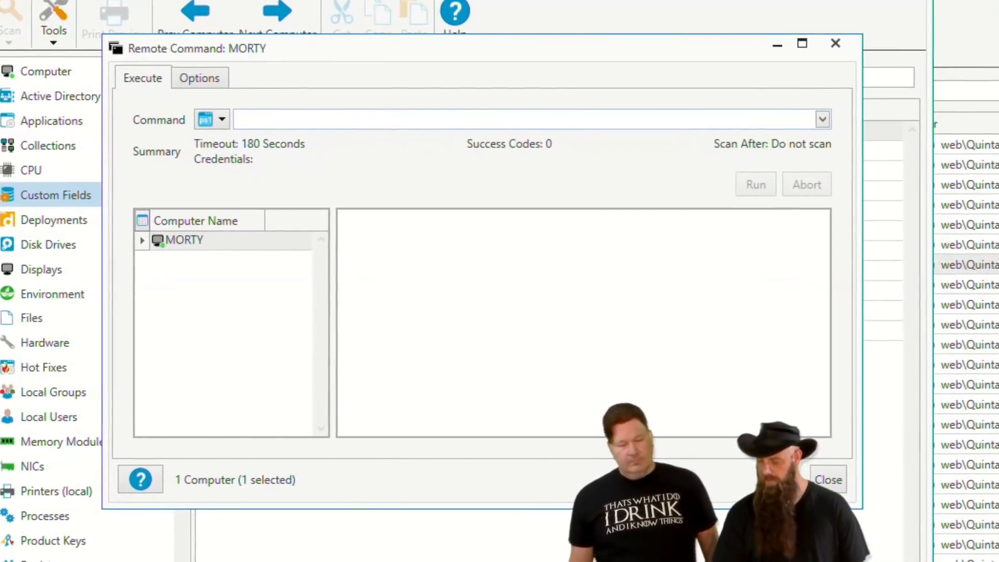
type("pslogg")
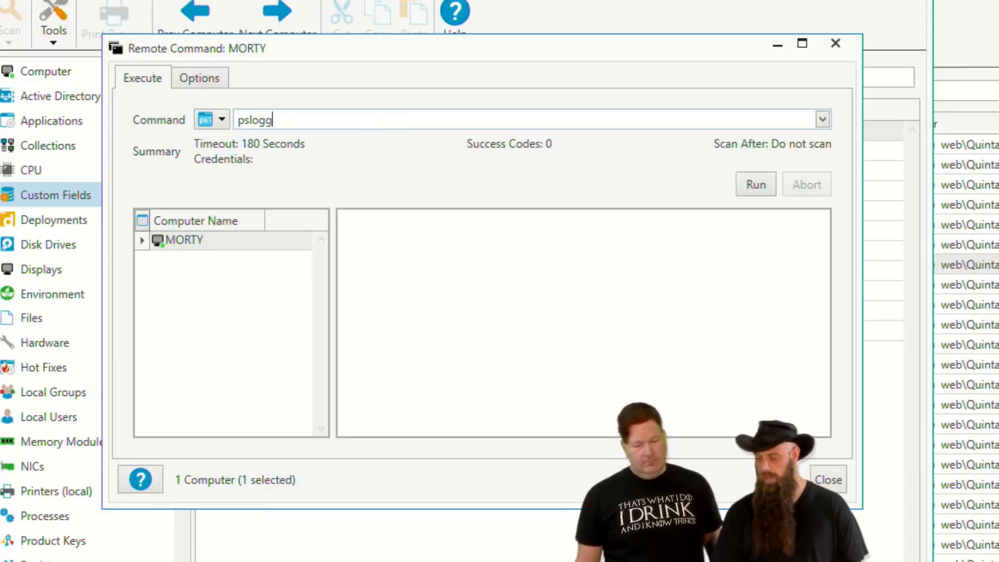
type("edon -accepteua")
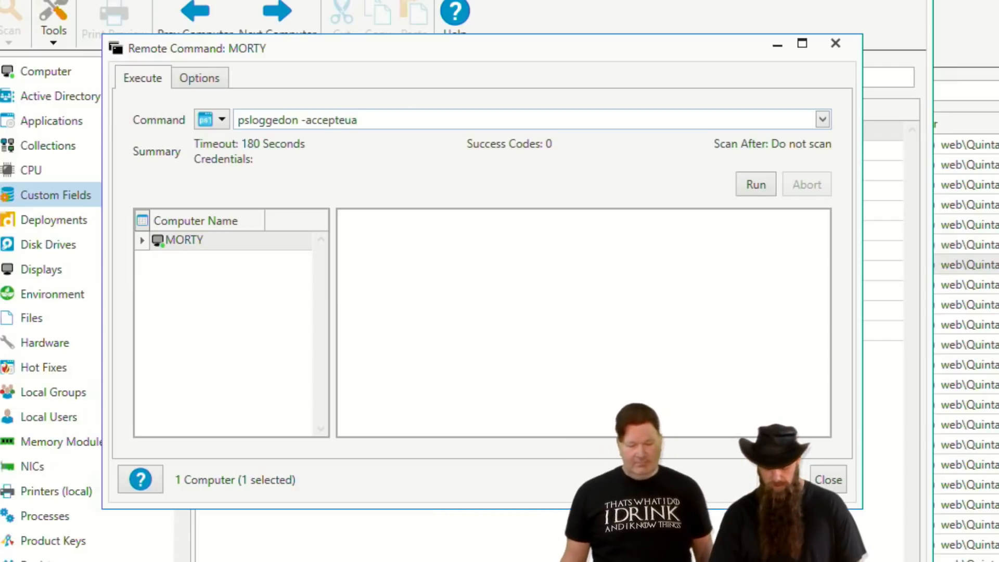
key("BackSpace")
type("la")
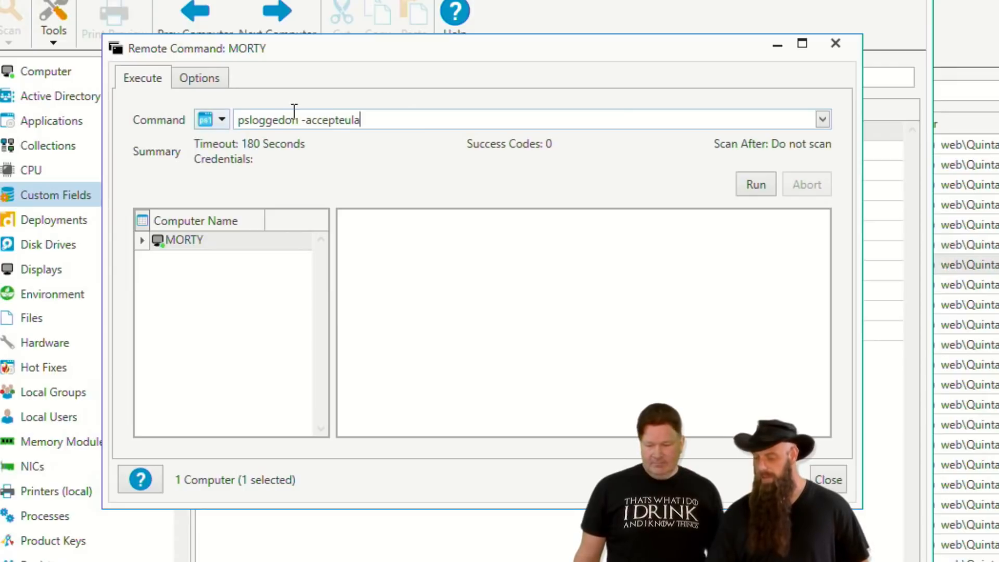
left_click(743, 187)
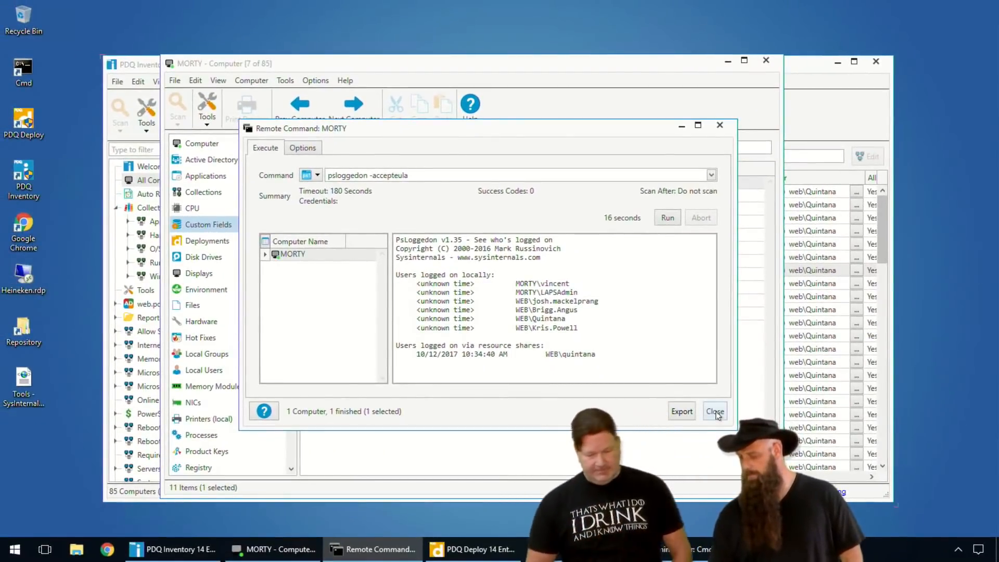
left_click(715, 411)
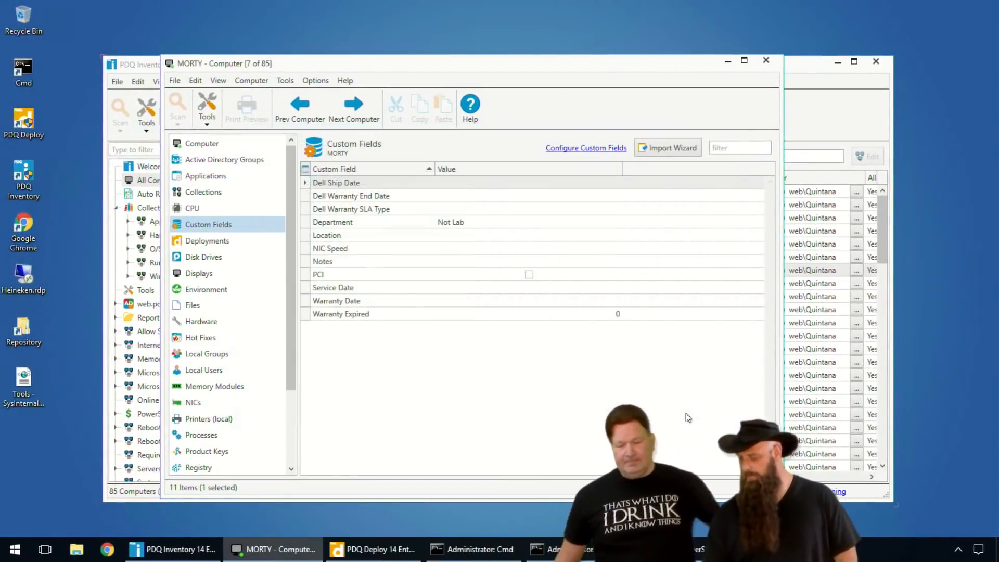